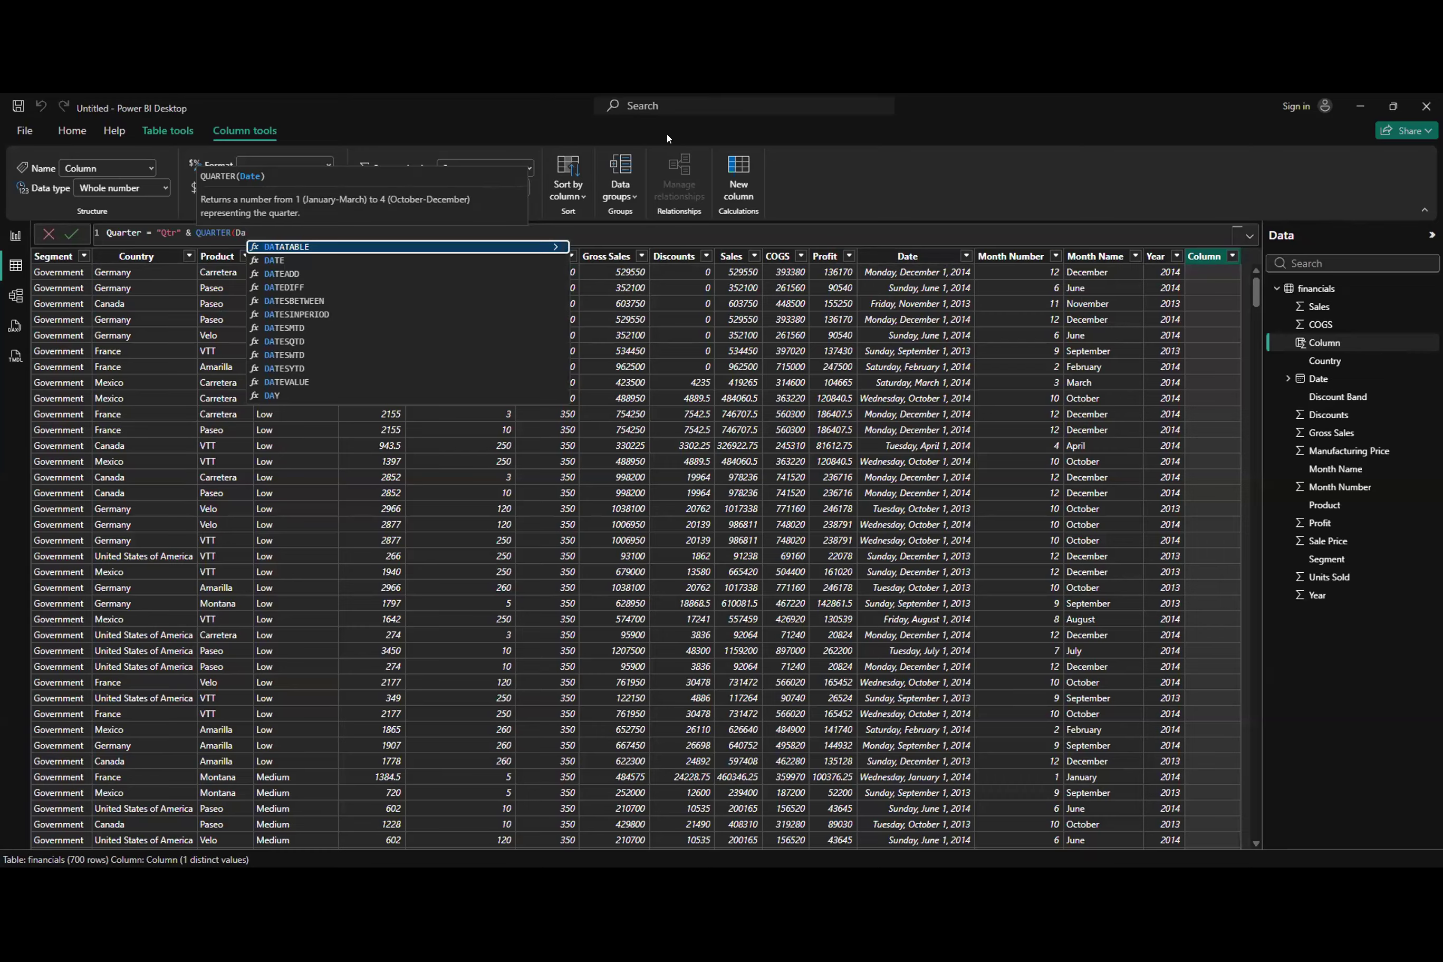
# Step: Complete the calculated column formula as Quarter = "Qtr" & QUARTER(financials[Date]) and commit it to the financials table
pyautogui.press('BackSpace')
pyautogui.press('BackSpace')
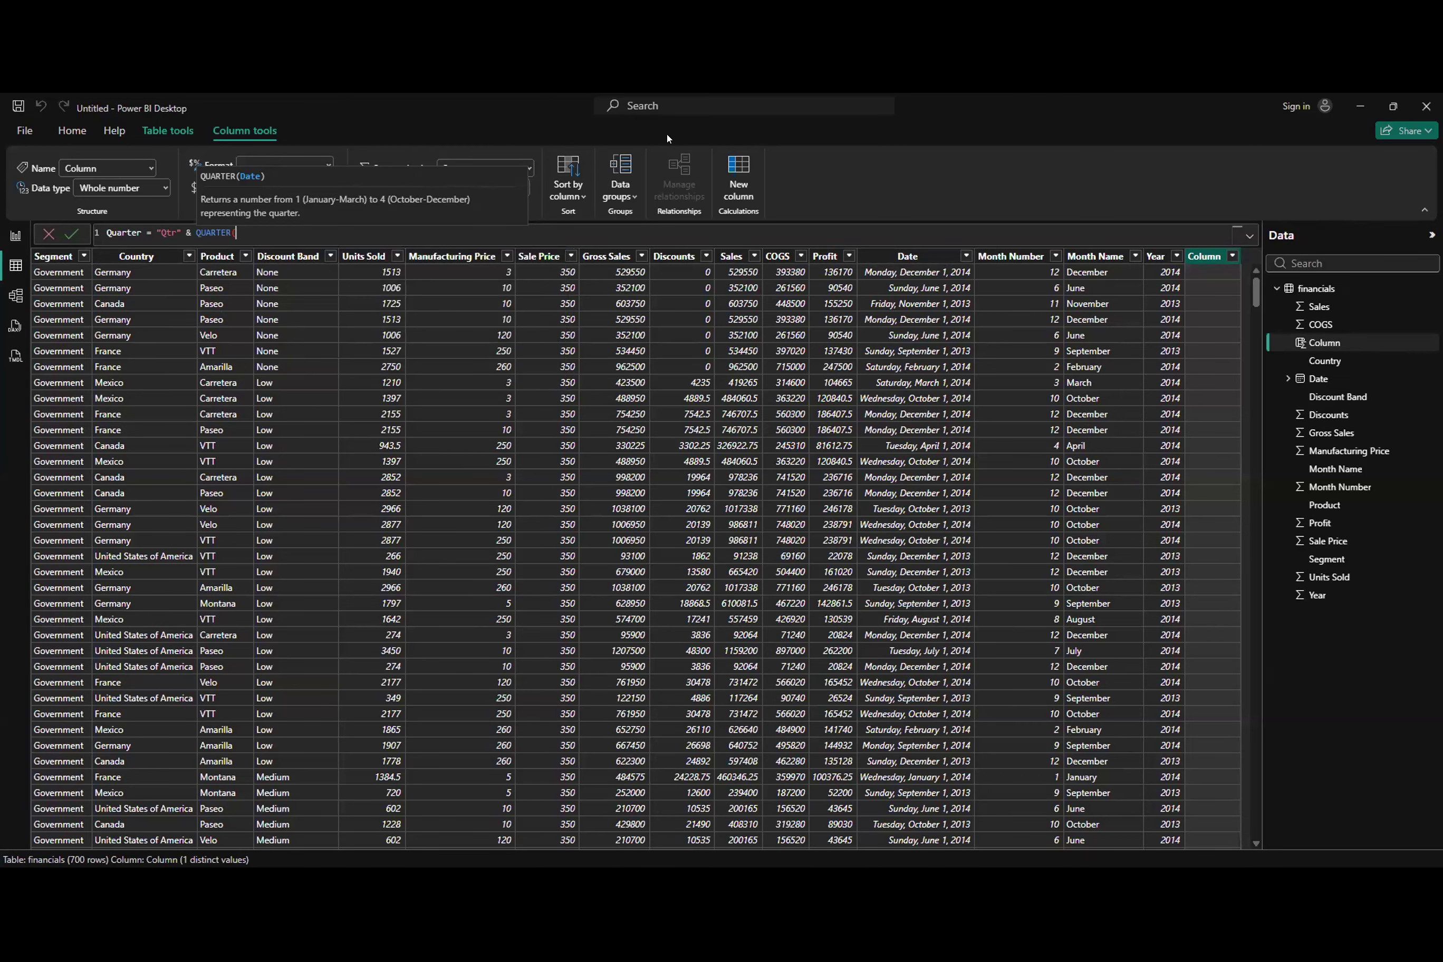
pyautogui.write('financials[Date])')
pyautogui.press('Return')
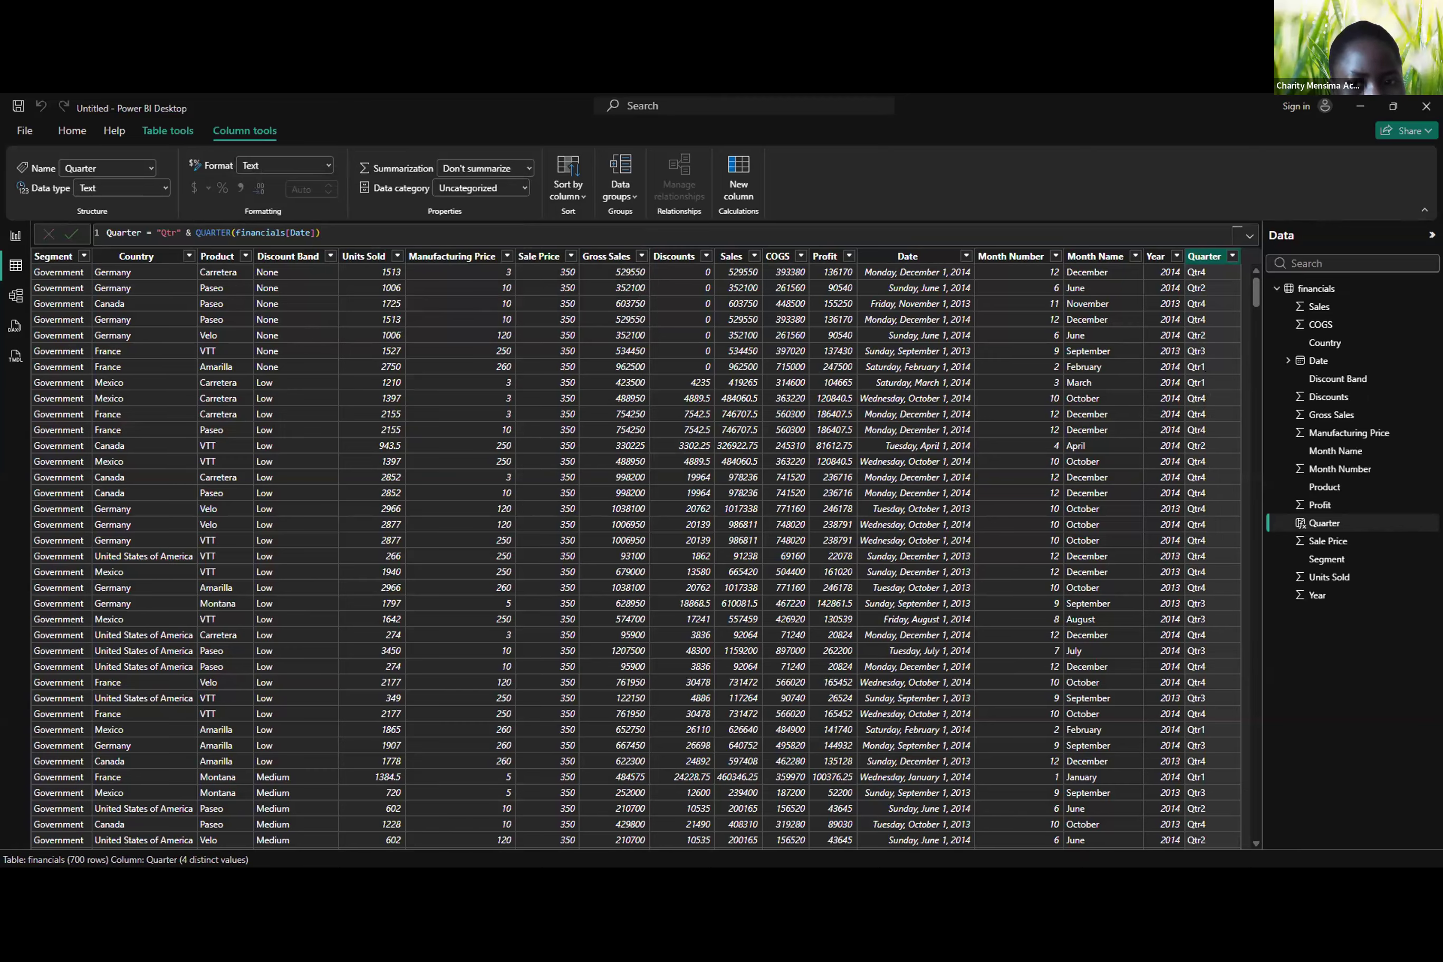
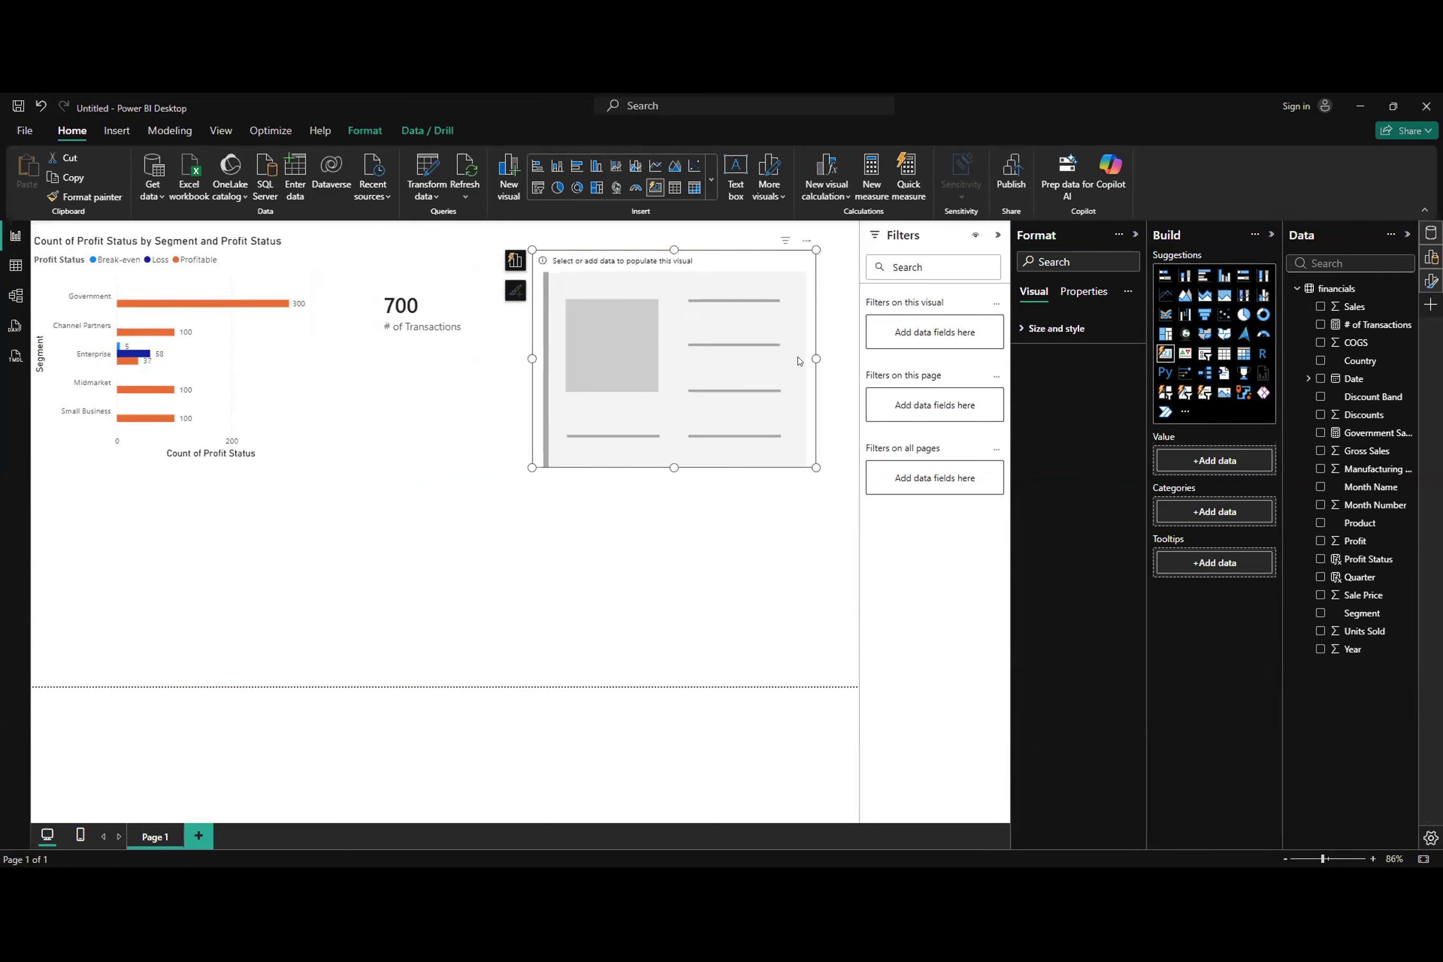
# Step: Shrink the empty card and fill it with Government Sales, and move the Profit Status bar chart to the report page's lower-right corner
pyautogui.moveTo(815, 358); pyautogui.dragTo(764, 361)
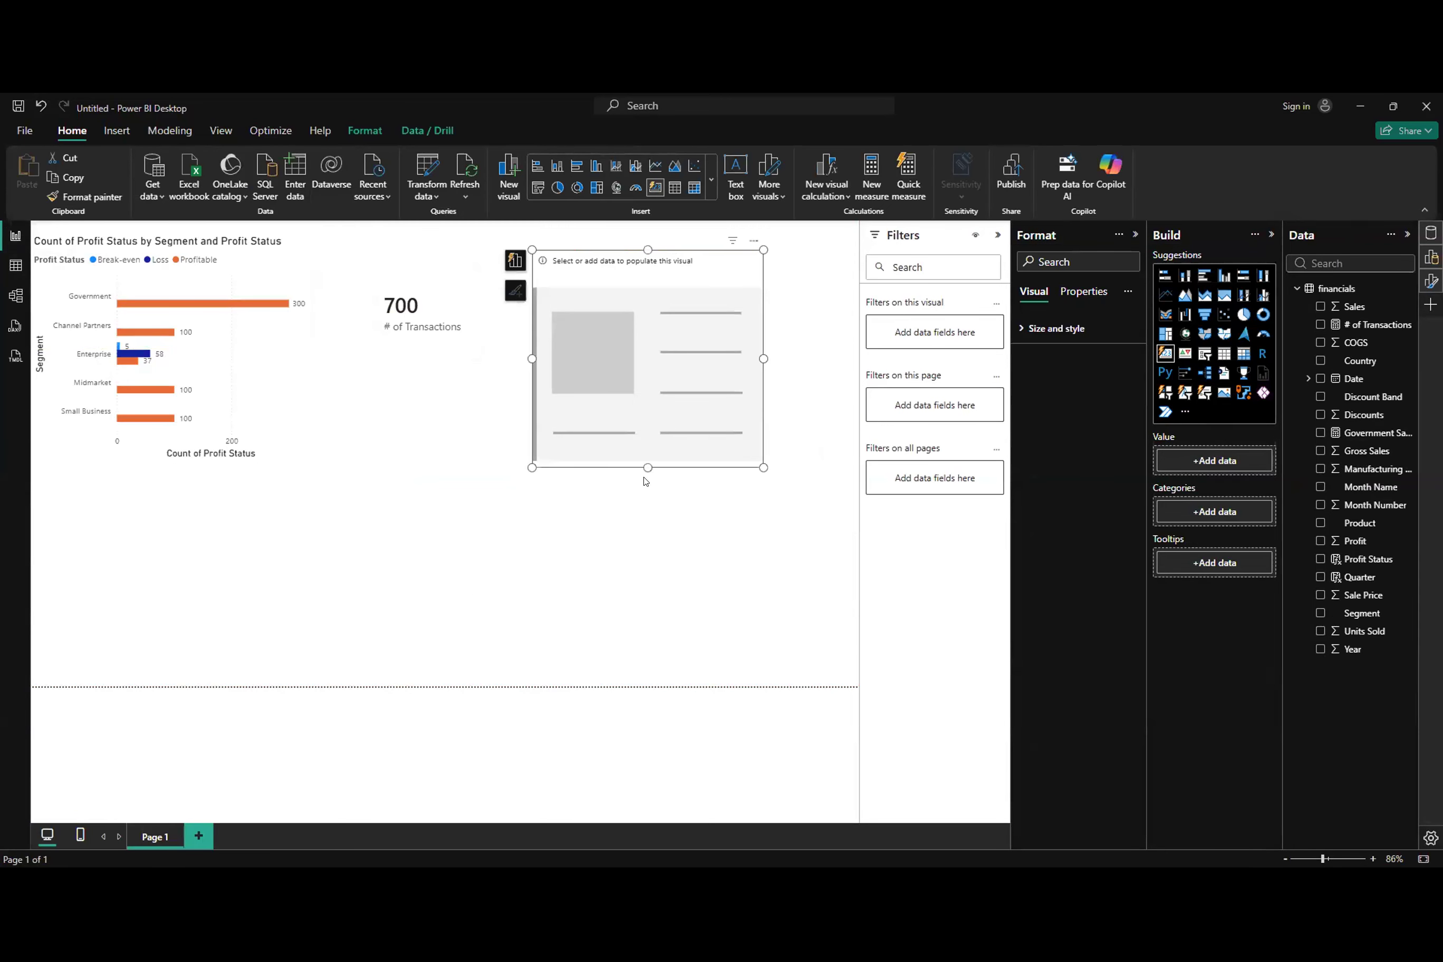
pyautogui.moveTo(647, 467); pyautogui.dragTo(648, 357)
pyautogui.moveTo(764, 304); pyautogui.dragTo(693, 304)
pyautogui.click(1321, 433)
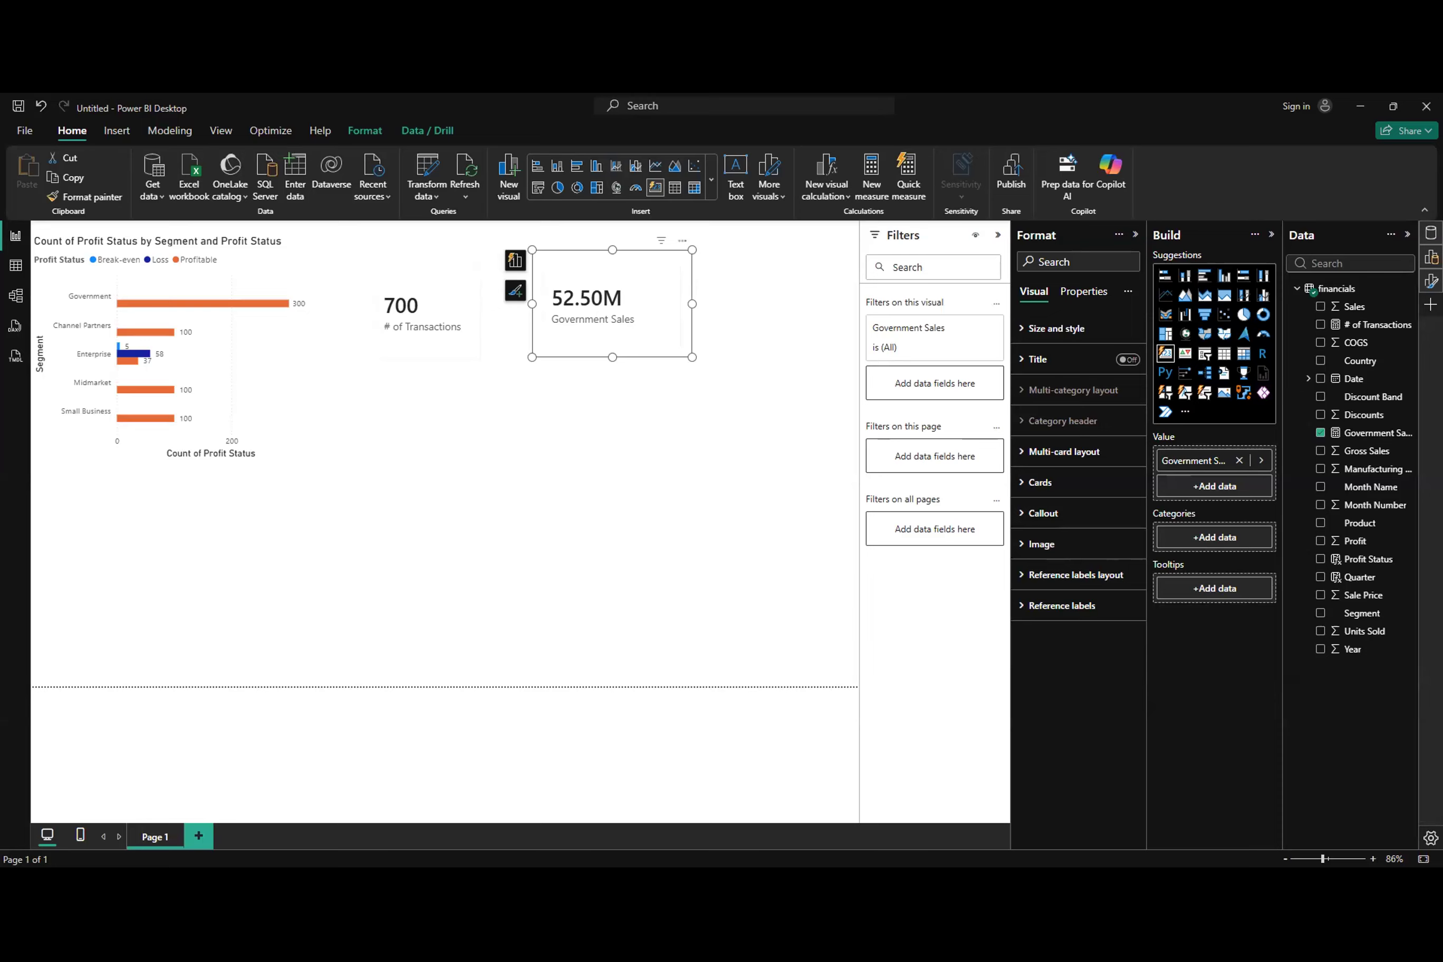
pyautogui.moveTo(144, 348); pyautogui.dragTo(688, 566)
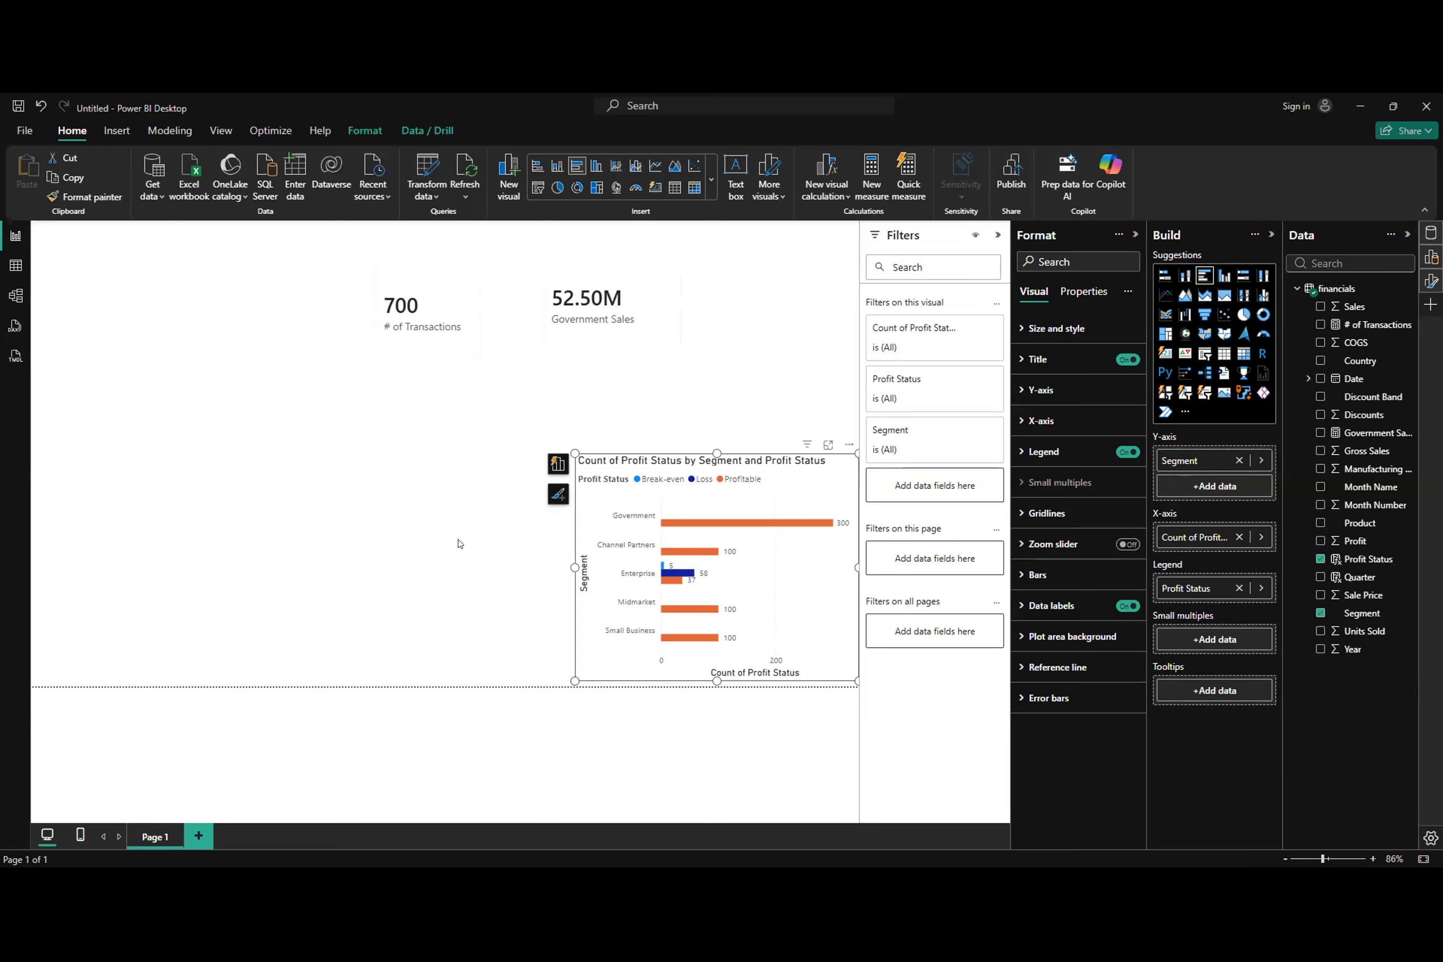
# Step: Create a measure in the financials table beginning Total Sales % = DIVIDE(SUM(financials[ Sales]), CALCULATE(SUM(financials[ Sales]),
pyautogui.click(15, 266)
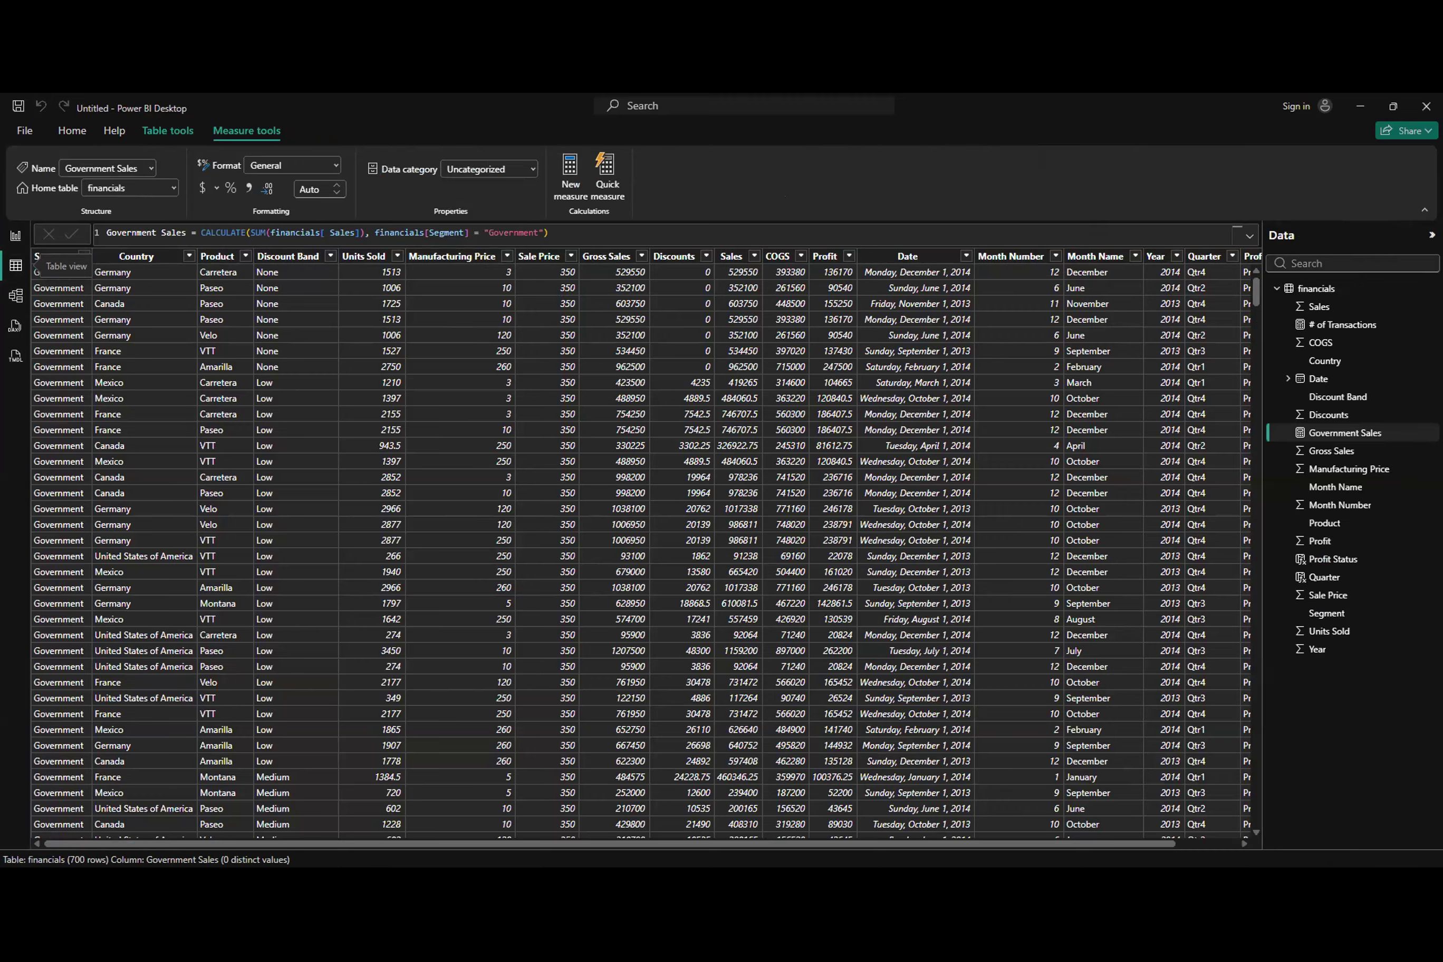
pyautogui.click(570, 177)
pyautogui.write('Total Sales % = ')
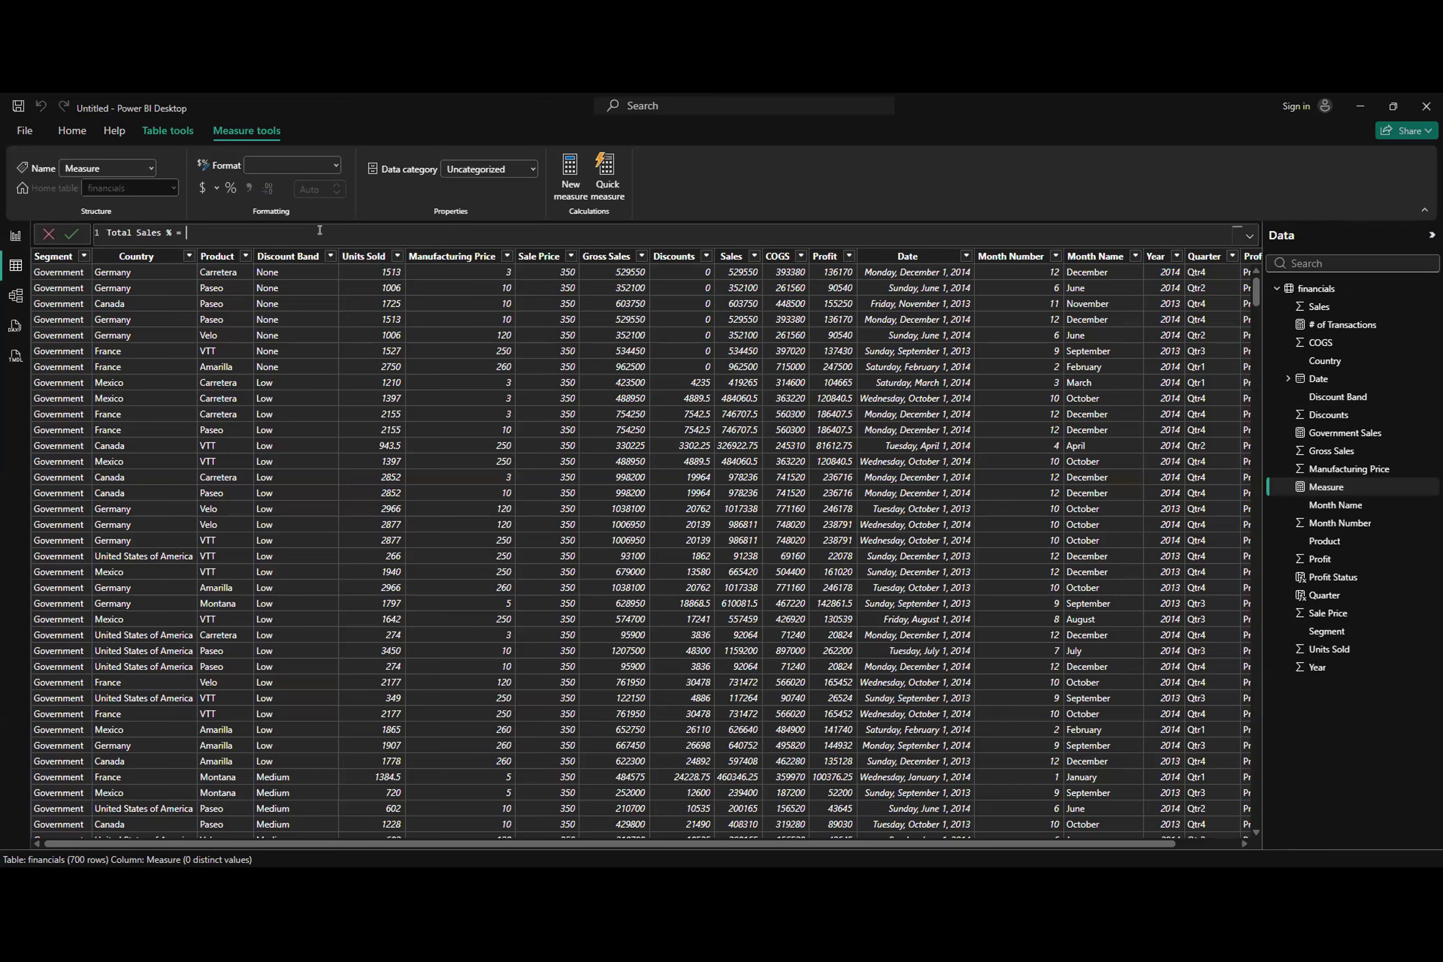
pyautogui.write('DIVIDE(')
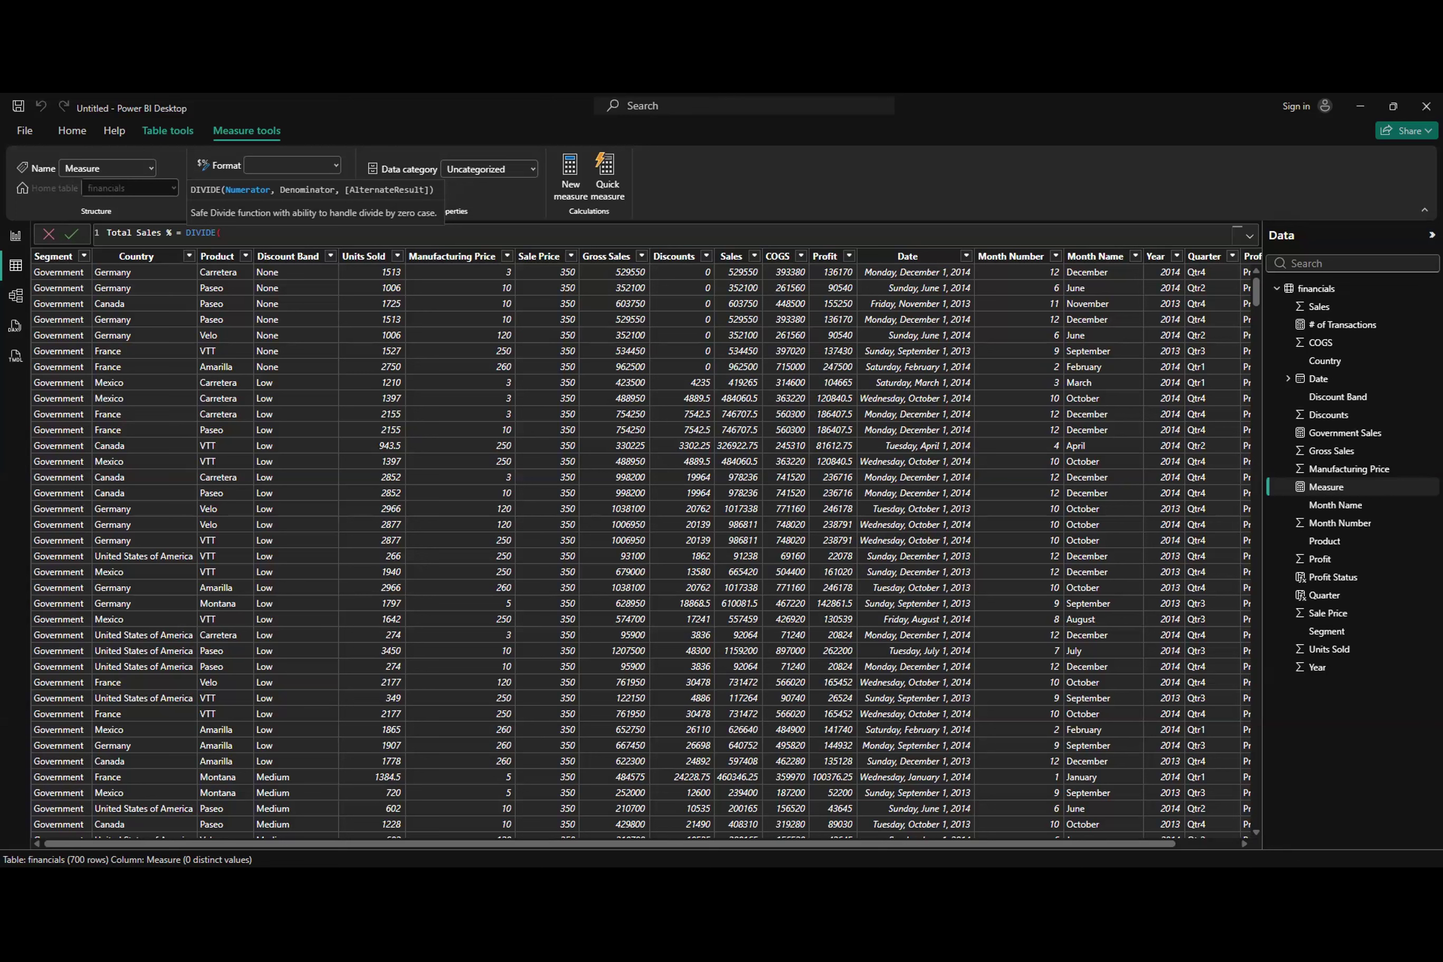
pyautogui.write('SUM(financials[ Sales]), CALCULATE(SUM(financials[ Sales]),')
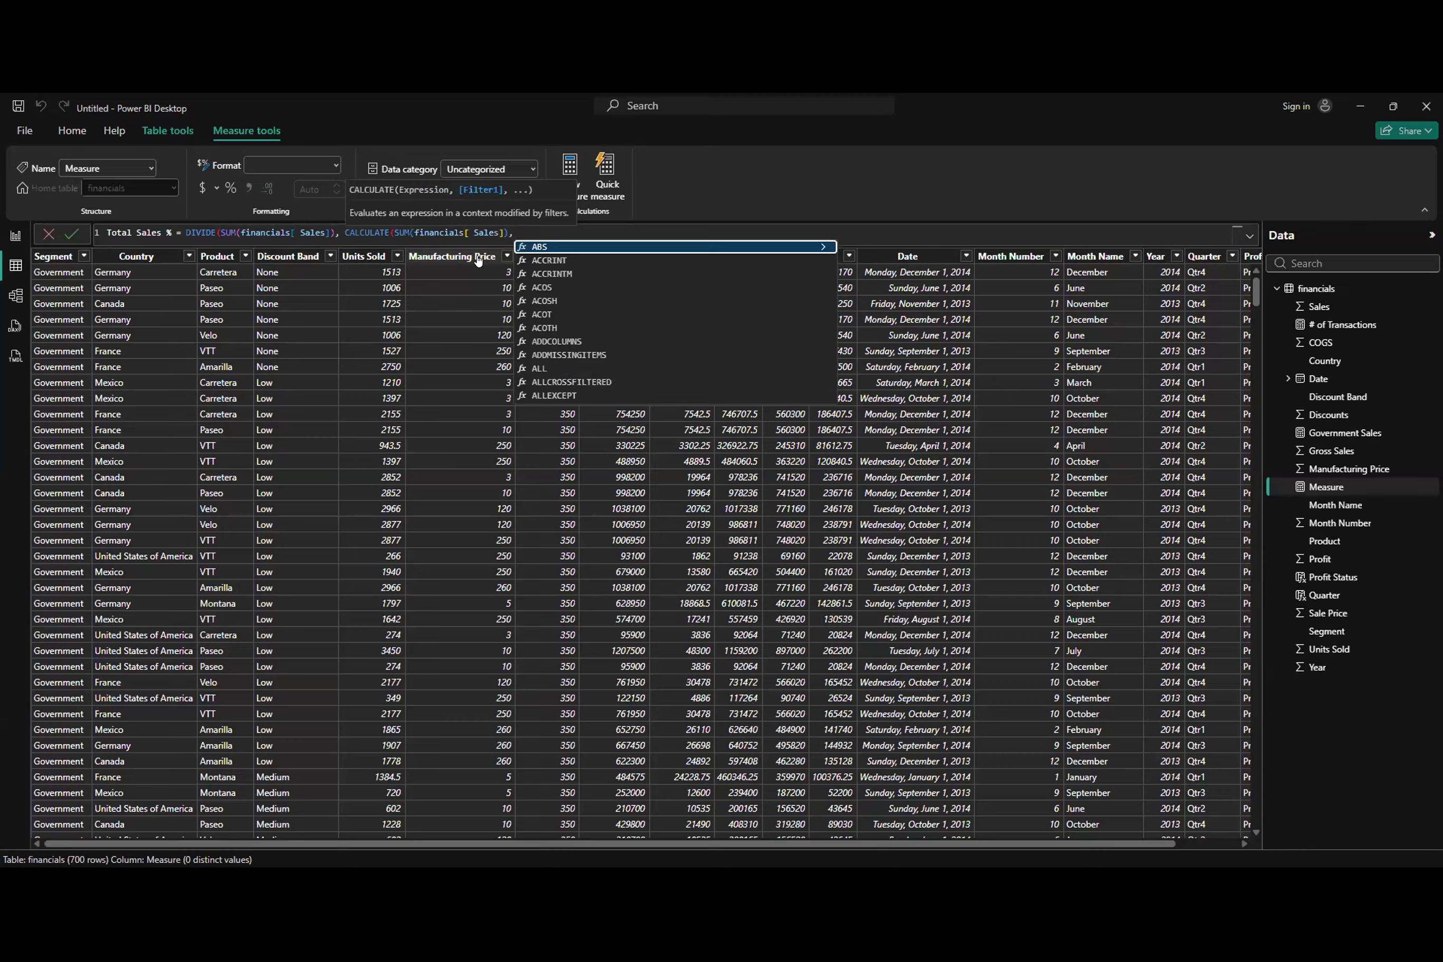
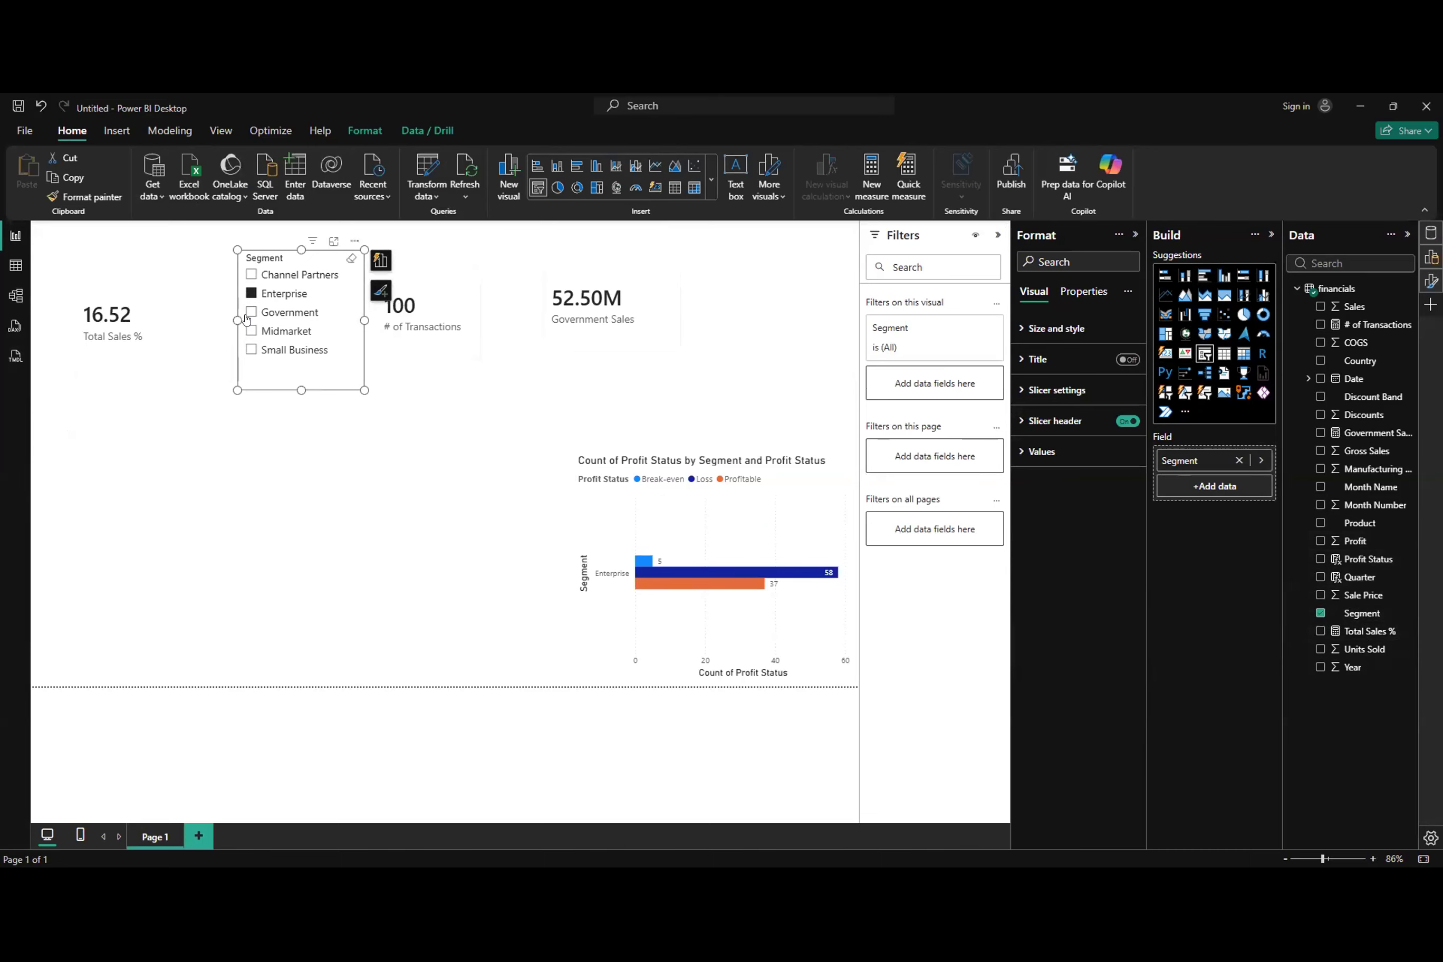
# Step: Filter the report by each segment in the Segment slicer, ending on Government, and review the Total Sales % measure's formula
pyautogui.click(250, 331)
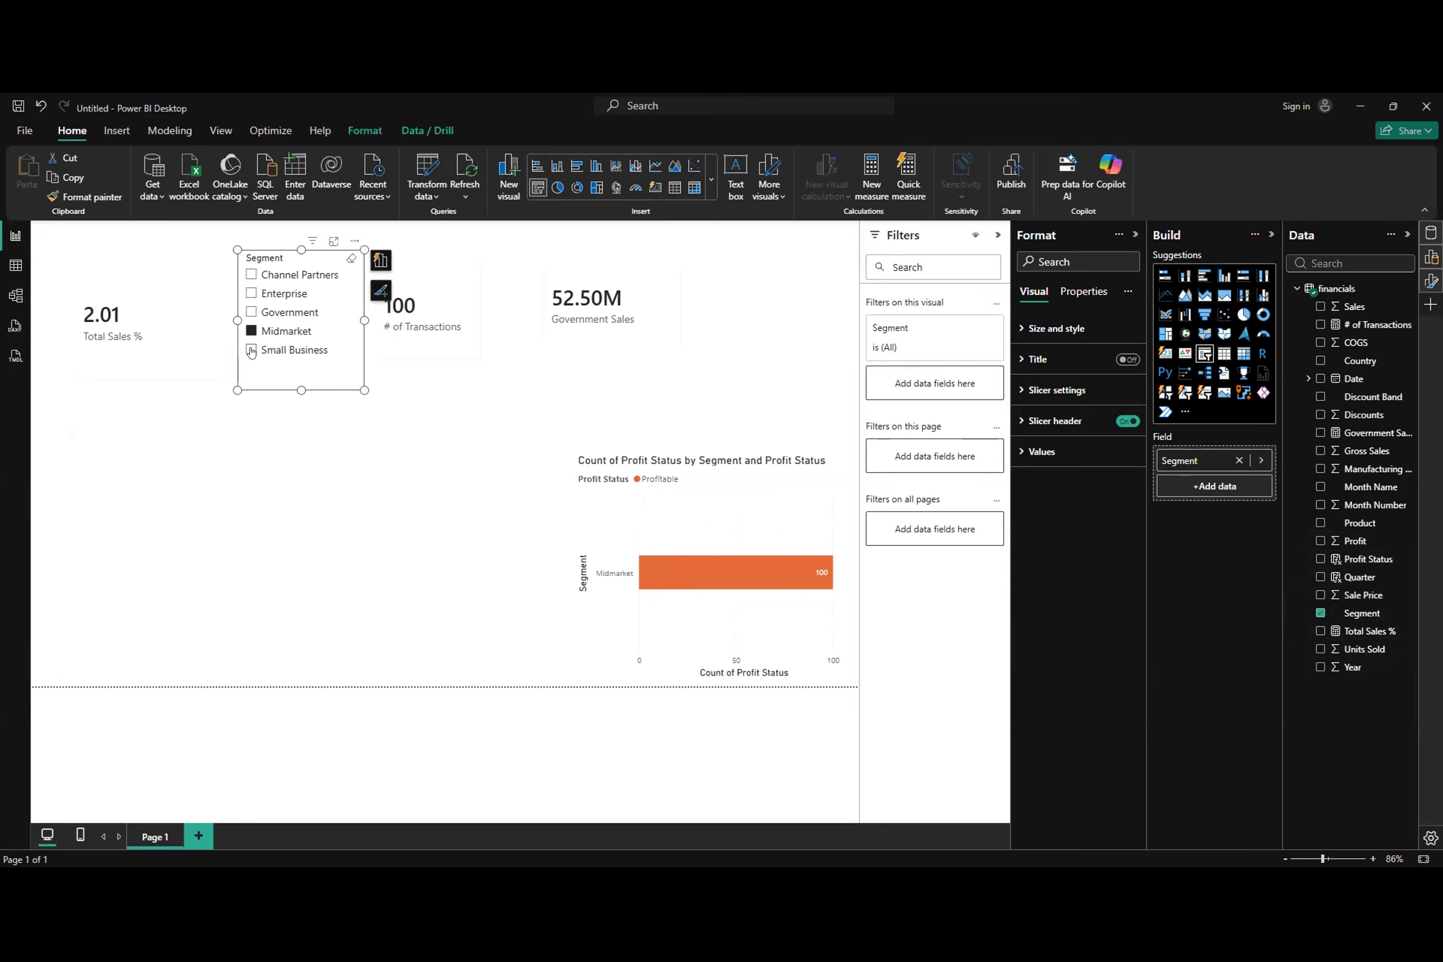
pyautogui.click(251, 350)
pyautogui.click(250, 274)
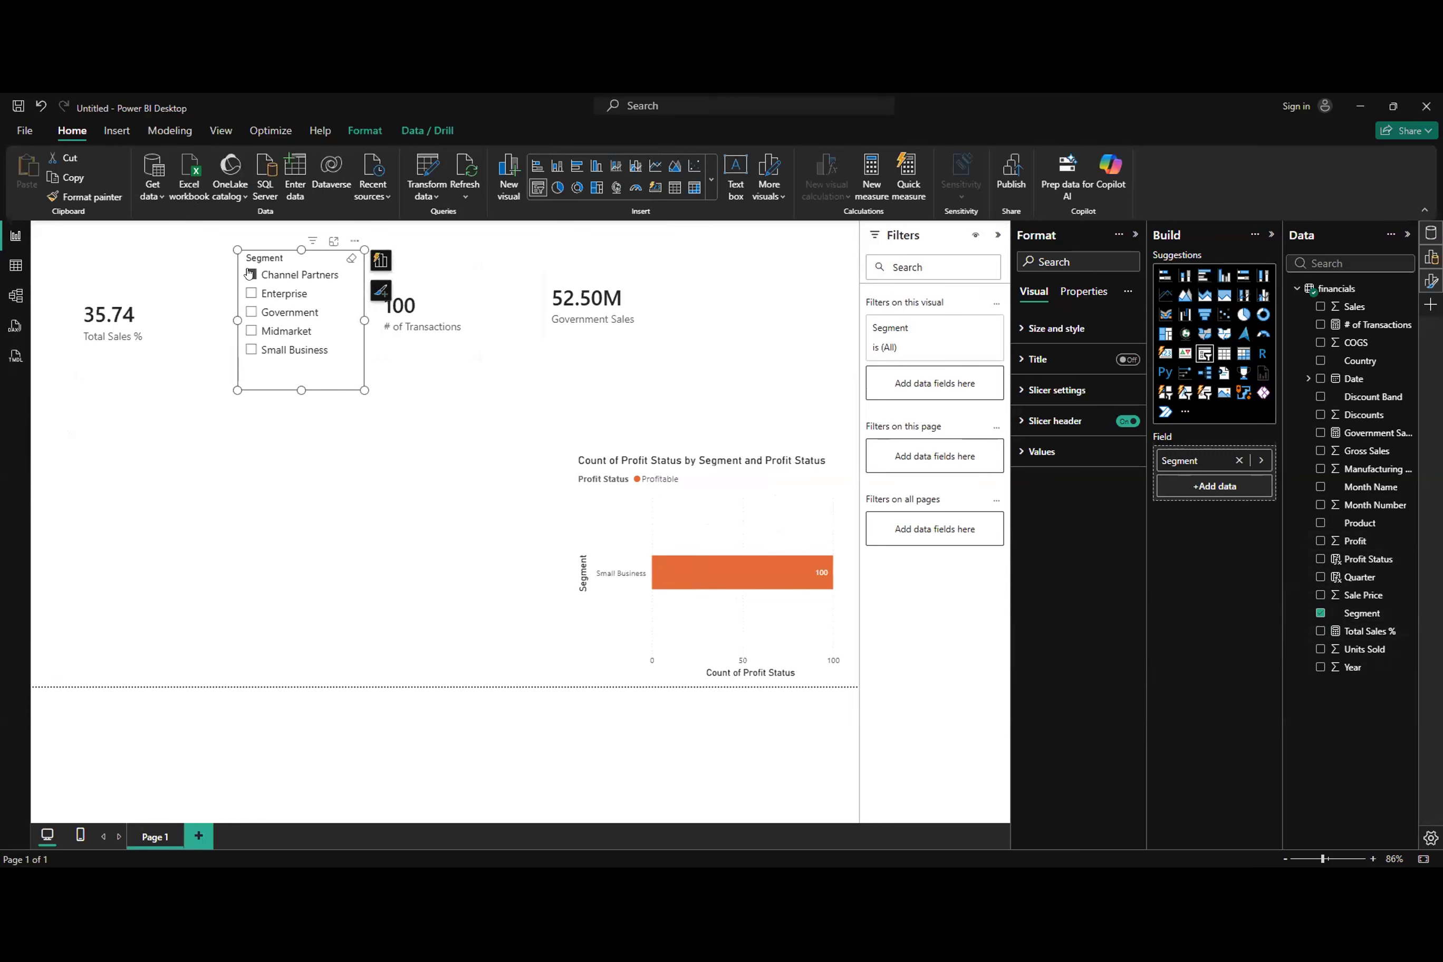
pyautogui.click(249, 293)
pyautogui.click(252, 312)
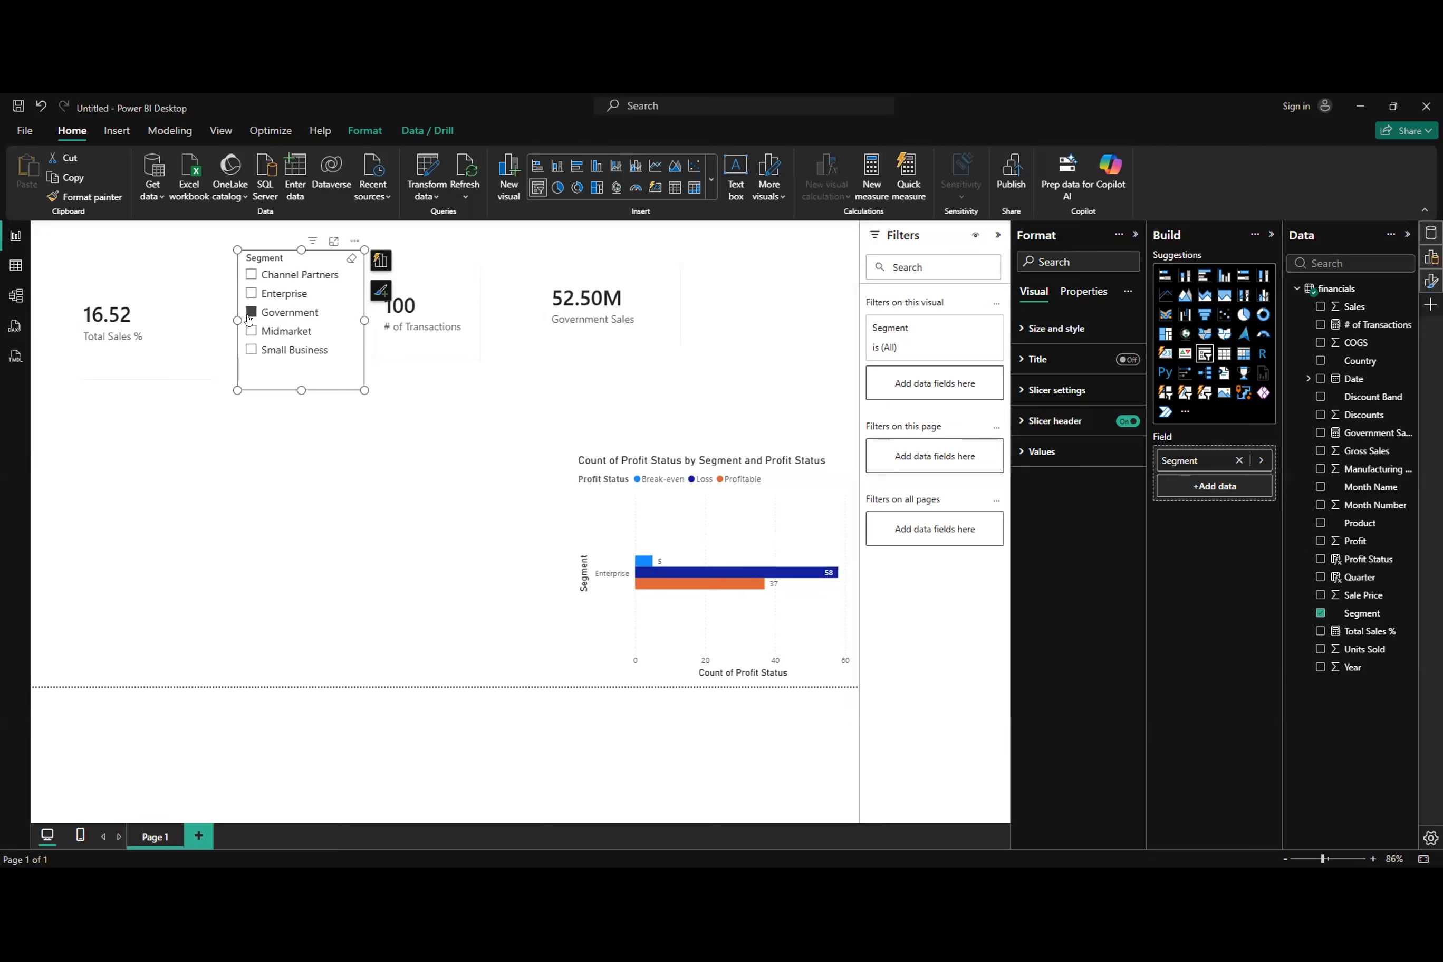
pyautogui.click(250, 333)
pyautogui.click(251, 350)
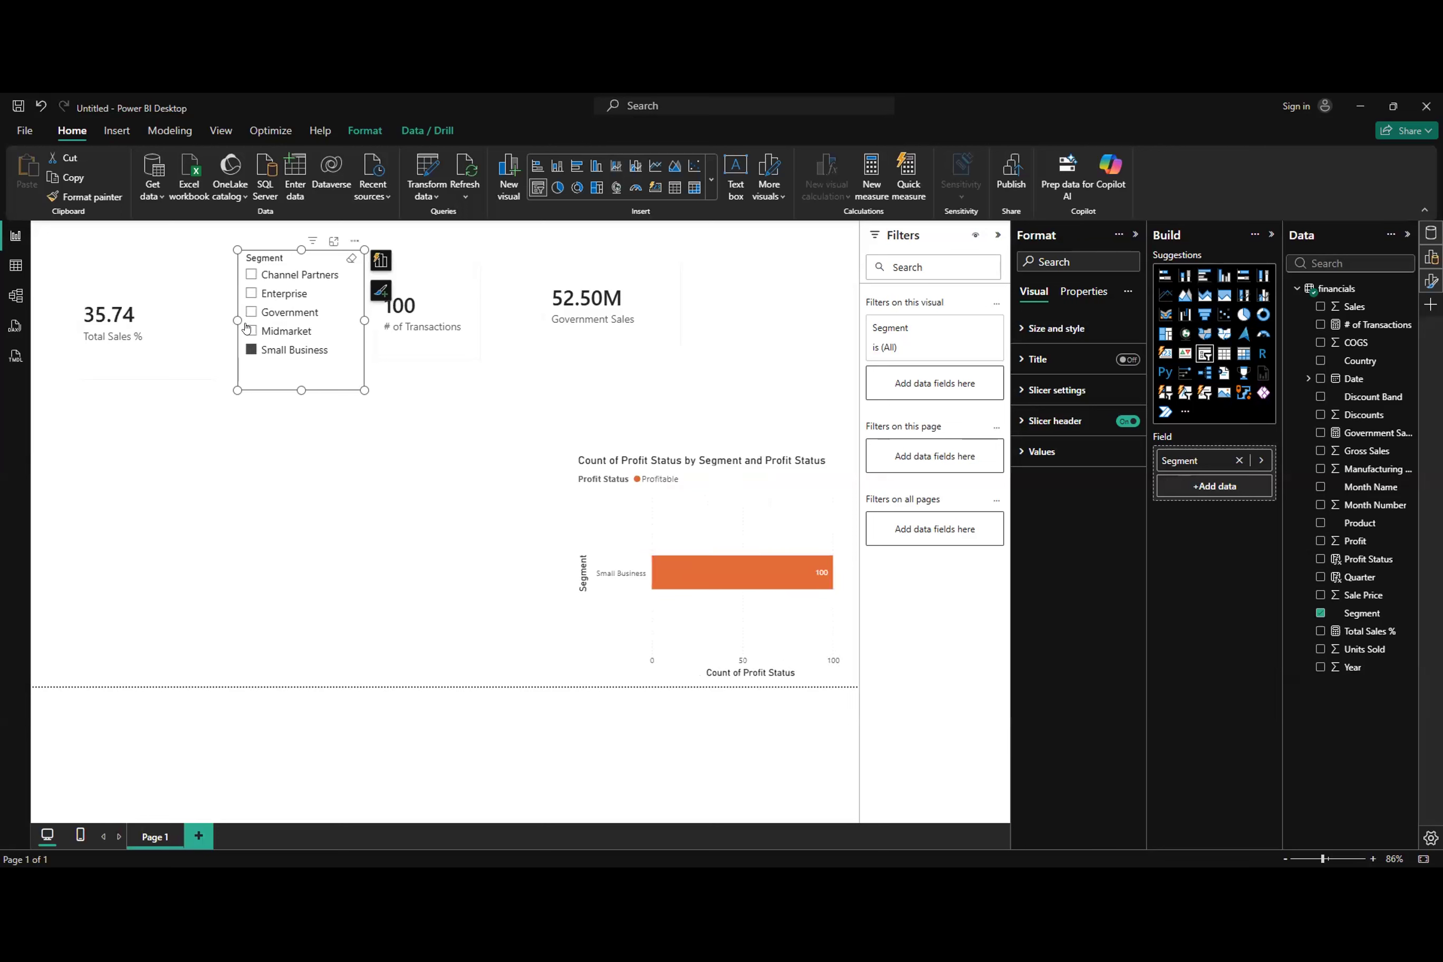
pyautogui.click(250, 330)
pyautogui.click(252, 312)
pyautogui.click(250, 294)
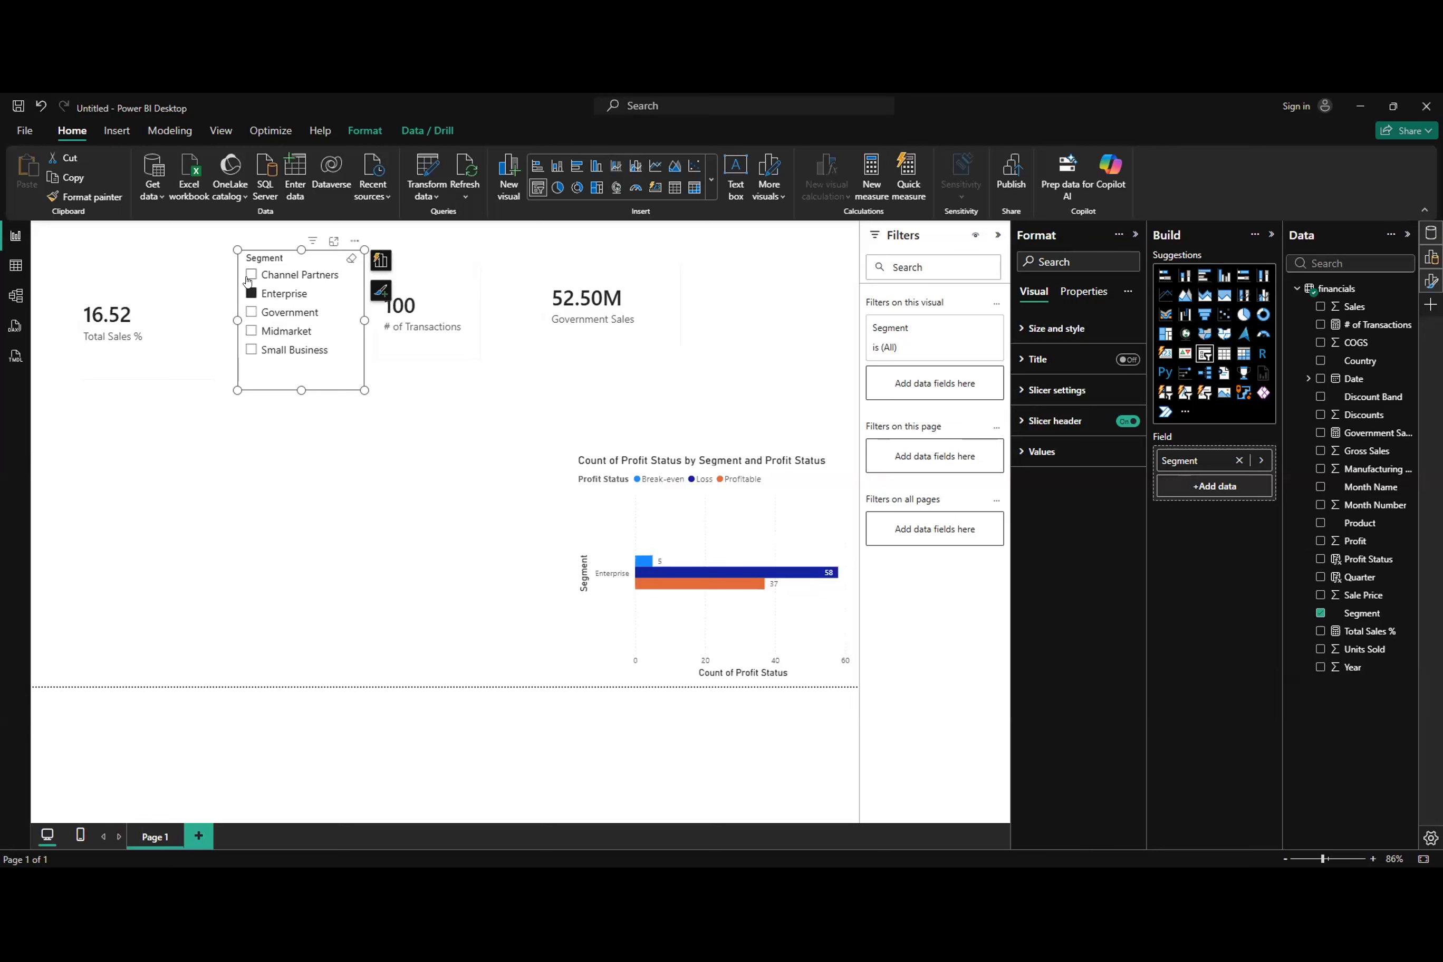
pyautogui.click(249, 275)
pyautogui.click(250, 294)
pyautogui.click(250, 312)
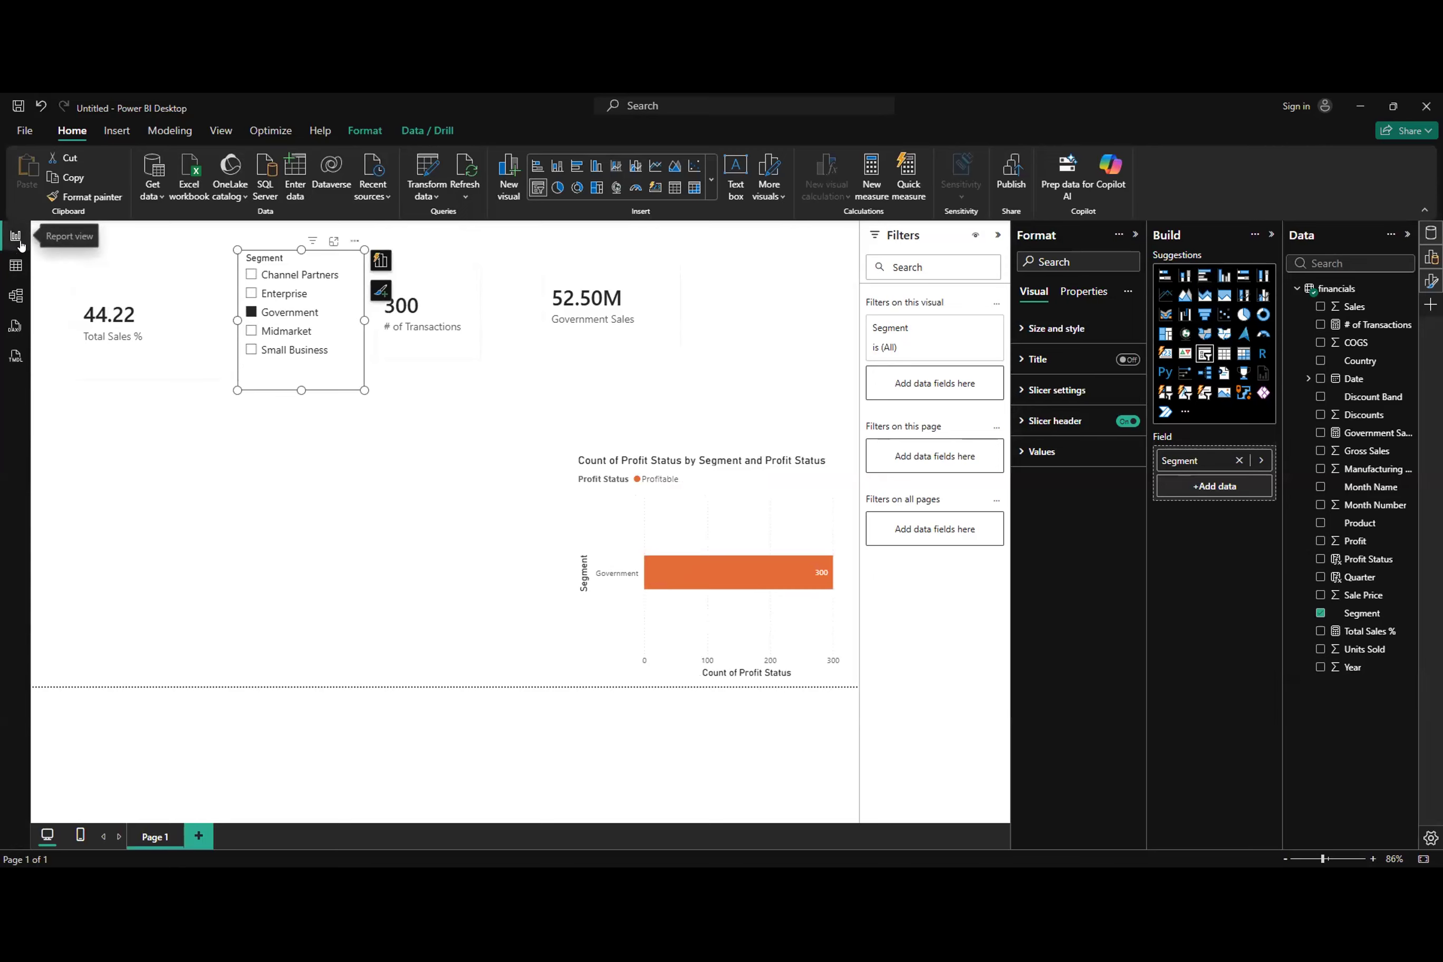
pyautogui.click(1356, 632)
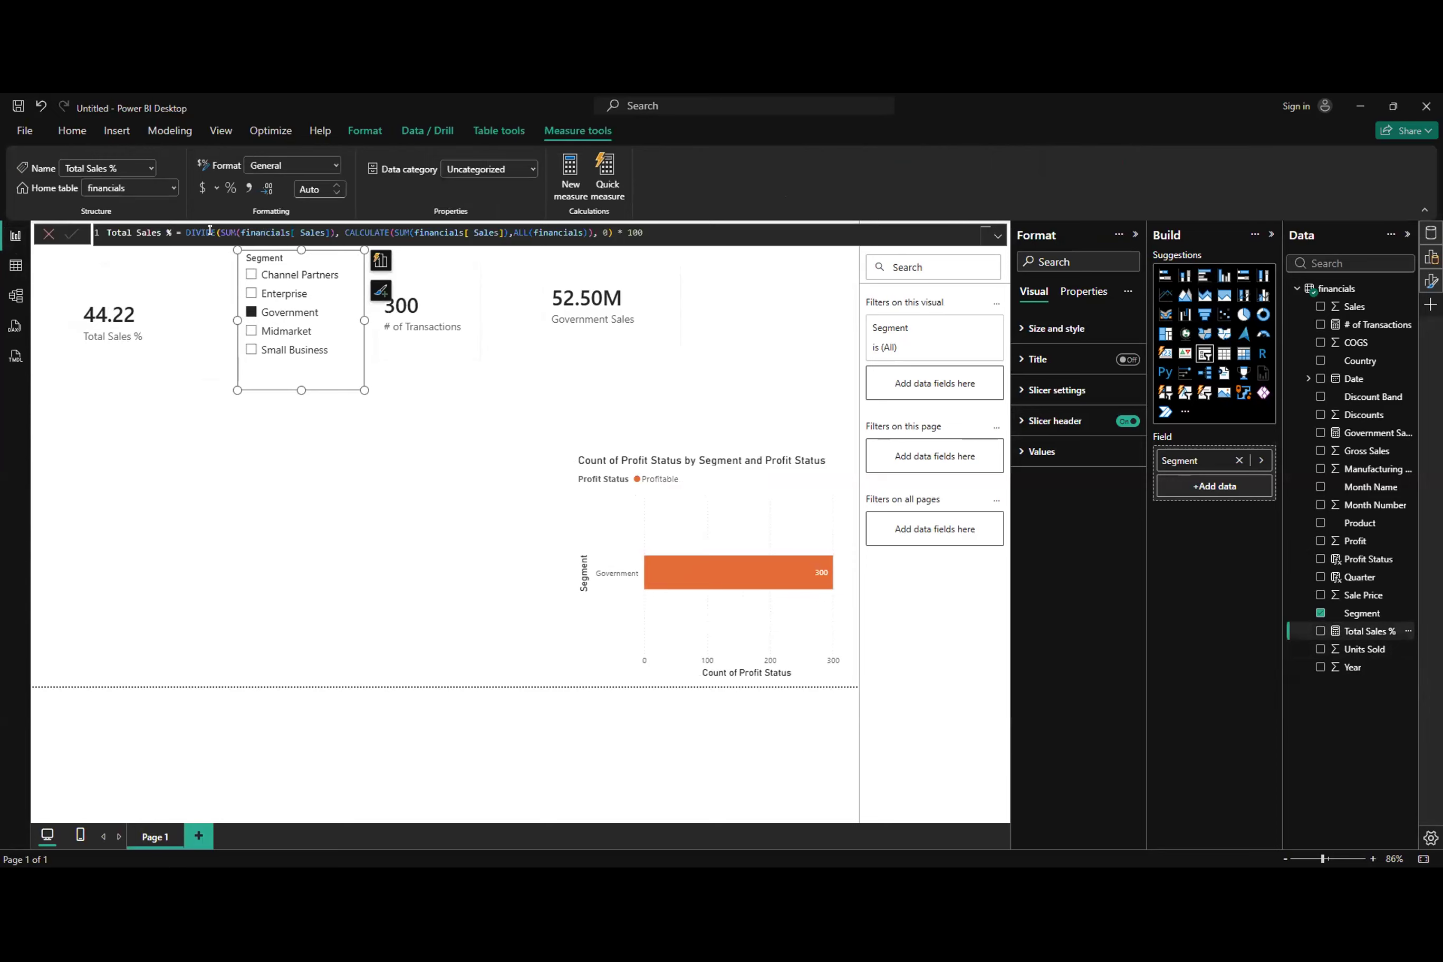
pyautogui.click(185, 232)
# Step: Insert a text box beside the Government Sales card and enter 1000/1000 * 100 = 100%
pyautogui.click(72, 130)
pyautogui.click(736, 176)
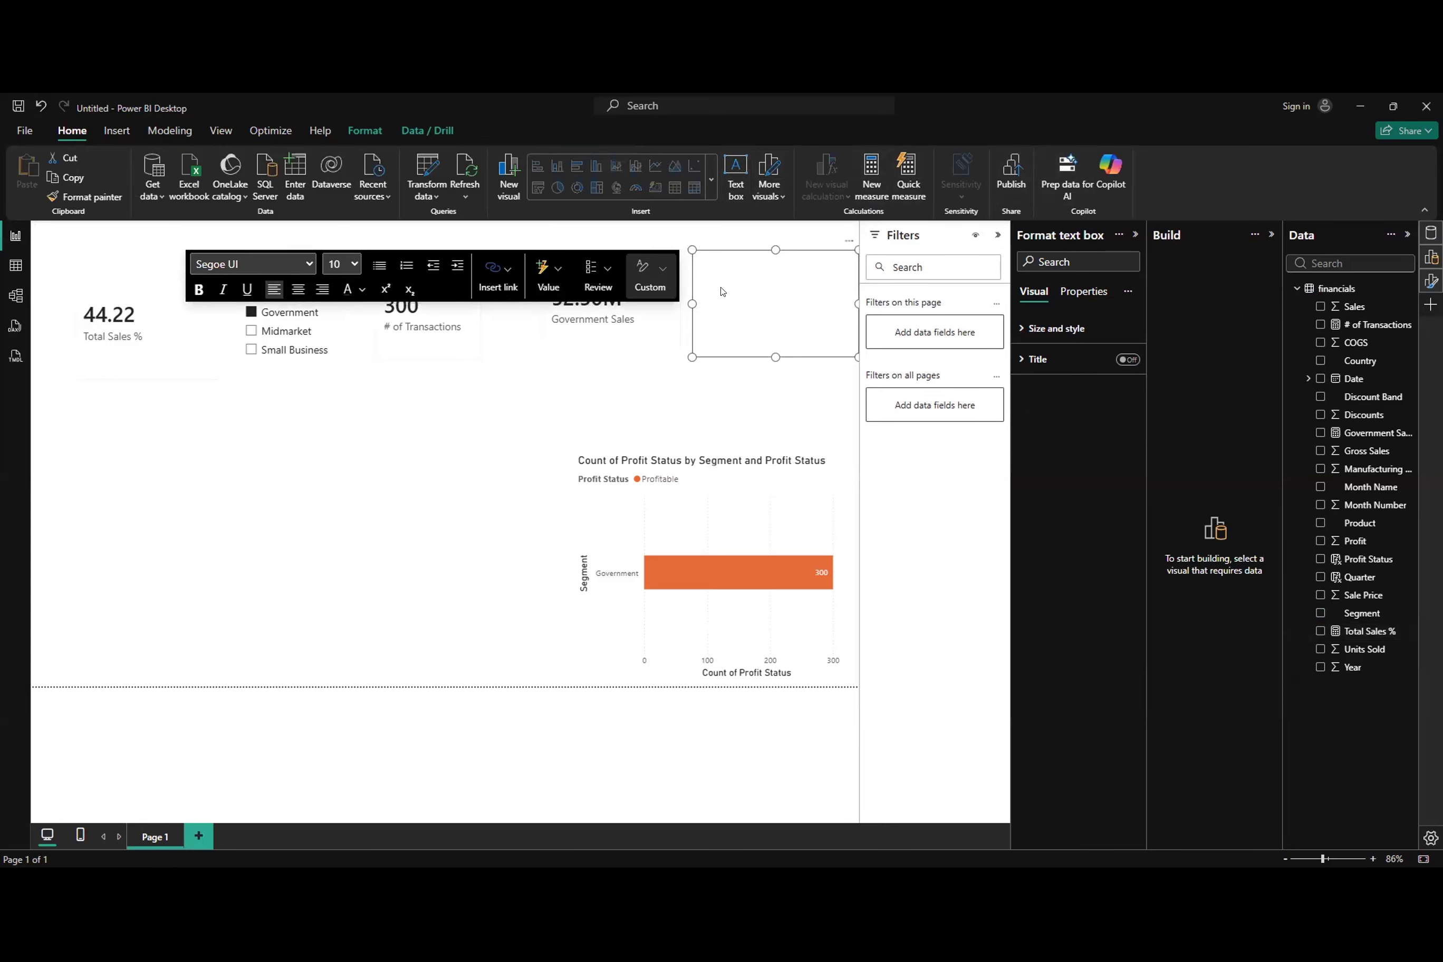
pyautogui.write('000/1000 * 100 = 100%')
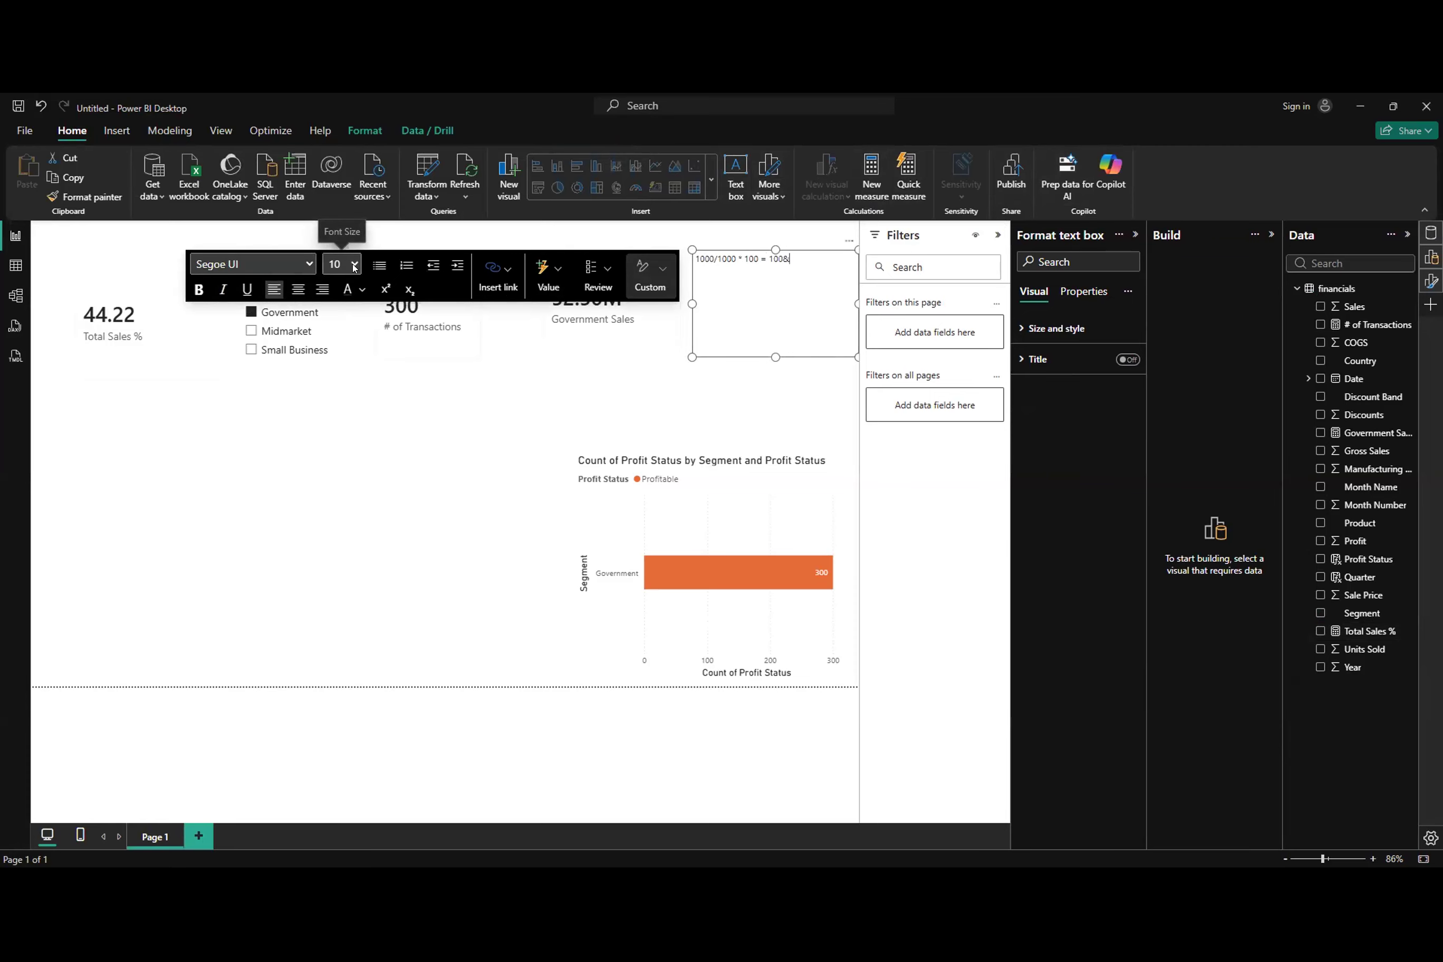
# Step: Replace the result at the end of the text box's calculation with 100% in font size 16
pyautogui.click(791, 258)
pyautogui.press('BackSpace')
pyautogui.press('BackSpace')
pyautogui.press('BackSpace')
pyautogui.press('BackSpace')
pyautogui.press('BackSpace')
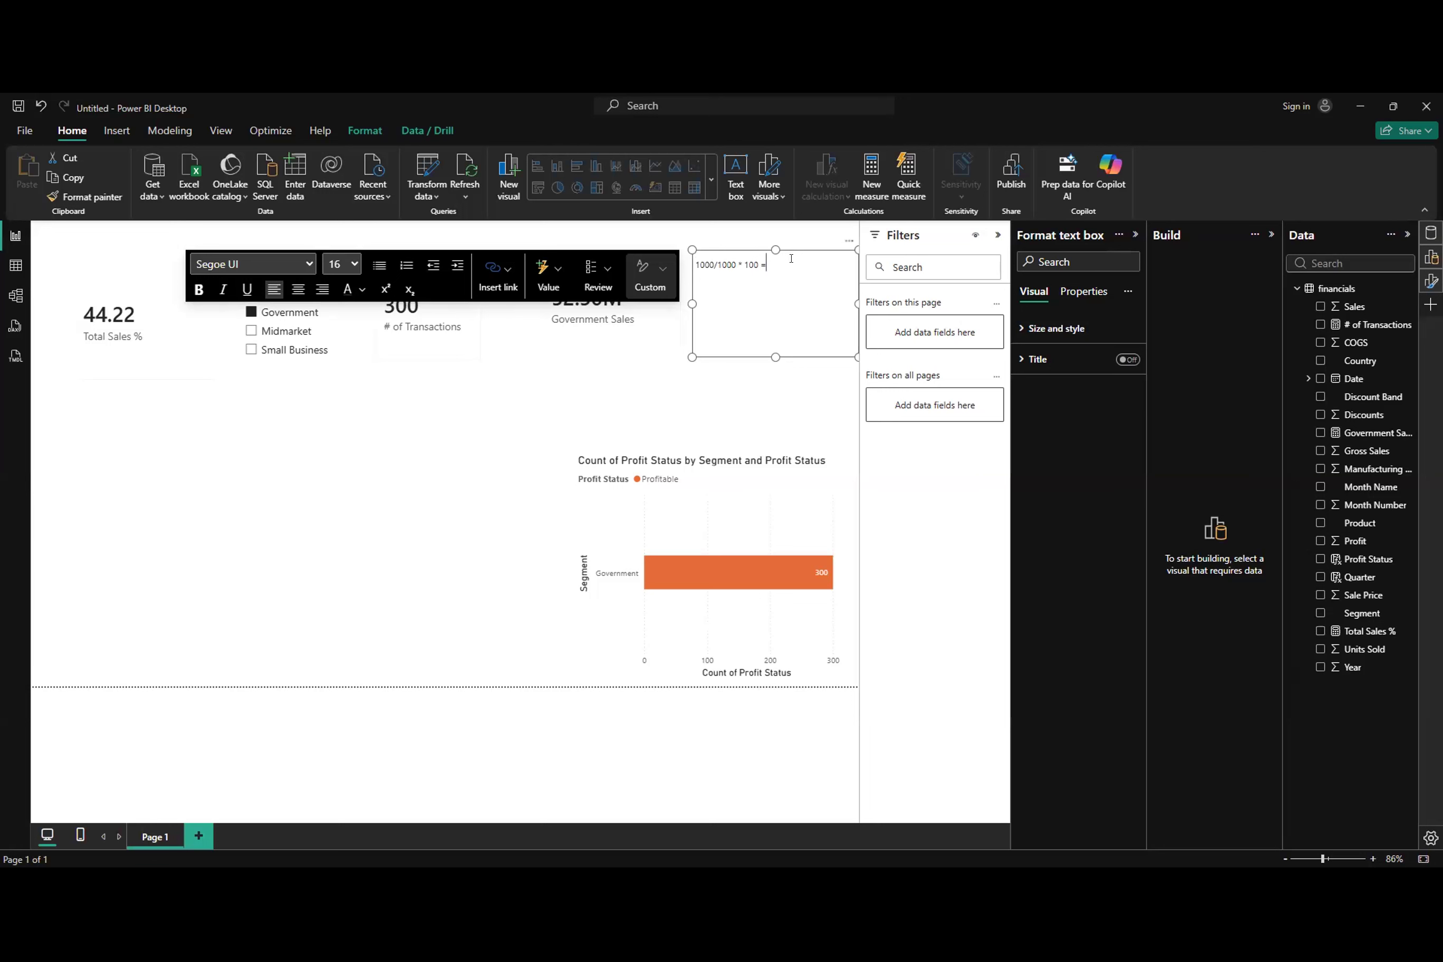
pyautogui.write('100%')
# Step: Format the whole calculation as bold 18-point text and place its text box below the Segment slicer
pyautogui.hotkey('ctrl', 'a')
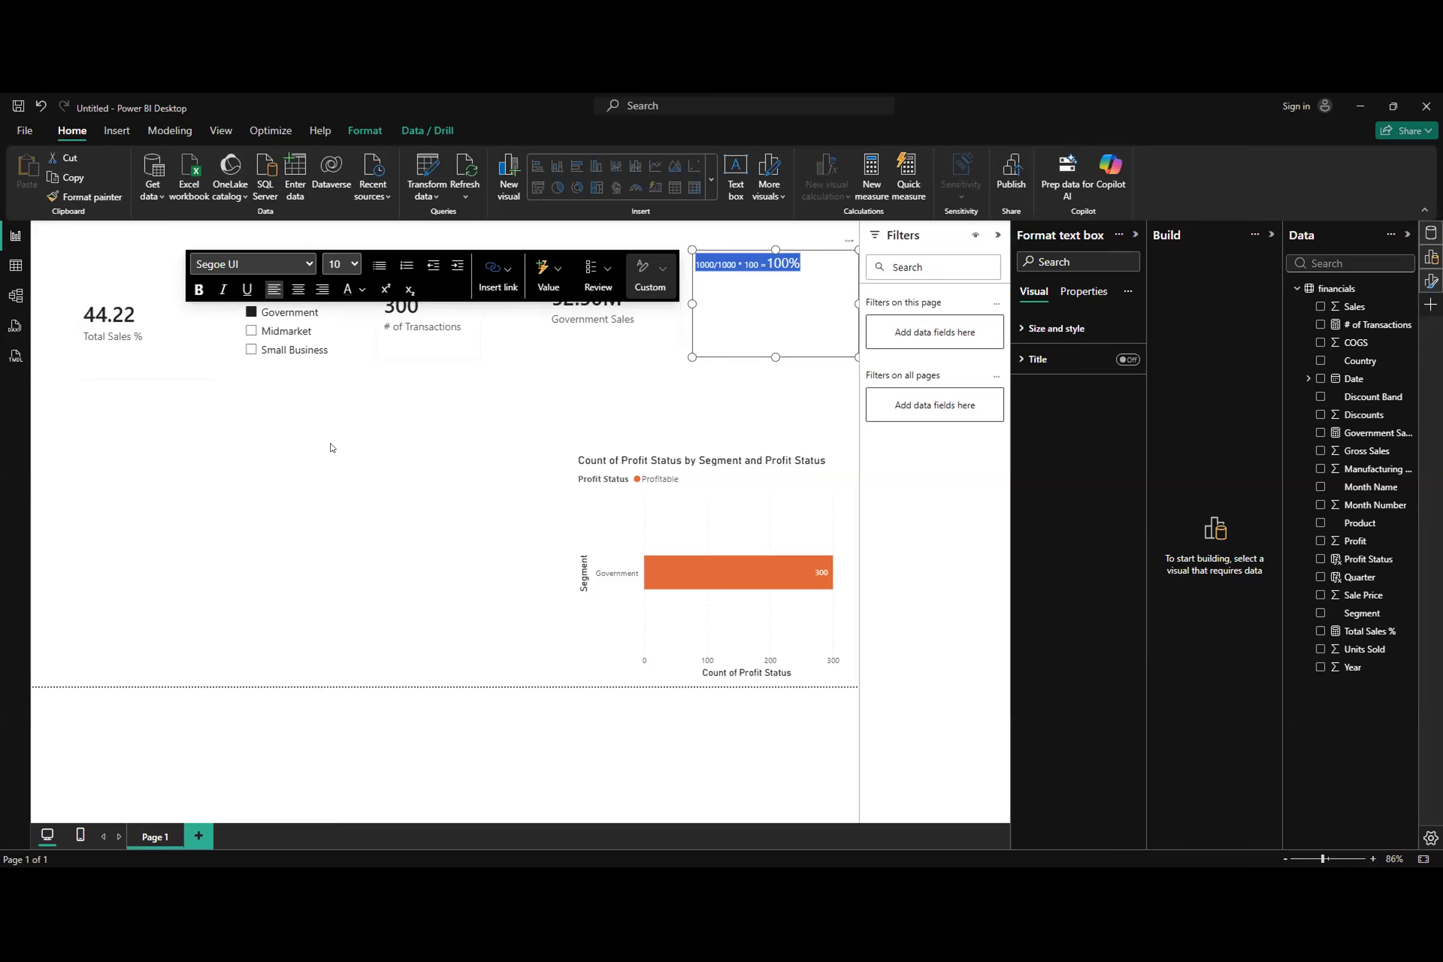
pyautogui.click(530, 408)
pyautogui.moveTo(530, 409); pyautogui.dragTo(340, 494)
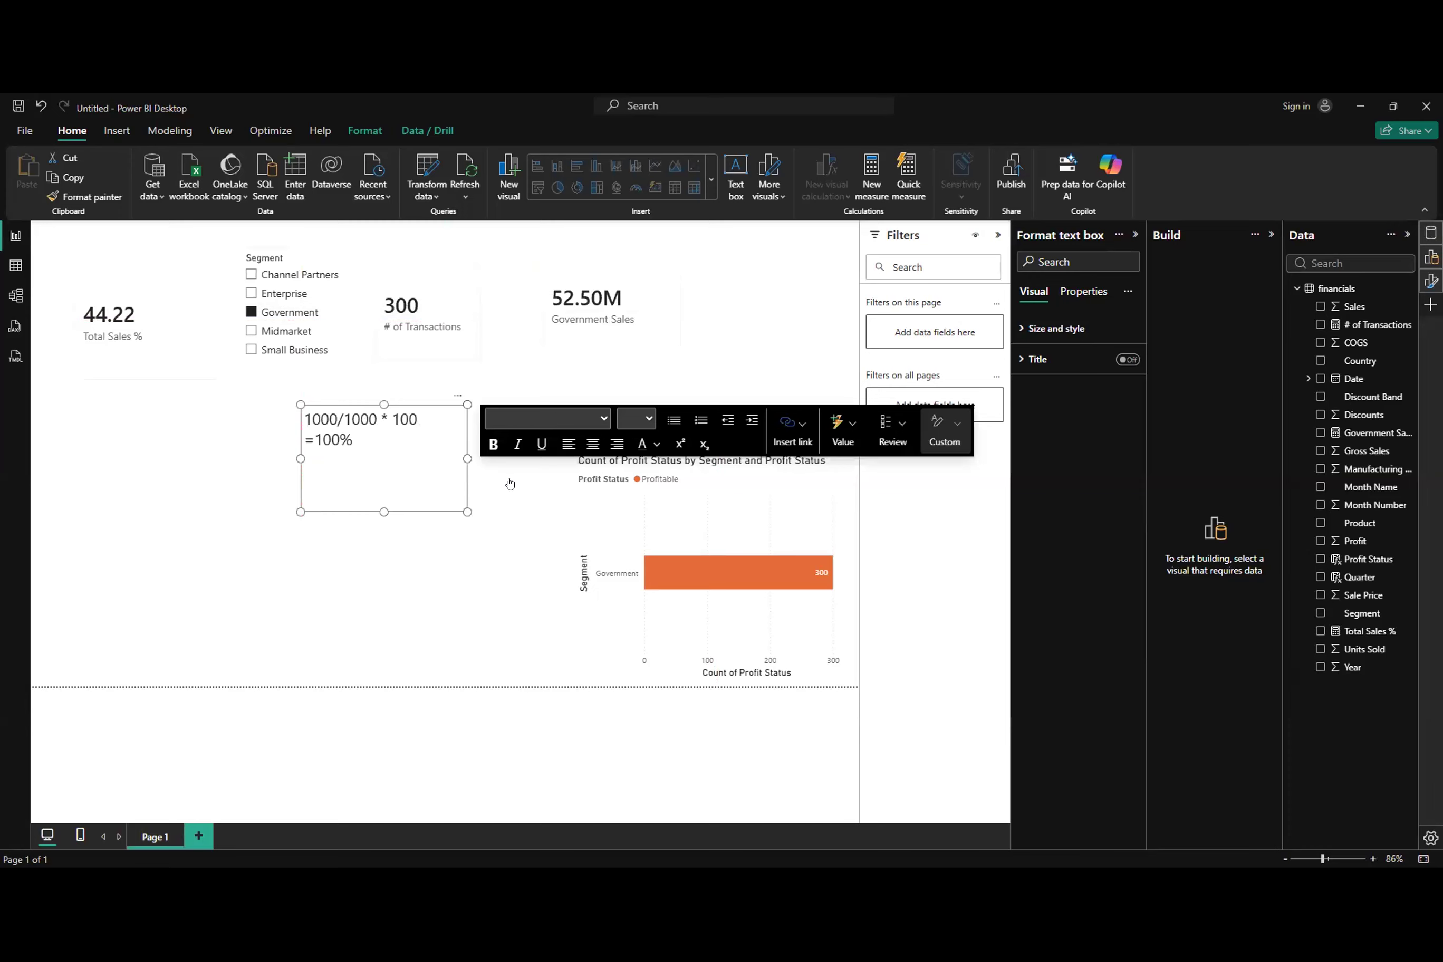
pyautogui.moveTo(357, 442); pyautogui.dragTo(301, 415)
pyautogui.click(494, 444)
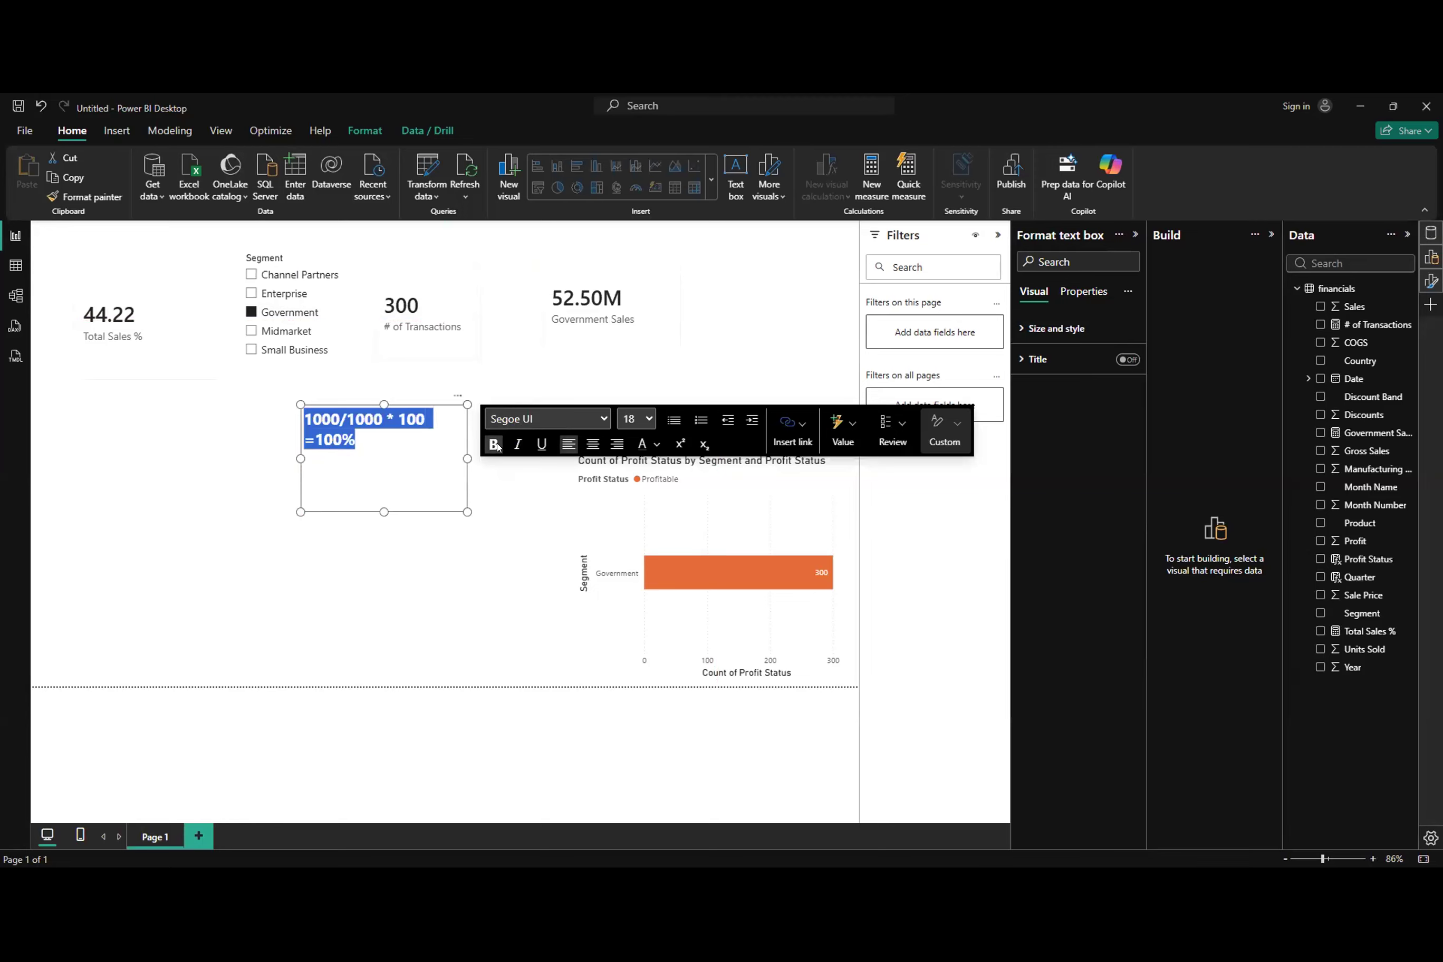
# Step: Add a second calculation, 404/1000* 100 = ....., in bold 16-point text below the first one in the text box
pyautogui.click(381, 453)
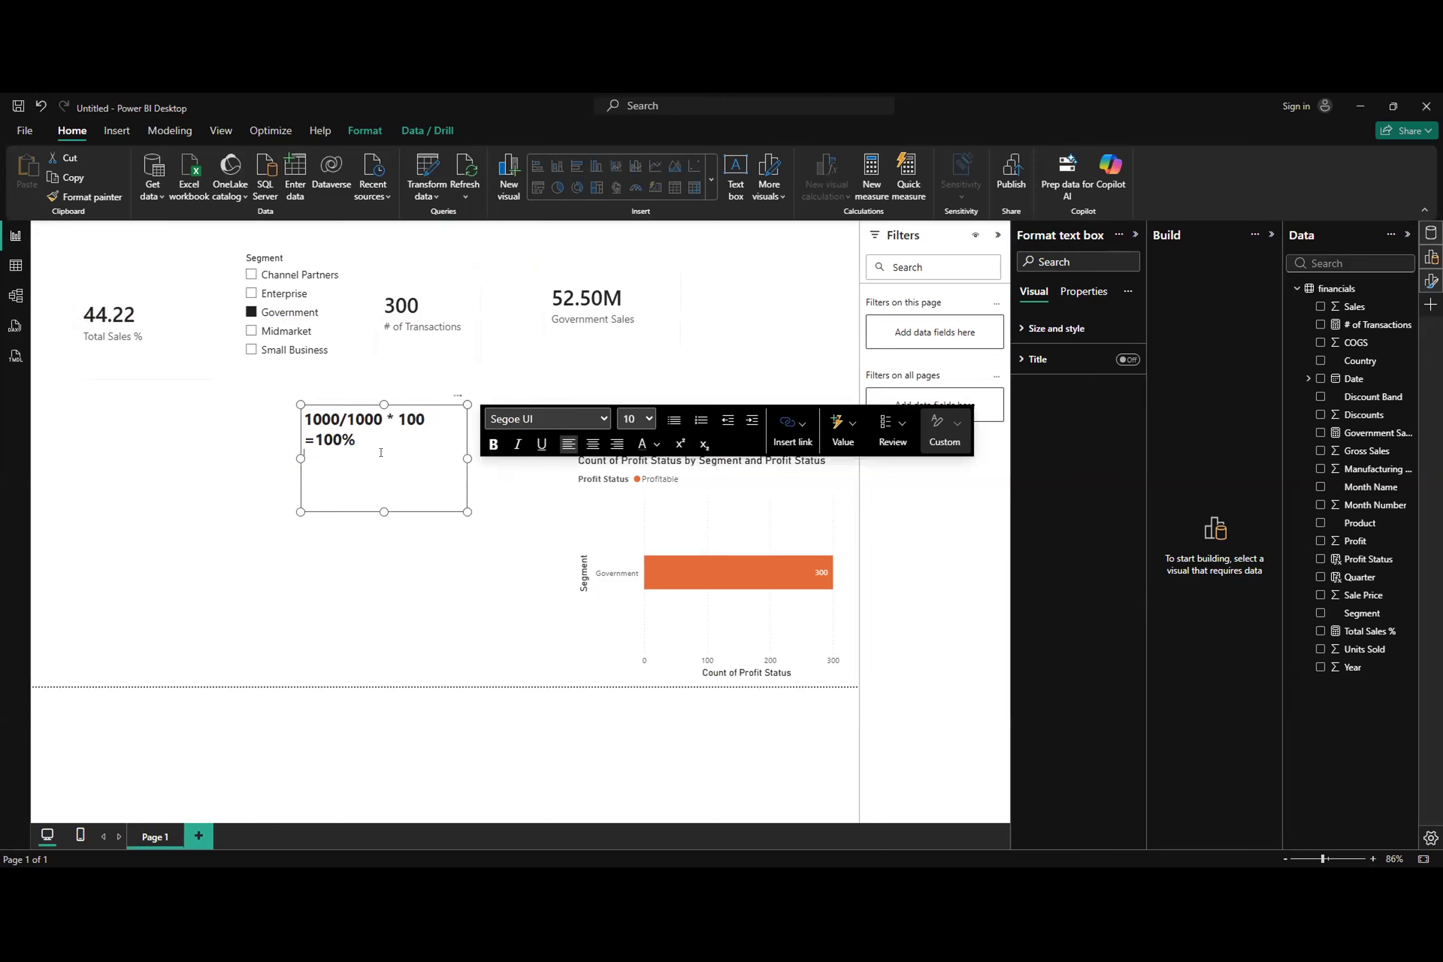
pyautogui.press('Return')
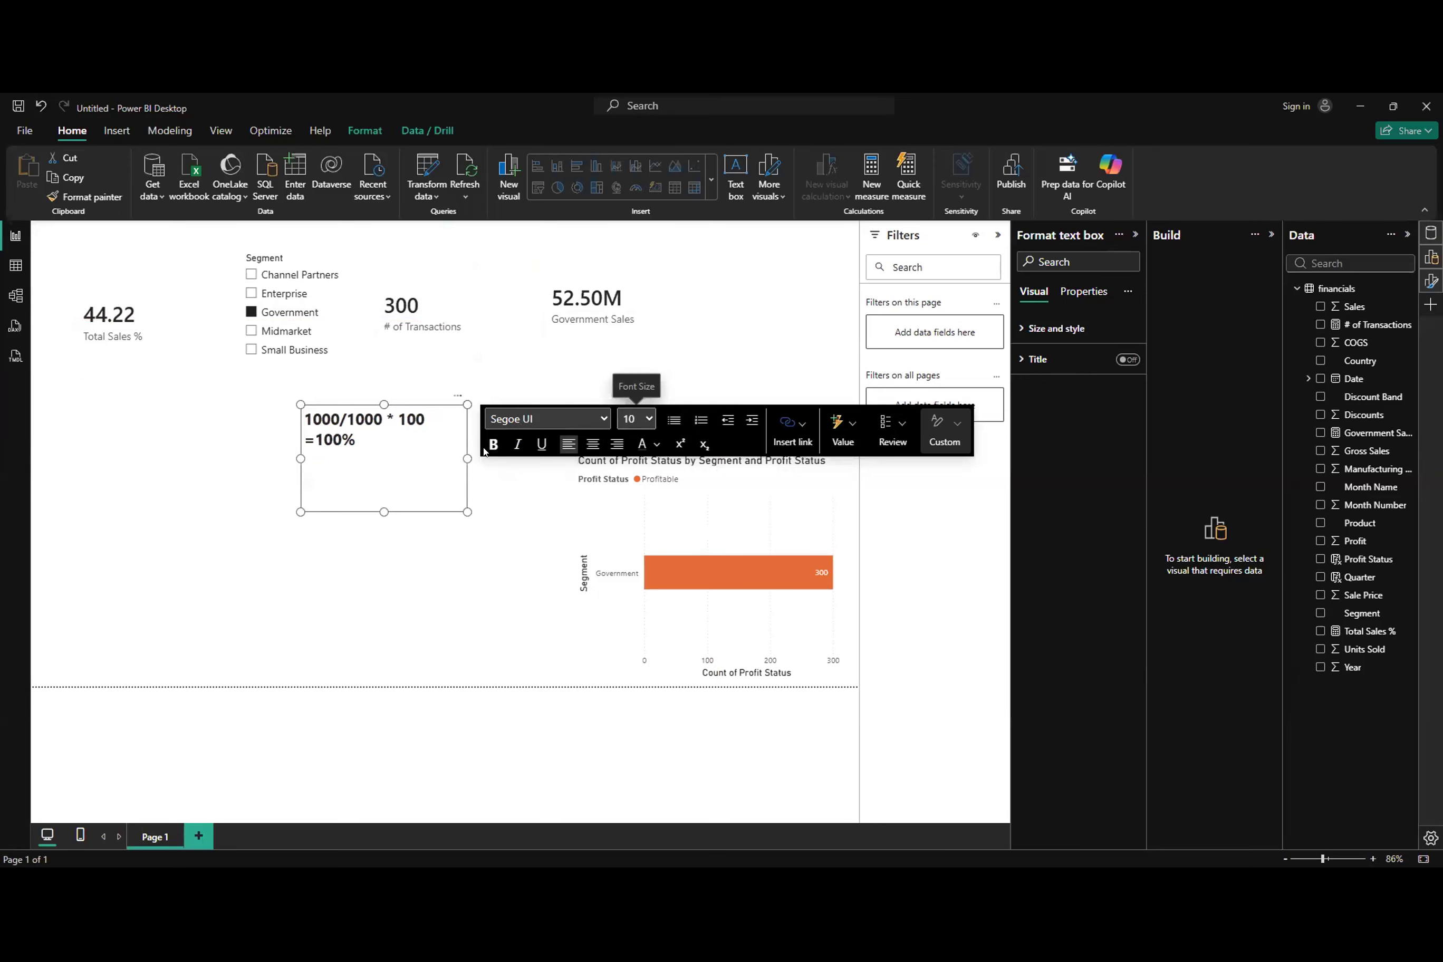
pyautogui.press('Return')
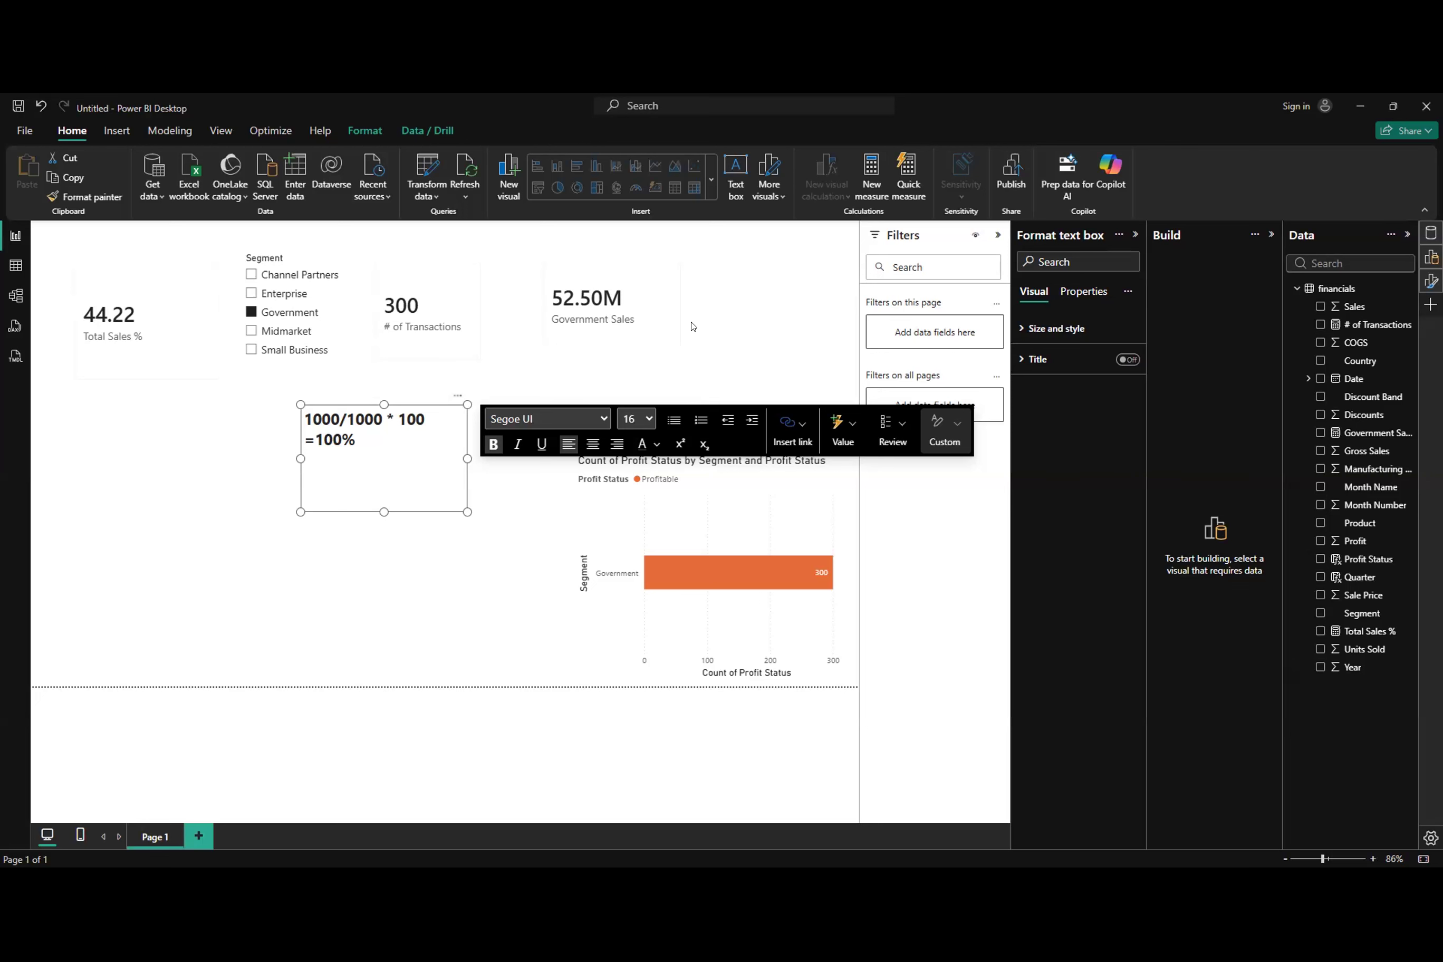
pyautogui.write('4')
pyautogui.write('04')
pyautogui.write('/')
pyautogui.write('1000*')
pyautogui.write(' 100 =')
pyautogui.write(' .....')
# Step: Change the number being divided in the text box's second calculation to 218
pyautogui.moveTo(304, 481); pyautogui.dragTo(329, 475)
pyautogui.click(308, 477)
pyautogui.moveTo(329, 481); pyautogui.dragTo(304, 481)
pyautogui.press('BackSpace')
pyautogui.write('218')
pyautogui.press('BackSpace')
pyautogui.write('/')
pyautogui.click(207, 481)
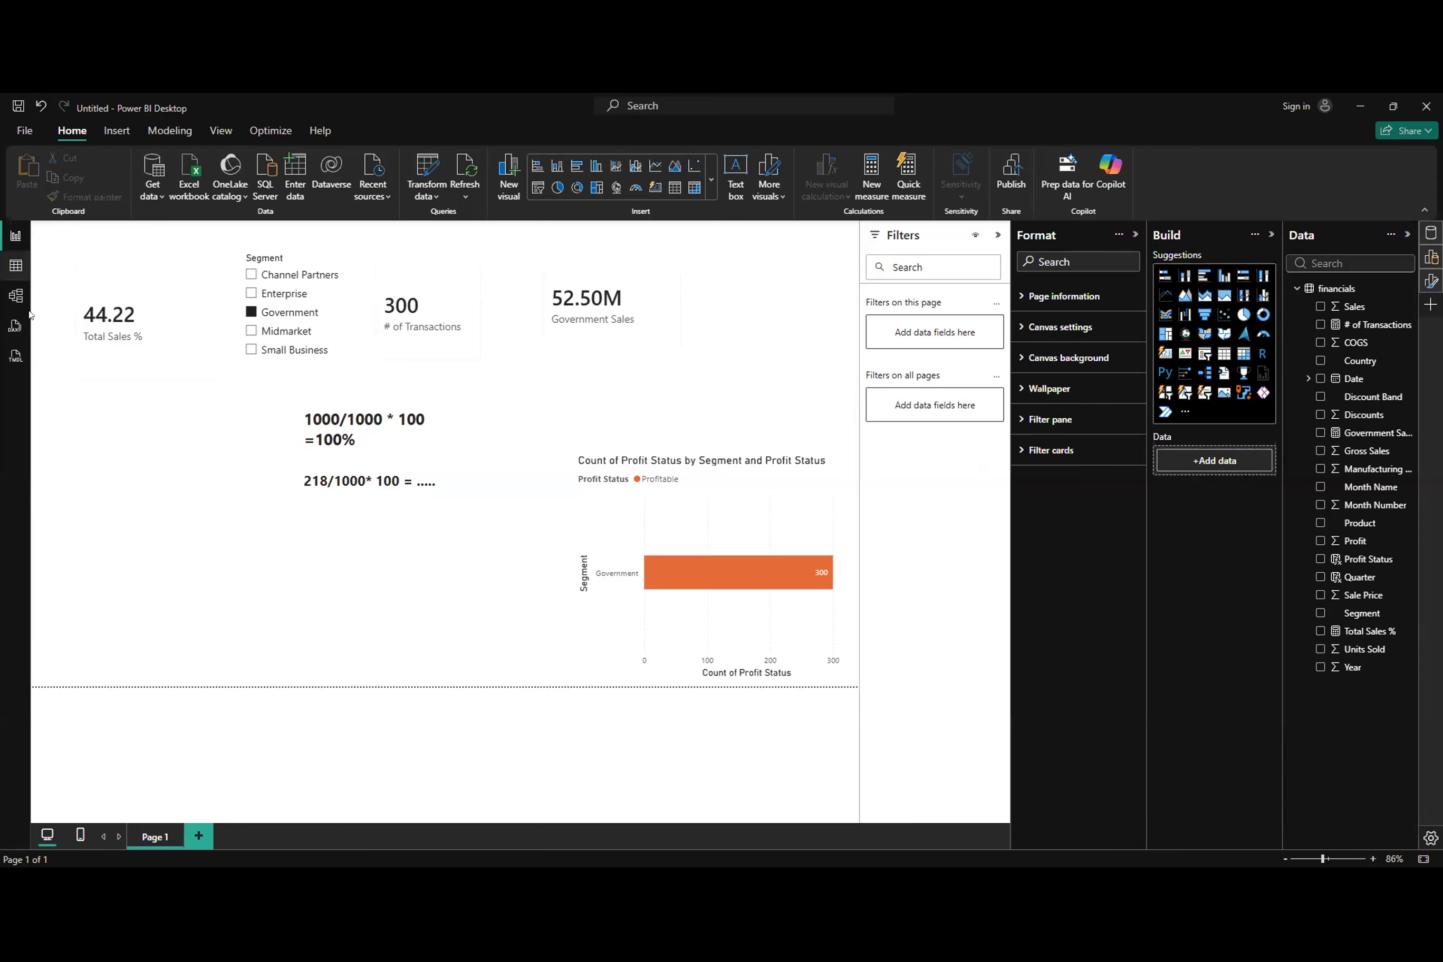
# Step: Examine the columns and measures of the financials table in the model diagram
pyautogui.click(17, 298)
pyautogui.scroll(-2, 175, 414)
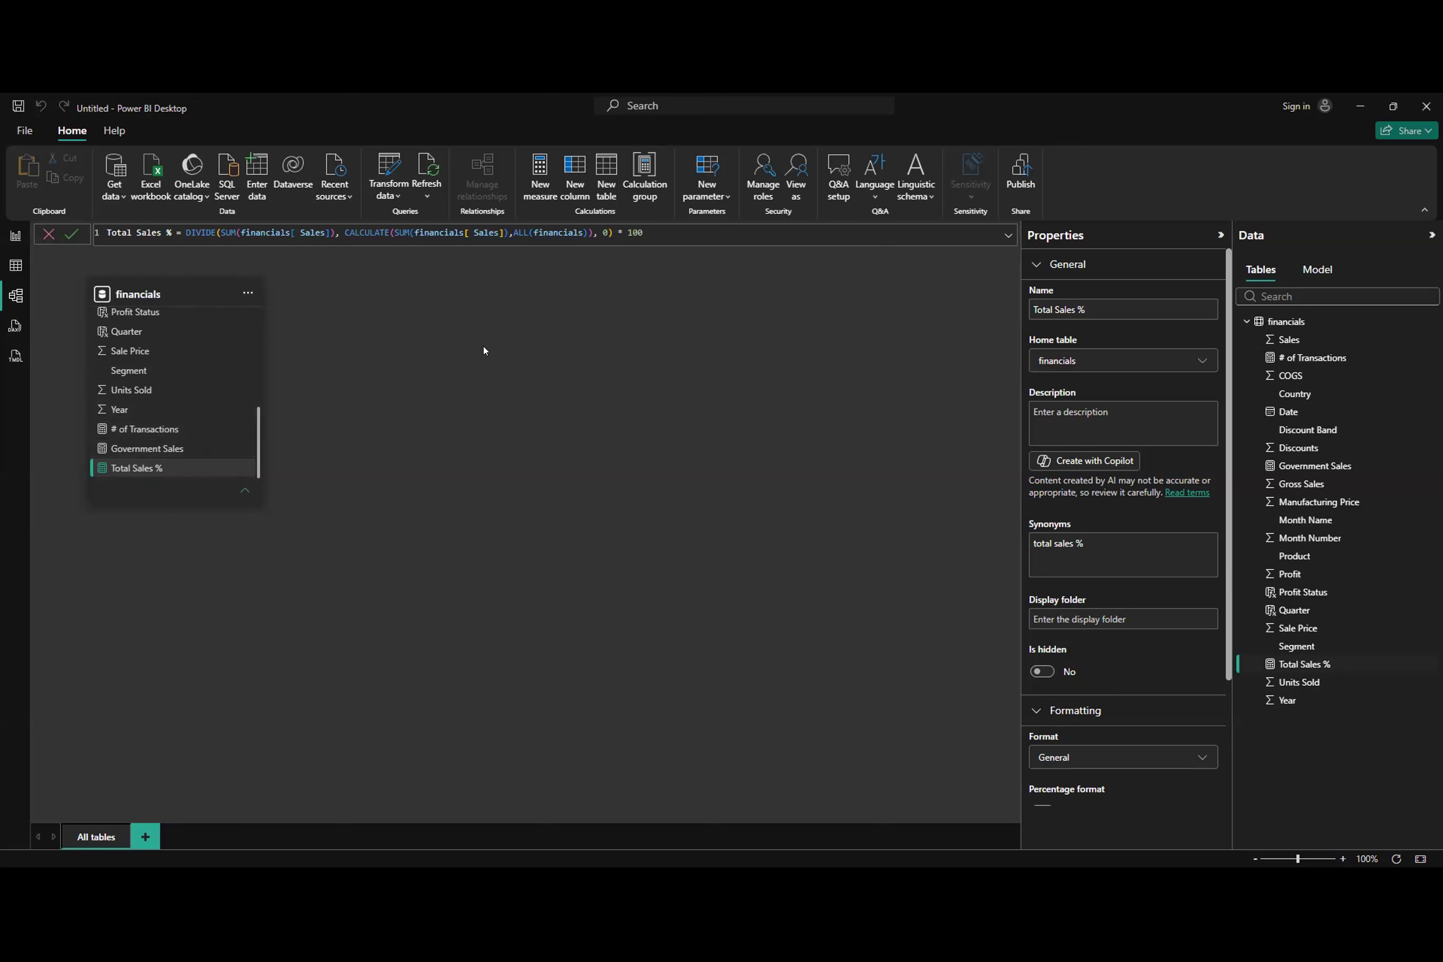
pyautogui.scroll(3, 138, 416)
pyautogui.scroll(-2, 138, 419)
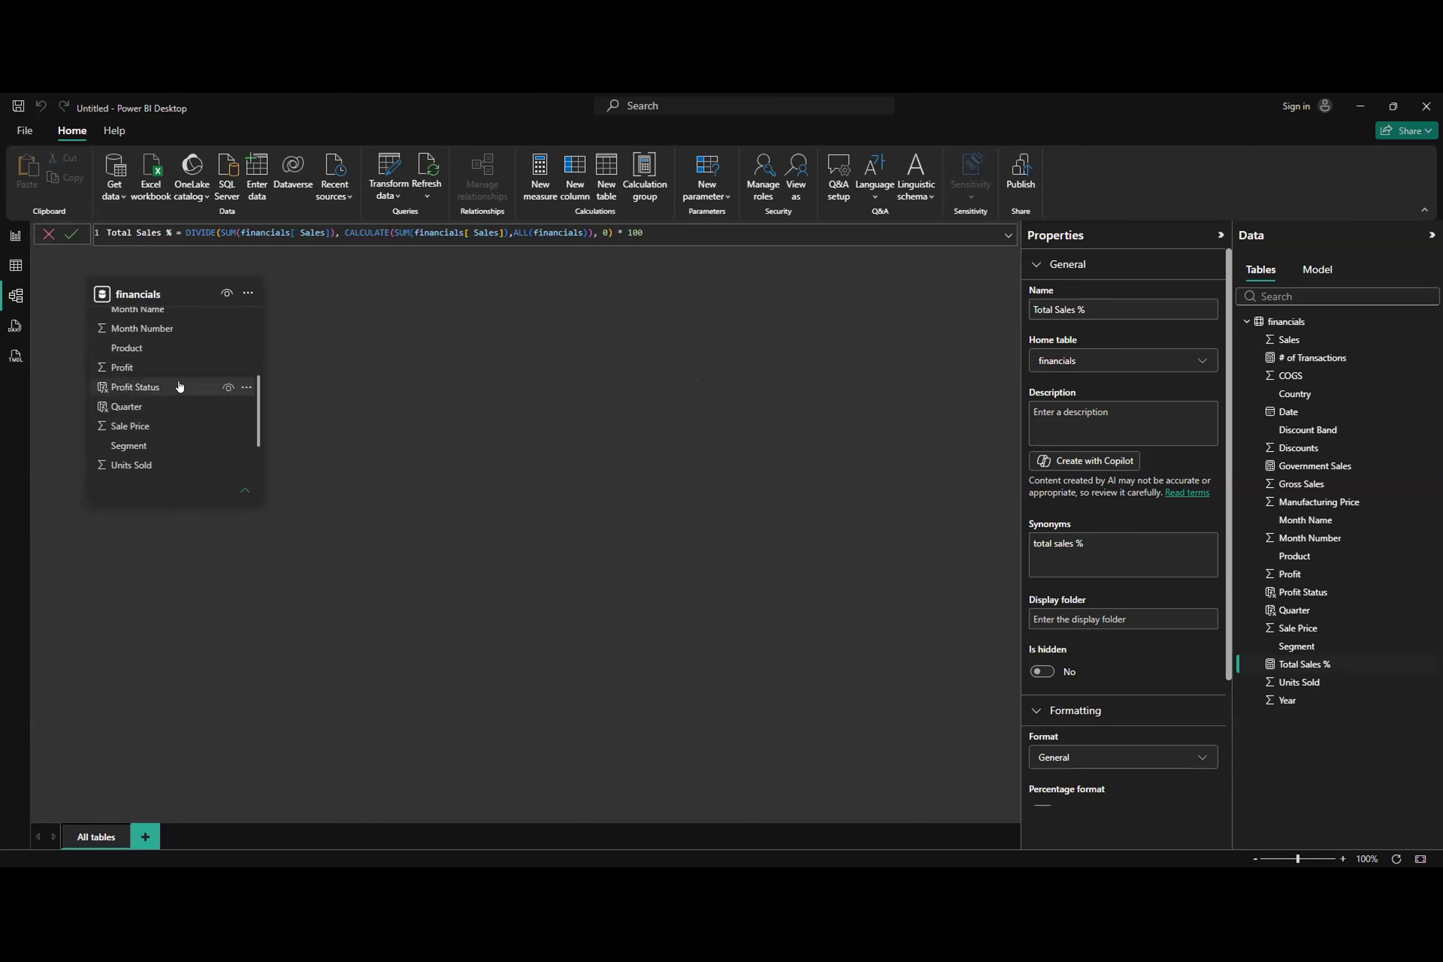
pyautogui.scroll(-2, 177, 383)
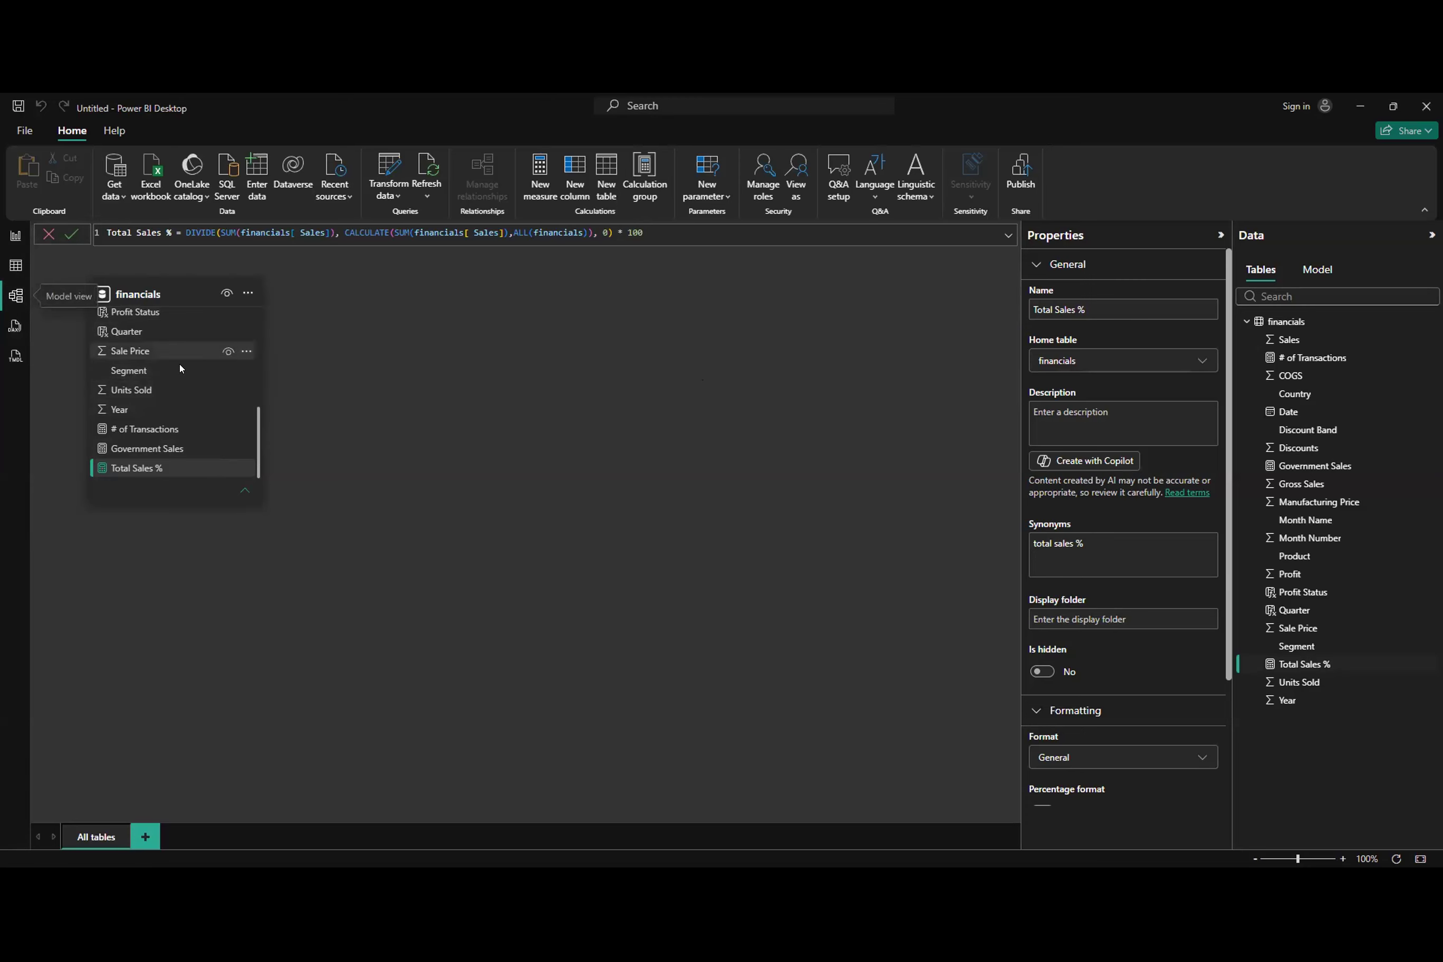
pyautogui.scroll(5, 180, 370)
pyautogui.scroll(-5, 180, 370)
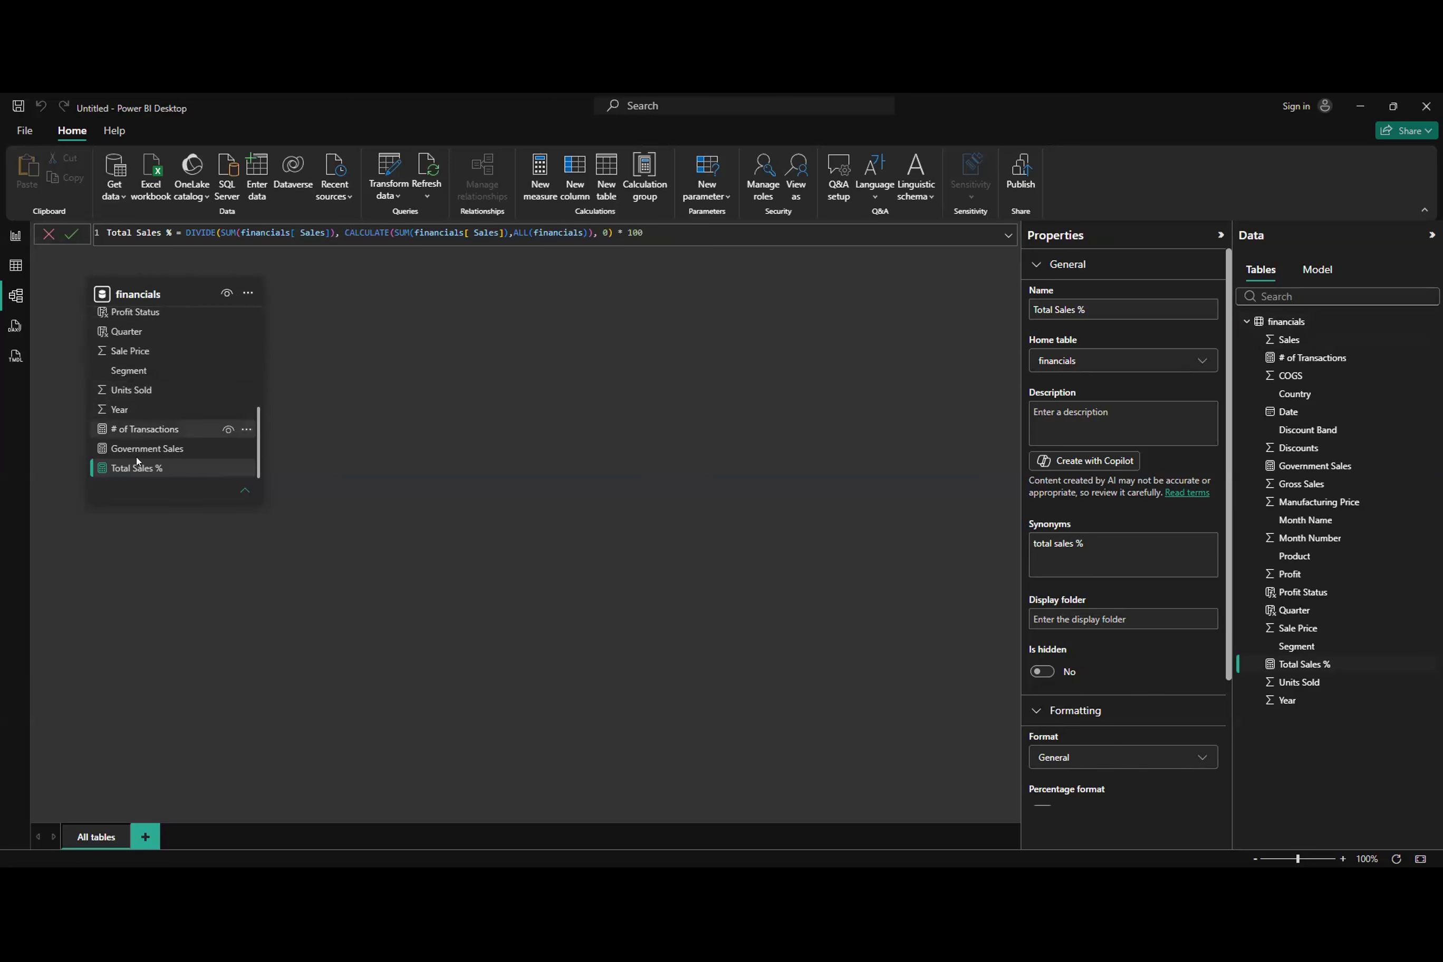
pyautogui.scroll(2, 151, 385)
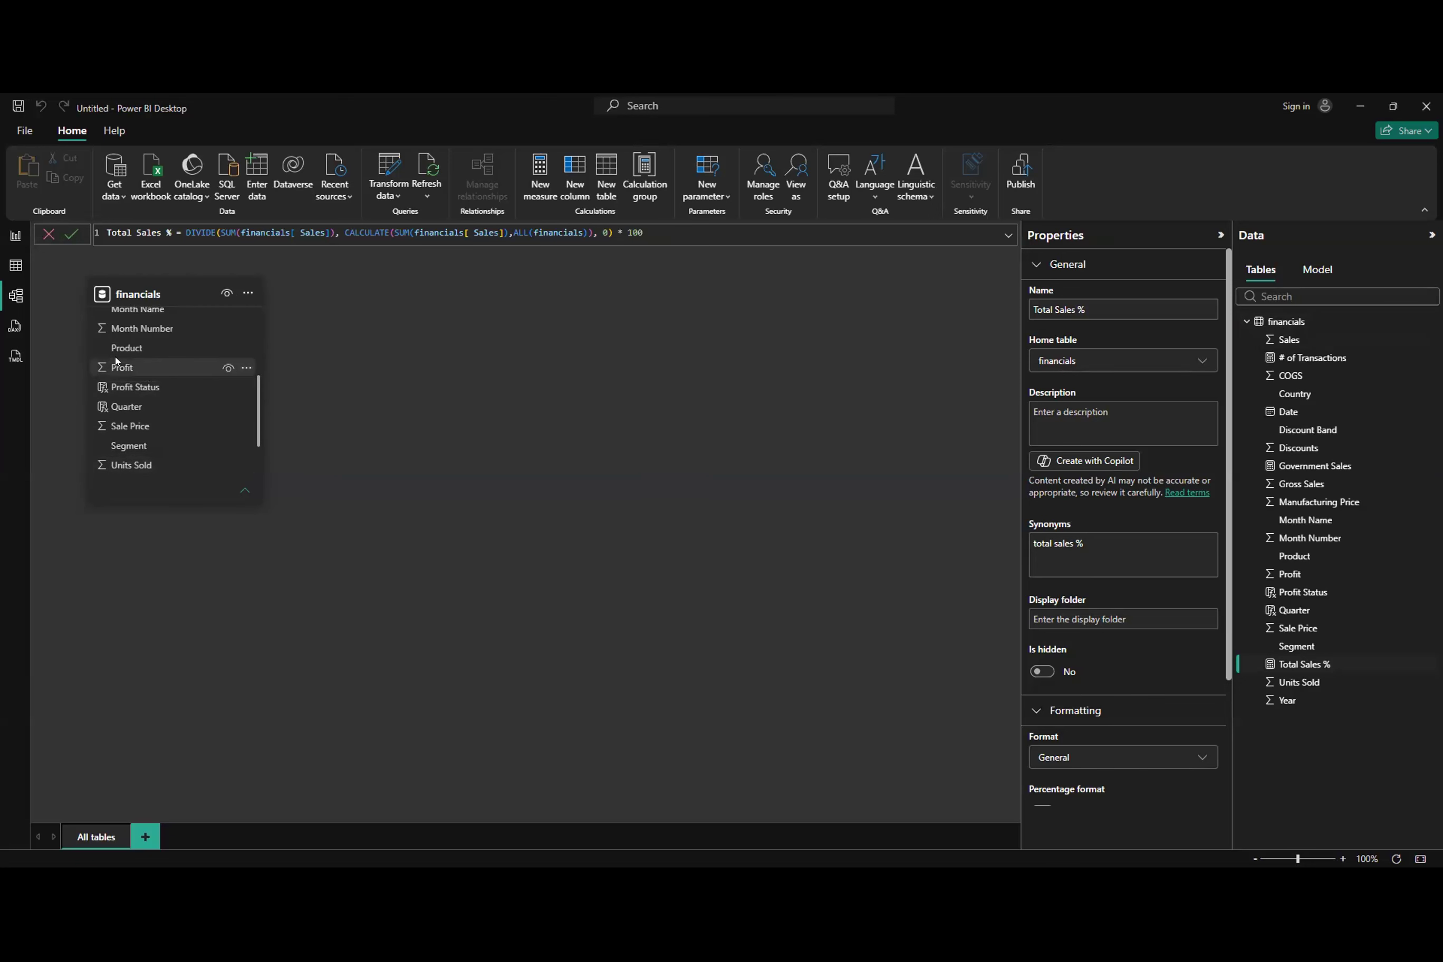
pyautogui.scroll(3, 172, 433)
pyautogui.scroll(1, 173, 431)
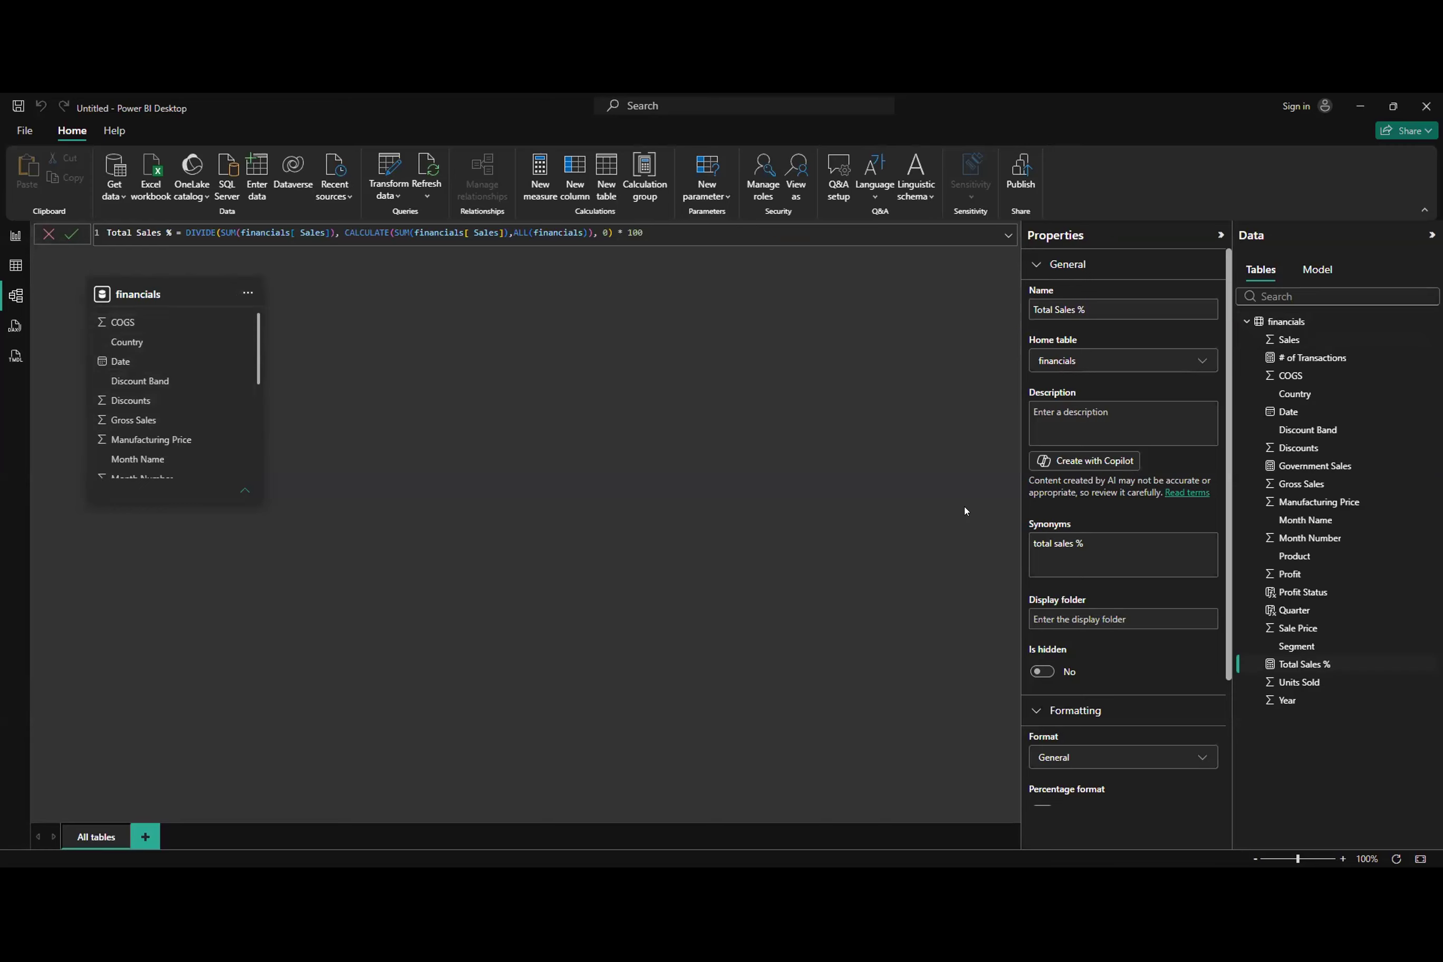
pyautogui.scroll(-5, 149, 390)
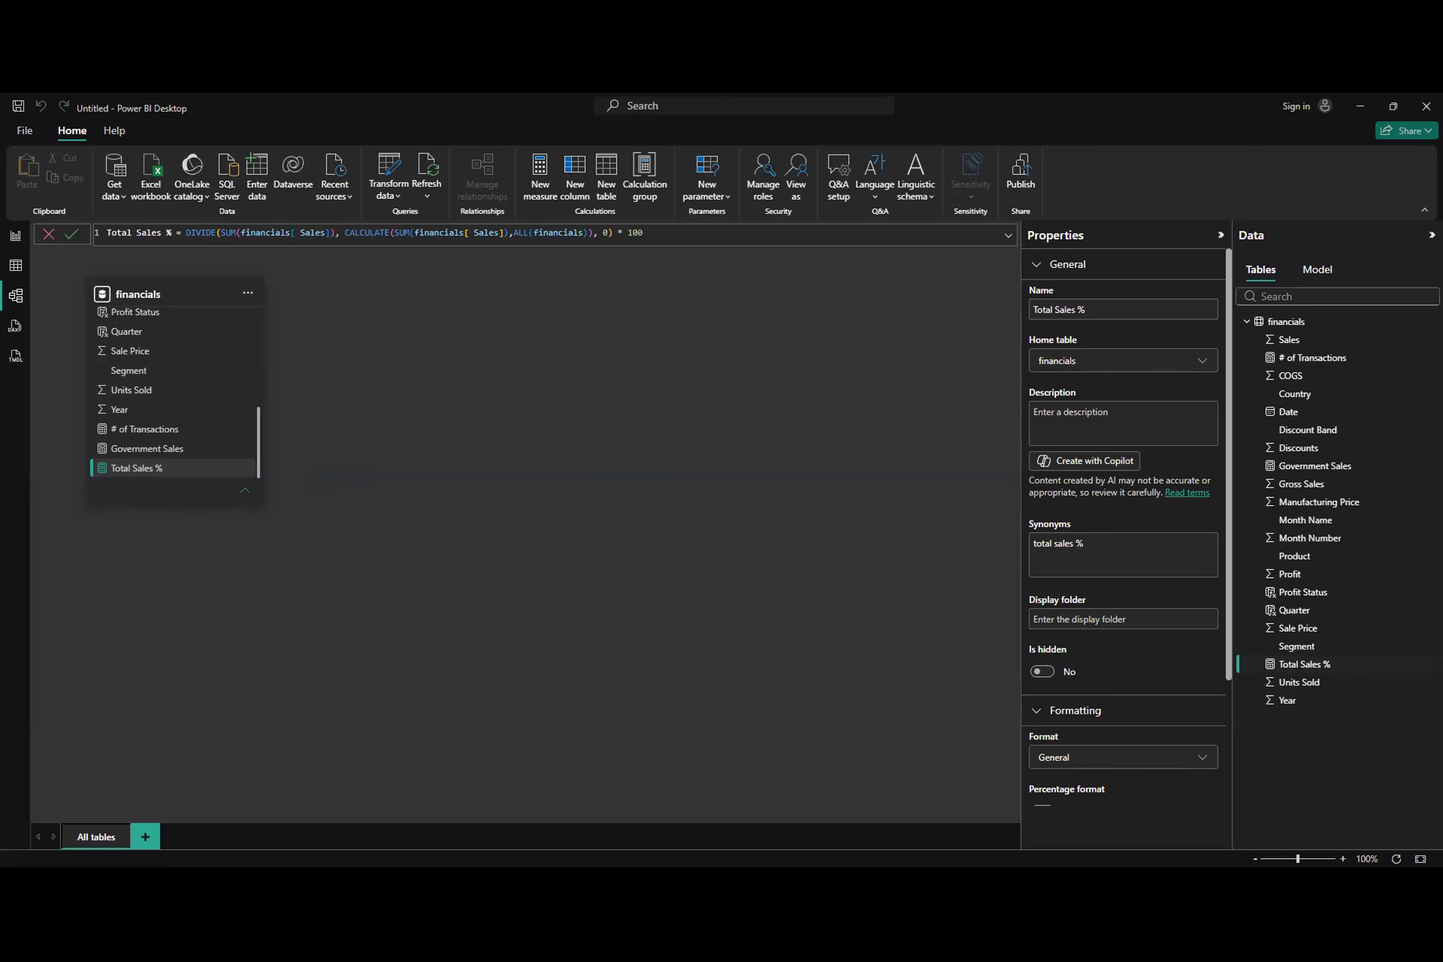
# Step: Create a financials measure Government Profit = [Government Sales] - CALCULATE(SUM(financials[COGS]), financials[Segment] = "Government")
pyautogui.click(16, 266)
pyautogui.click(324, 177)
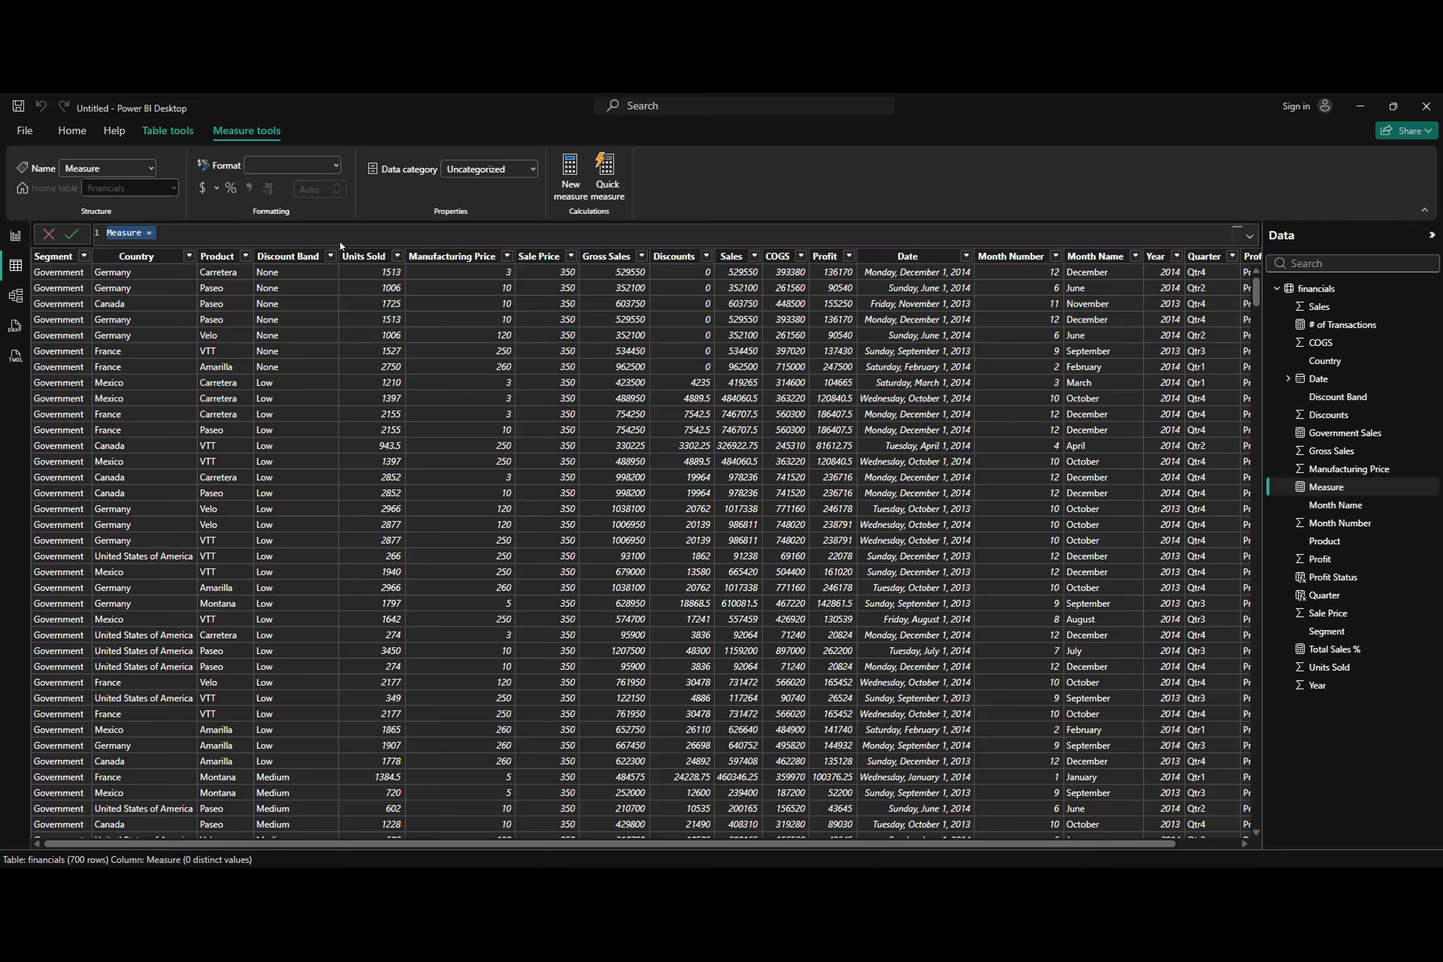
pyautogui.write('Government Profit =[Government Sales] - CALCULATE(SUM(financials[COGS]), financials[Segment] =')
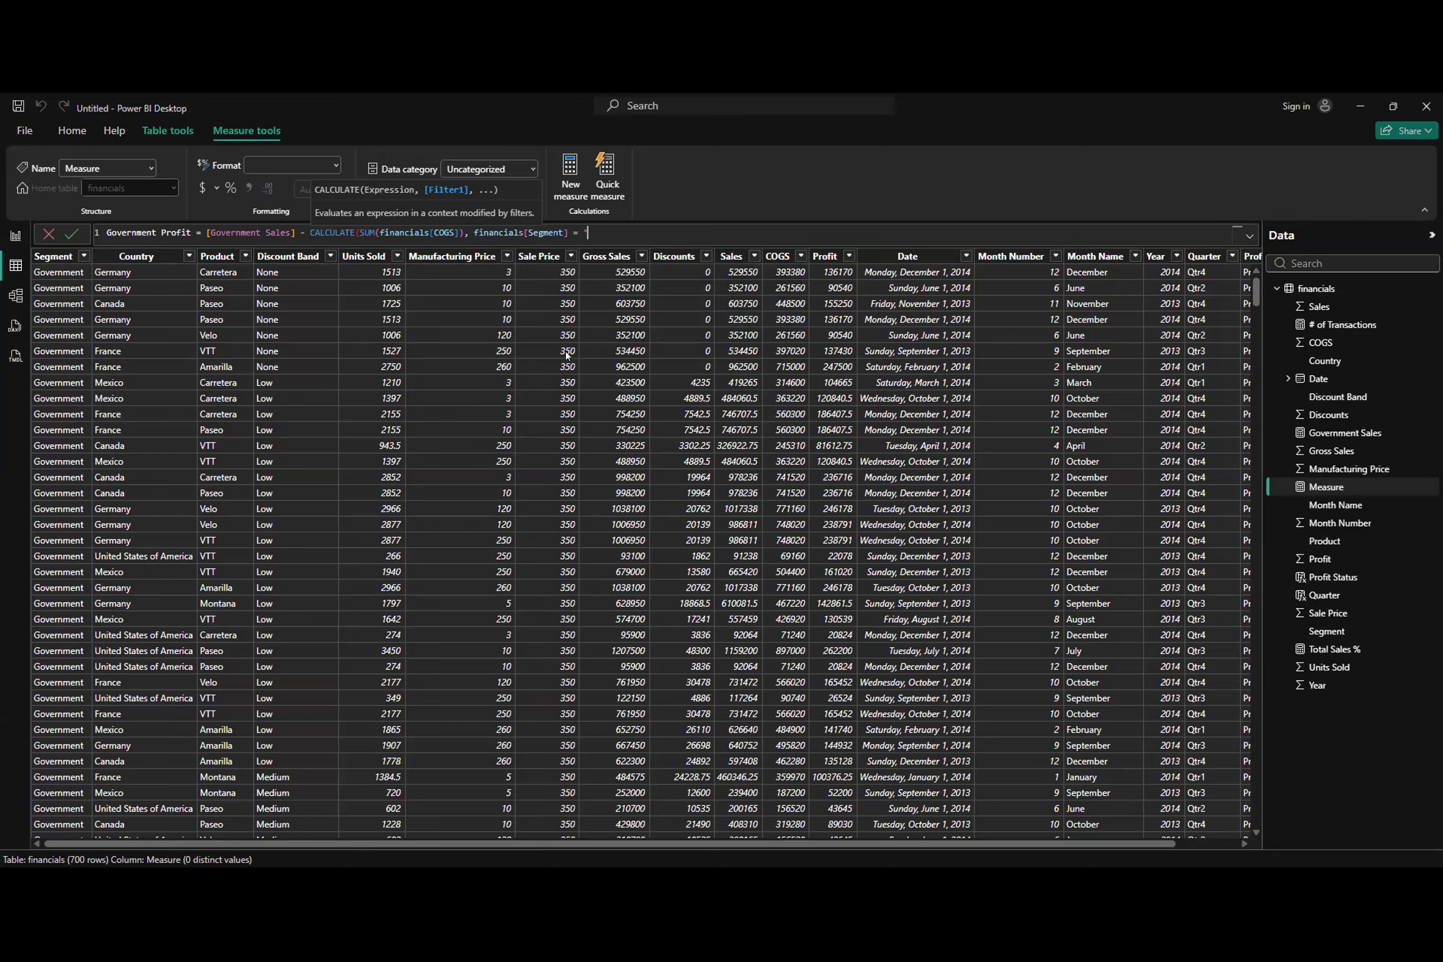
pyautogui.write(' "Government")')
pyautogui.press('Return')
# Step: Add report cards for Government Profit and Sum of Profit, and clear and reapply the Government filter in the Segment slicer
pyautogui.click(15, 236)
pyautogui.click(1165, 353)
pyautogui.click(1321, 433)
pyautogui.click(251, 313)
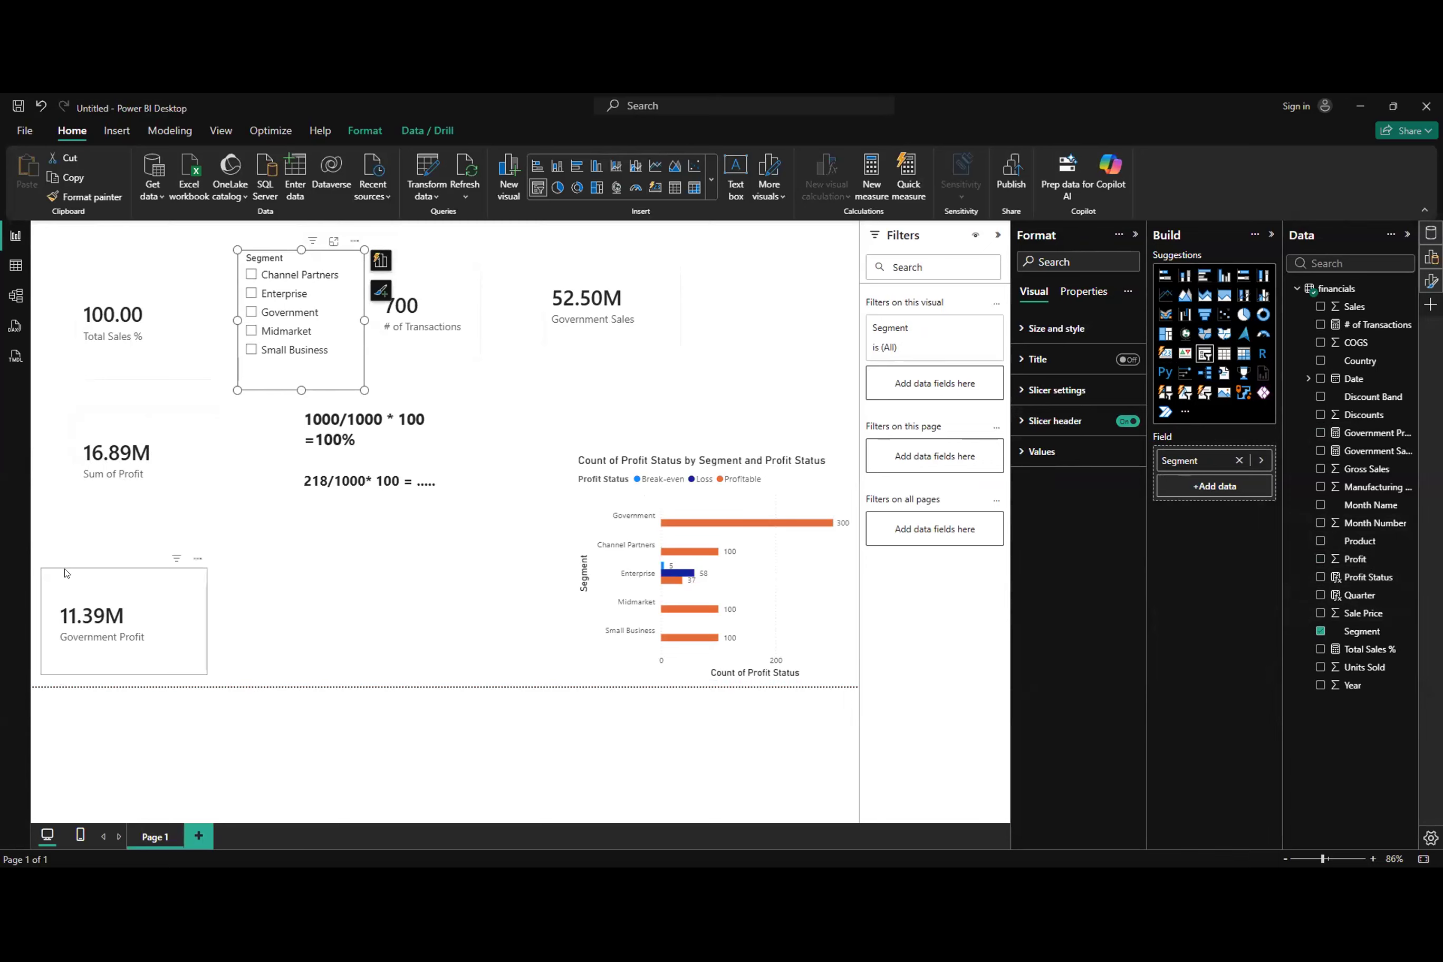
pyautogui.click(251, 312)
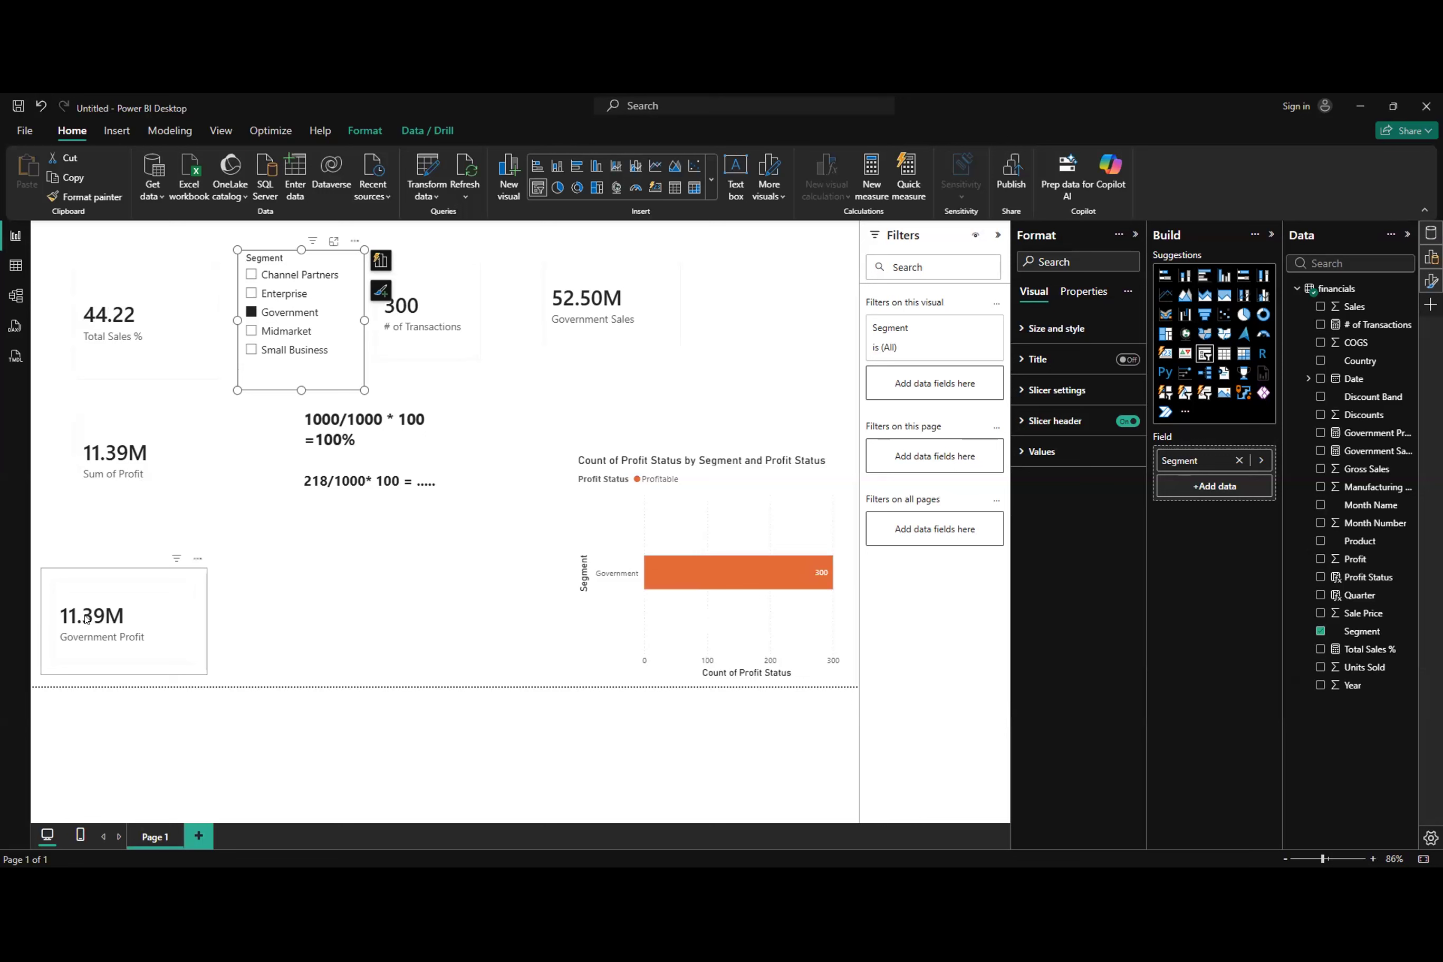
# Step: Review the Government Profit measure's formula in the table view, selecting its CALCULATE expression
pyautogui.click(15, 266)
pyautogui.click(1346, 433)
pyautogui.moveTo(310, 233); pyautogui.dragTo(648, 233)
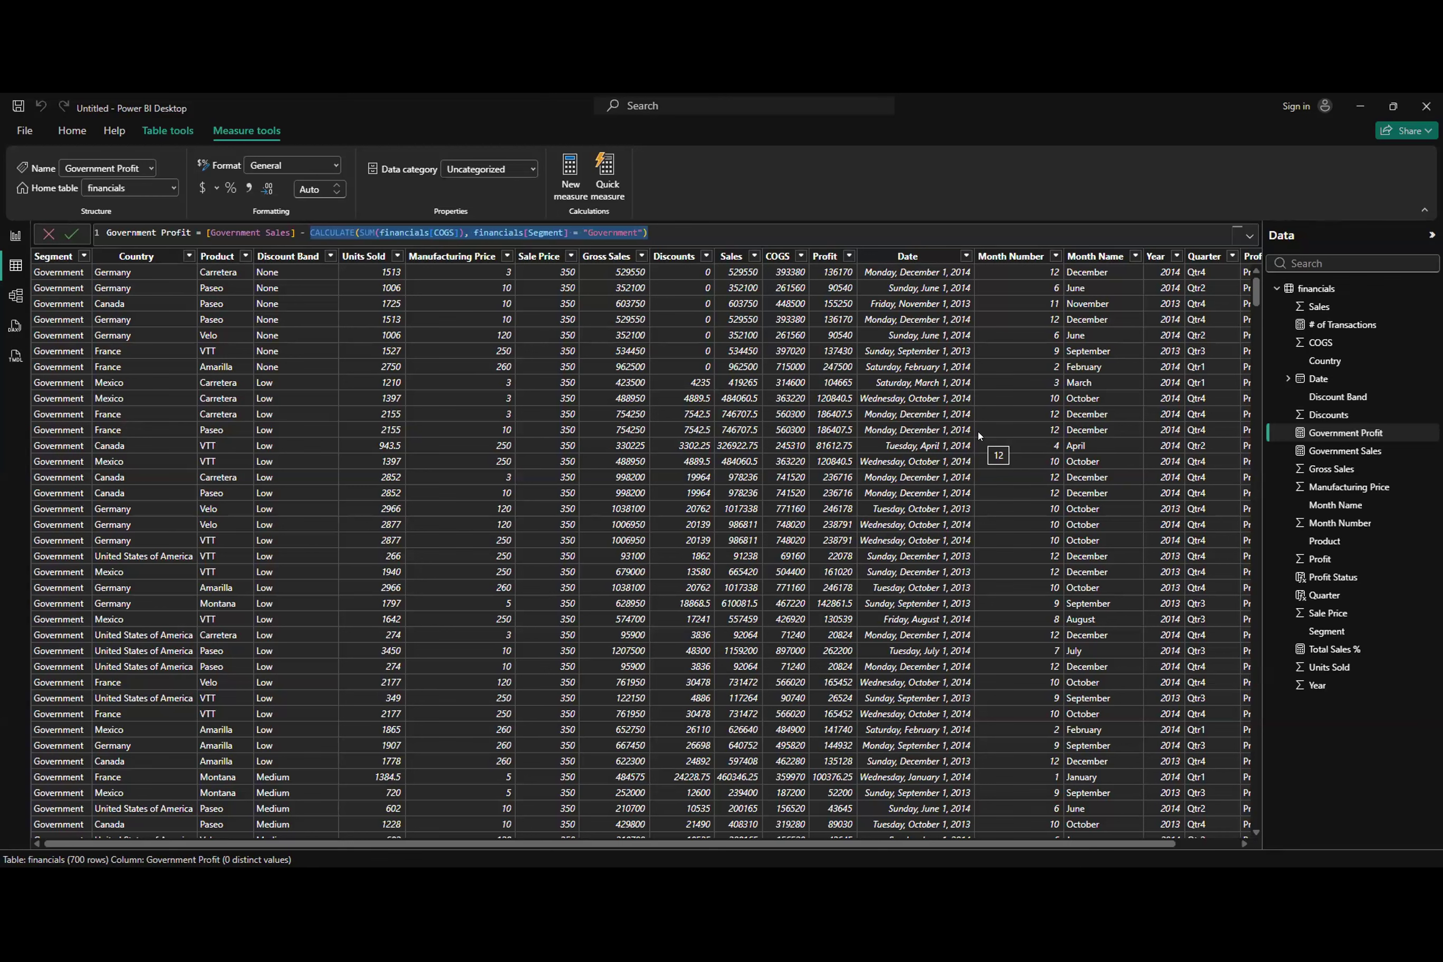
# Step: Return to the report page and switch to the Lecture 28 presentation on advanced analytics and AI features in Google Slides
pyautogui.click(15, 236)
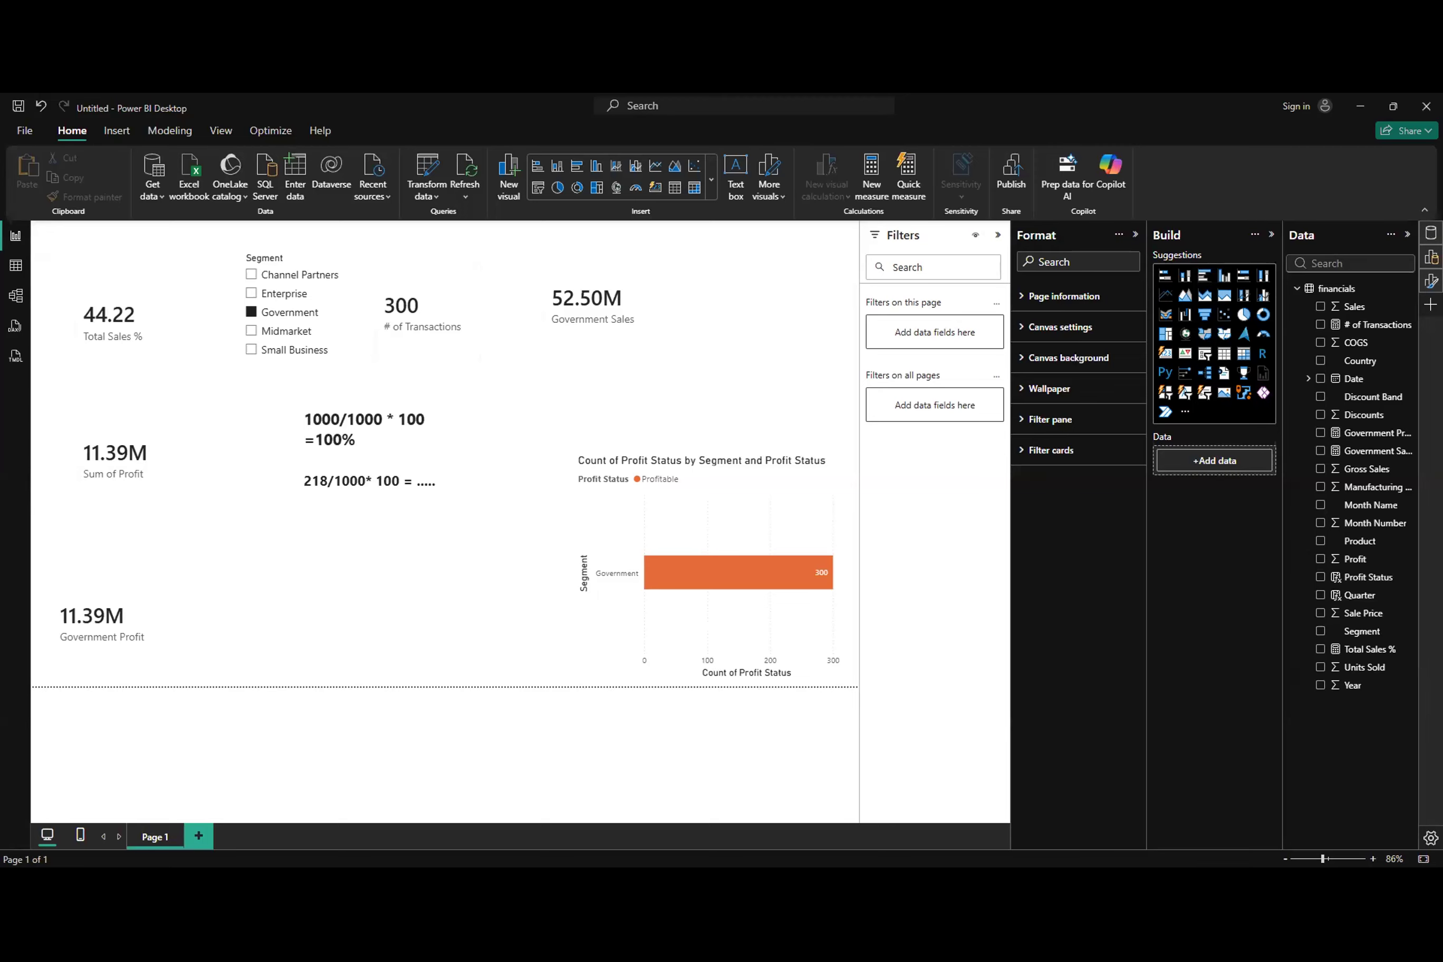
pyautogui.hotkey('alt', 'Tab')
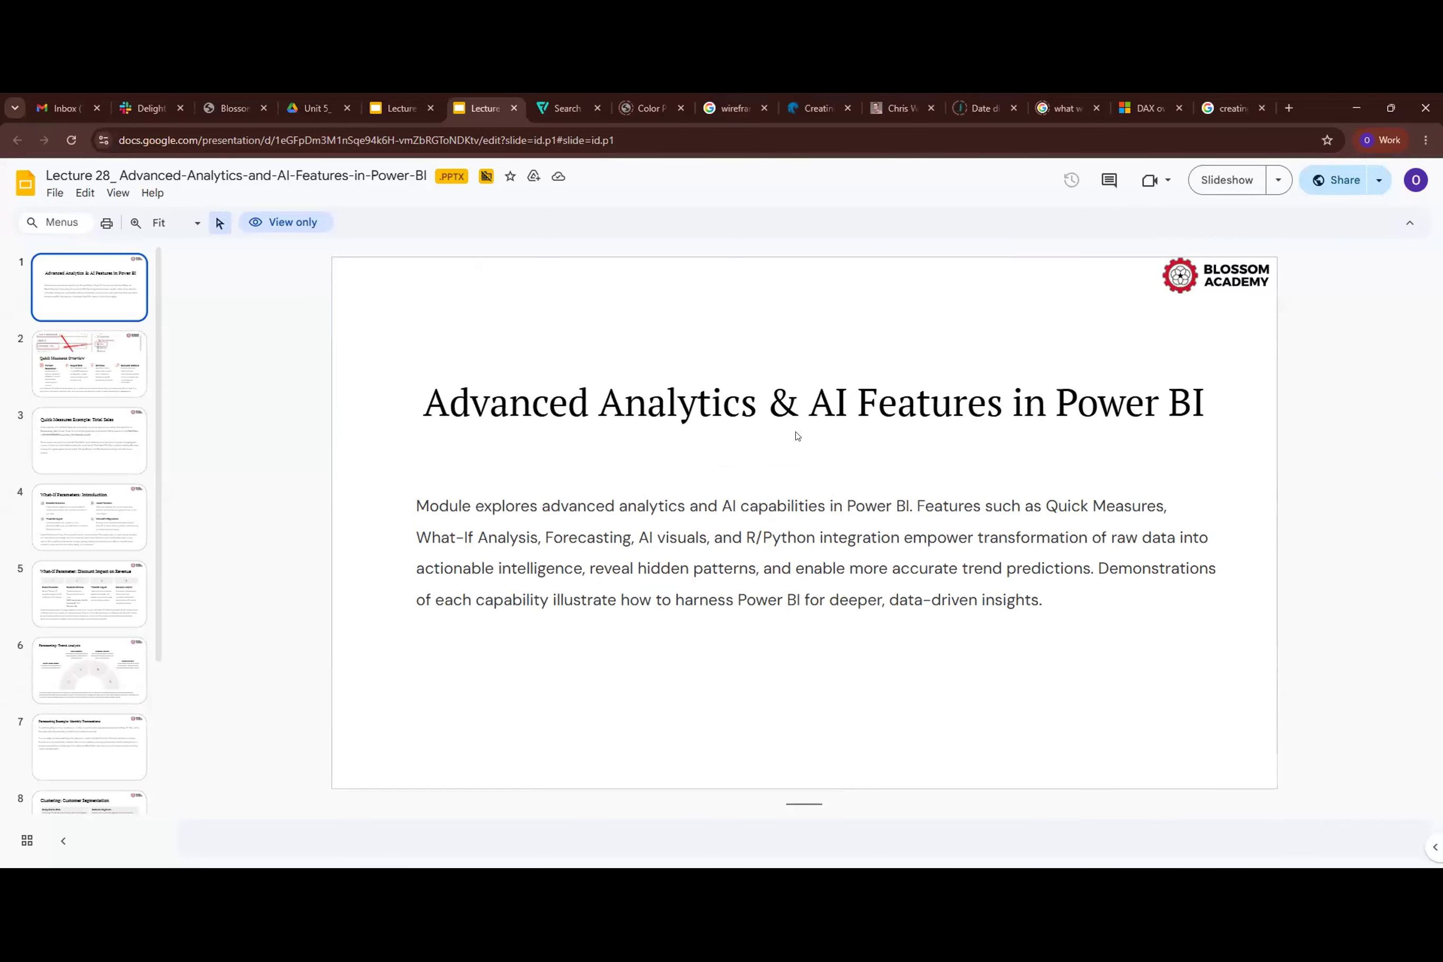
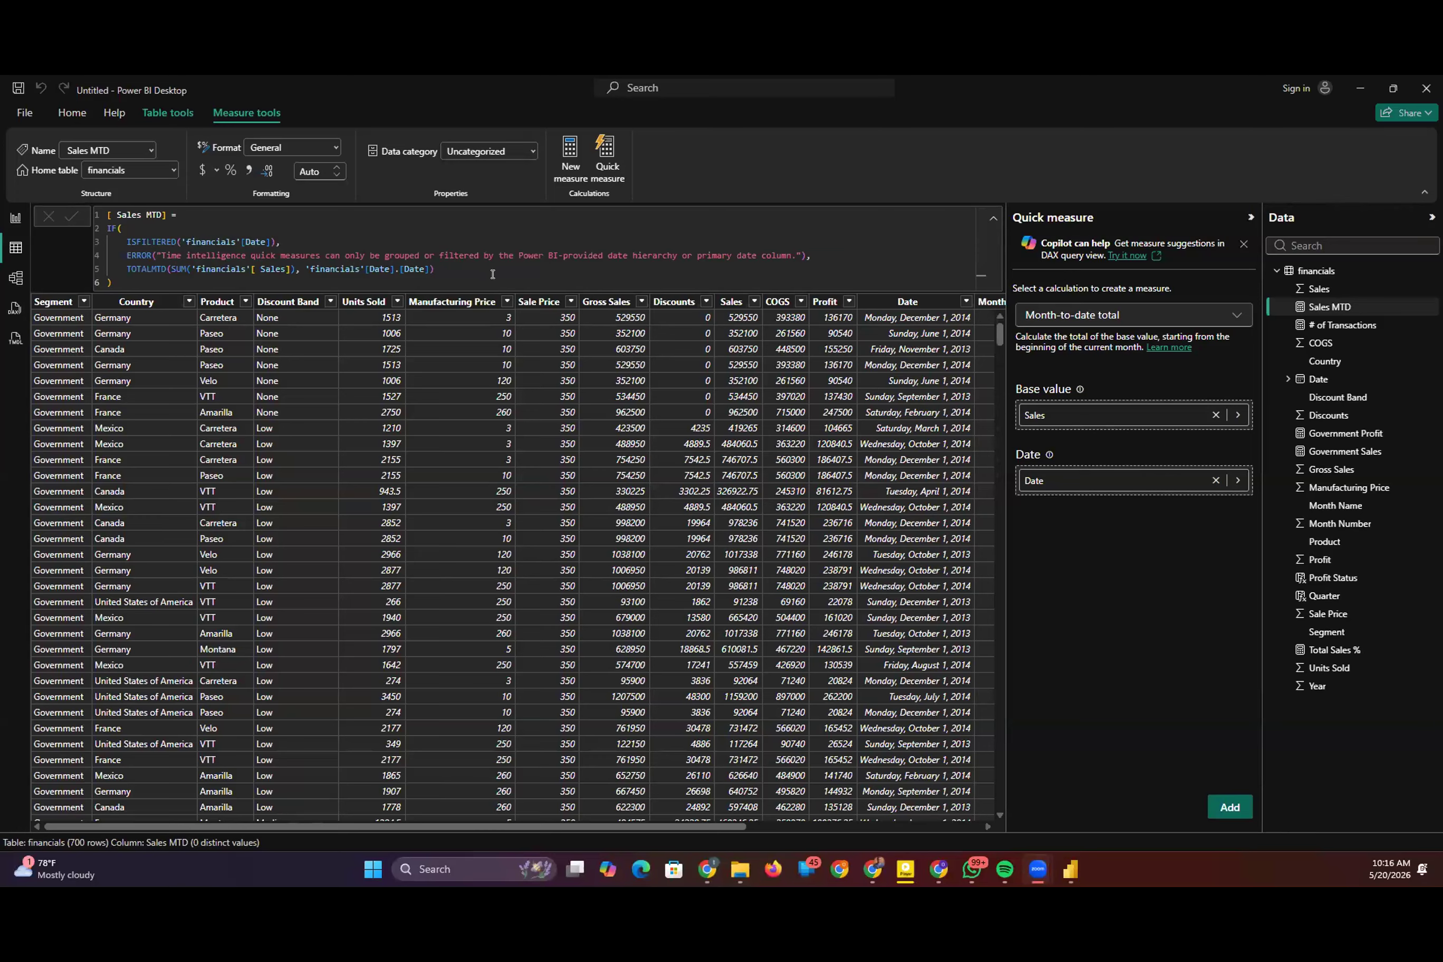
# Step: Add a card showing the Sales MTD measure to the report page
pyautogui.click(16, 218)
pyautogui.click(1166, 336)
pyautogui.click(1322, 307)
# Step: Test the Sales MTD card with a temporary Month Name slicer, filtering by December and February, and delete the slicer
pyautogui.click(1205, 336)
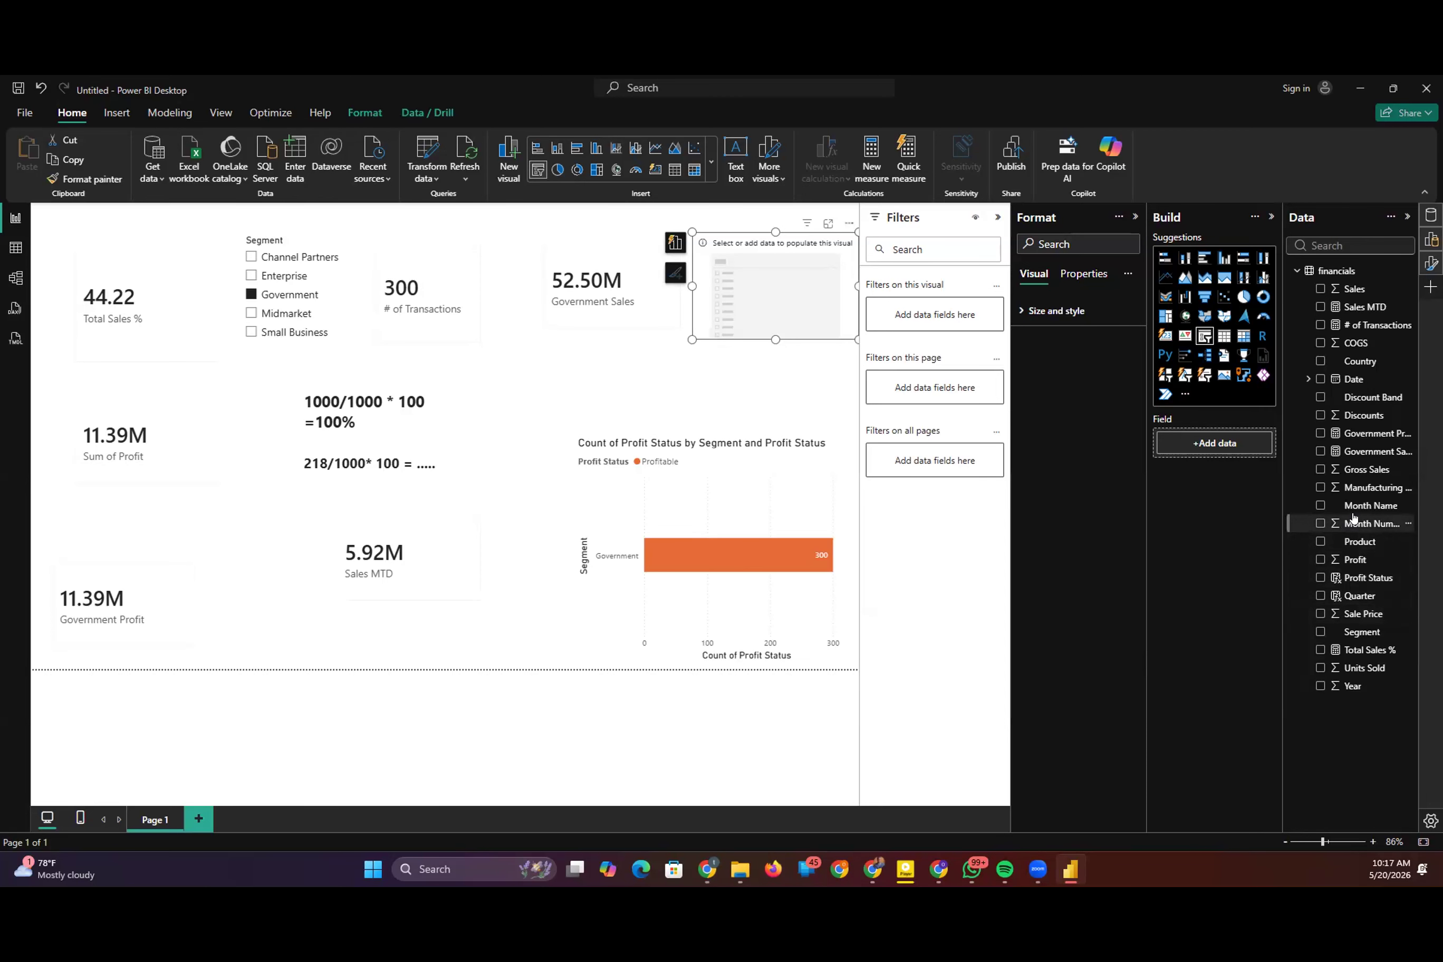
pyautogui.moveTo(1356, 509); pyautogui.dragTo(1217, 443)
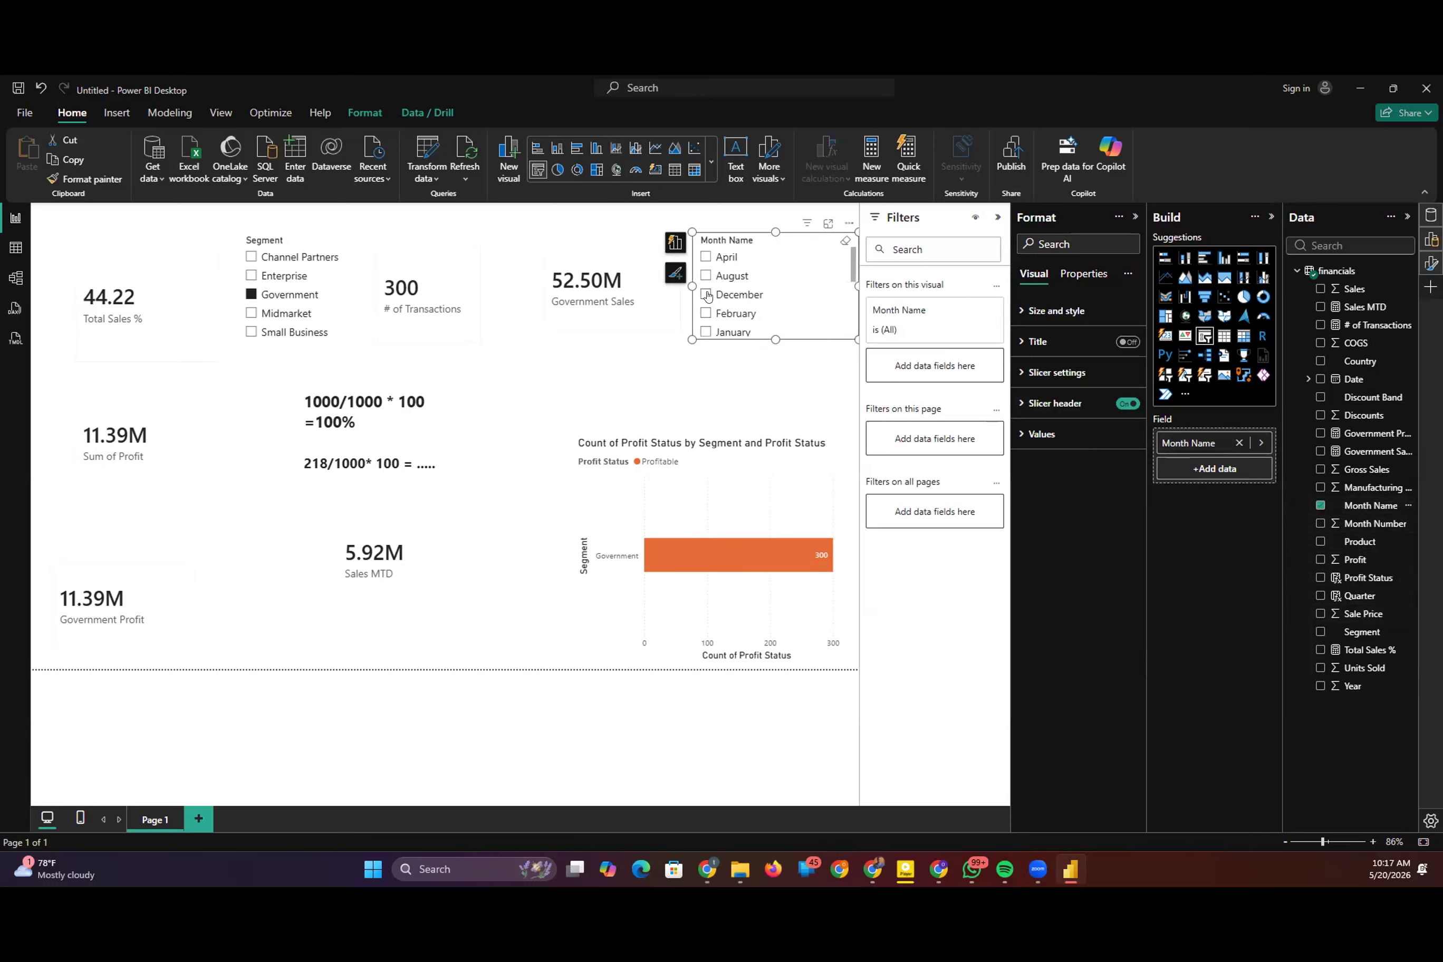
pyautogui.click(706, 294)
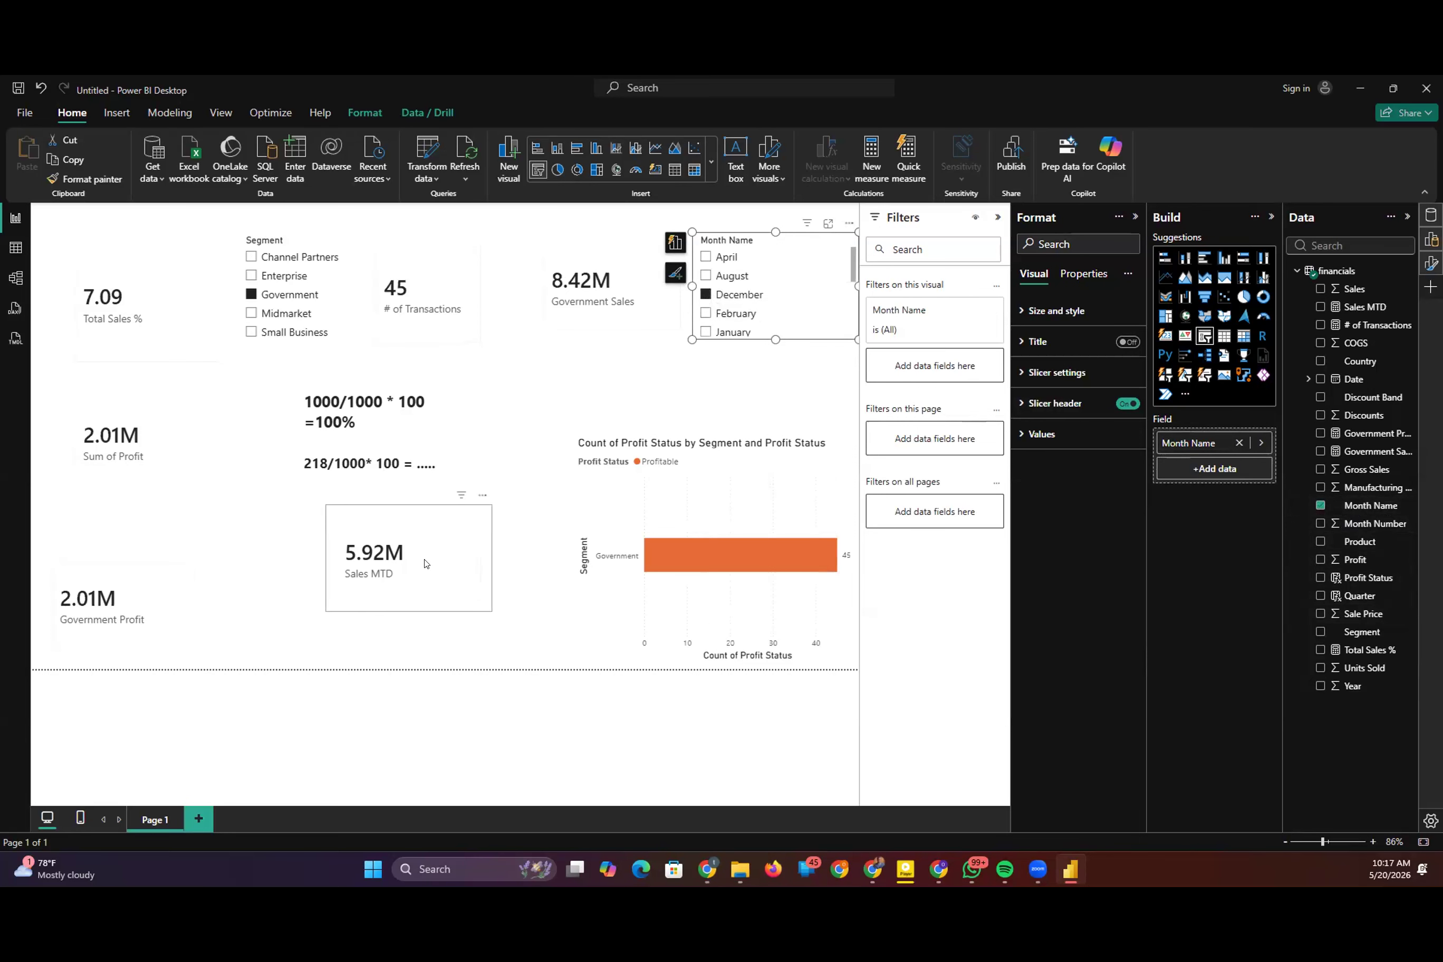
pyautogui.click(707, 313)
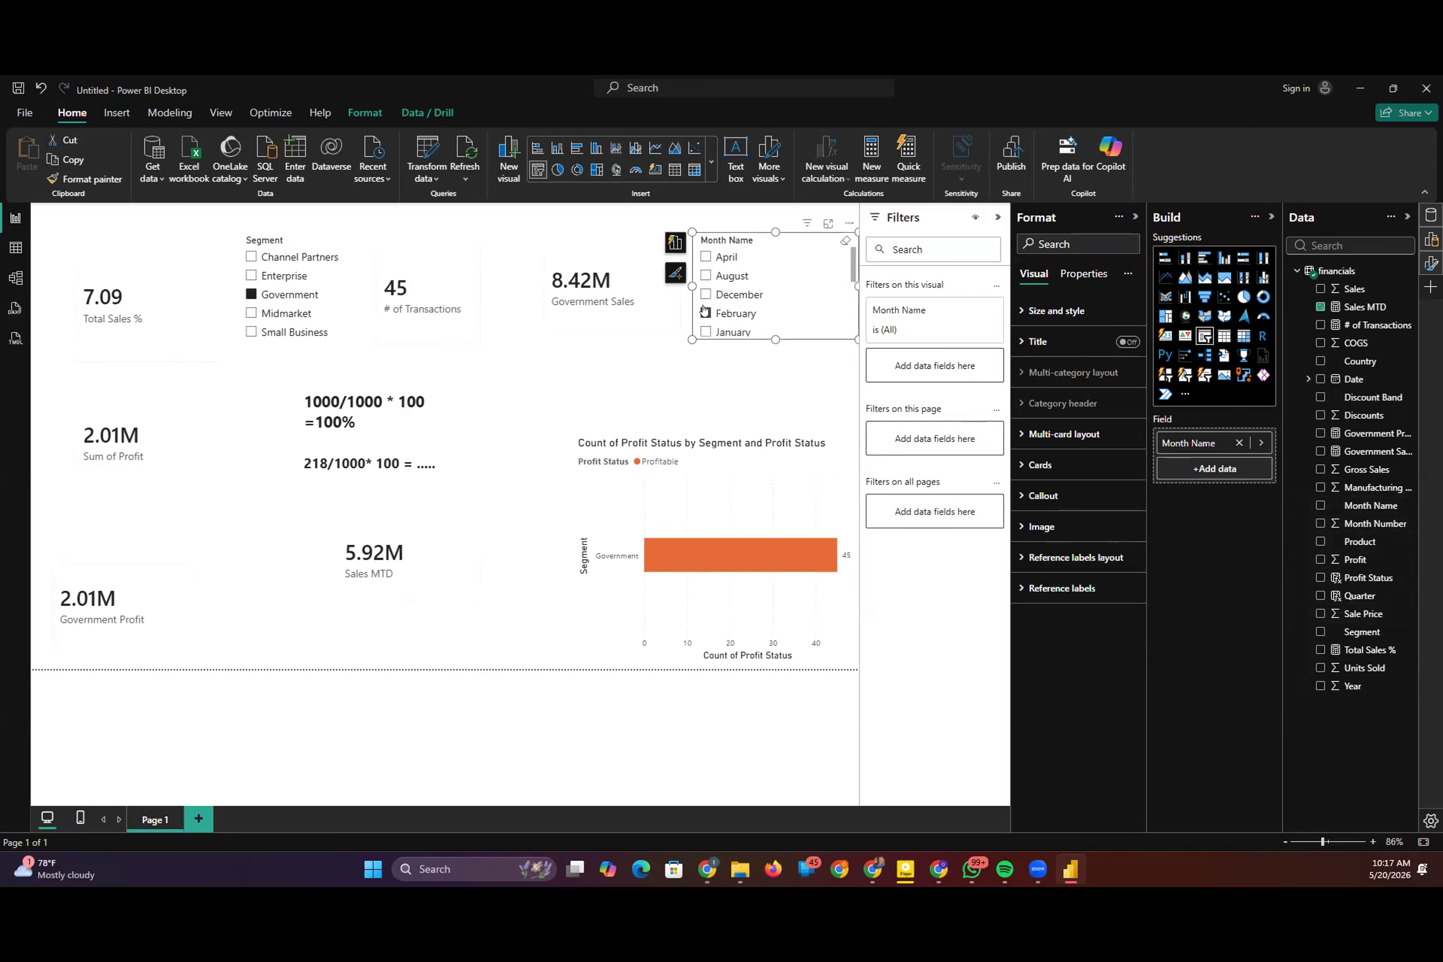
pyautogui.press('Delete')
pyautogui.click(372, 559)
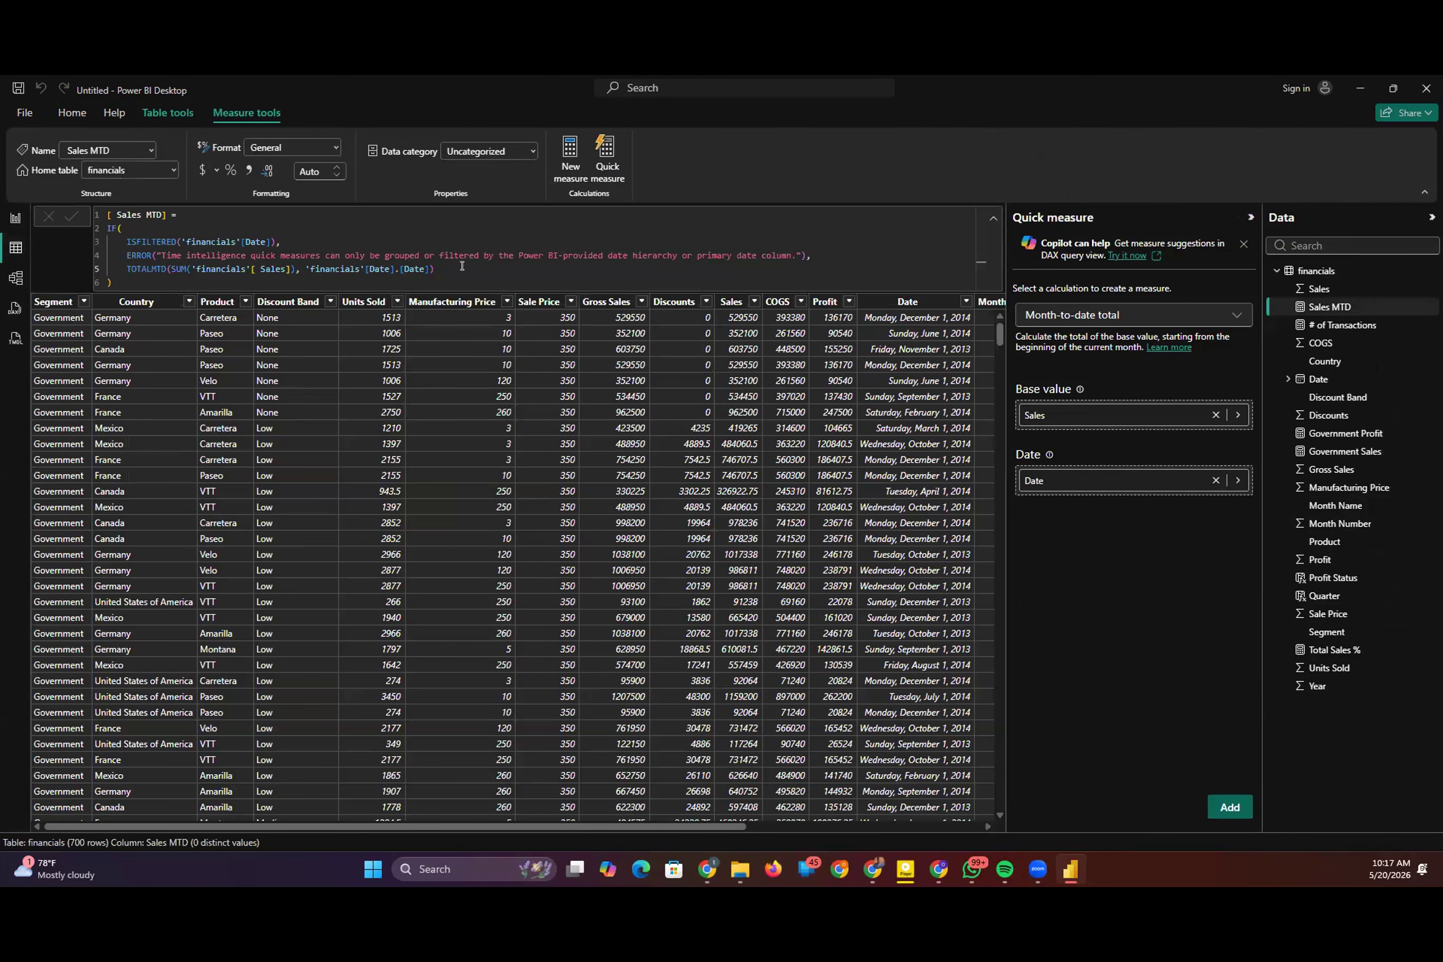
# Step: Create a quick measure in financials using Average per category, with Sales as the base value and Segment as the category
pyautogui.click(462, 266)
pyautogui.click(1134, 315)
pyautogui.click(1125, 370)
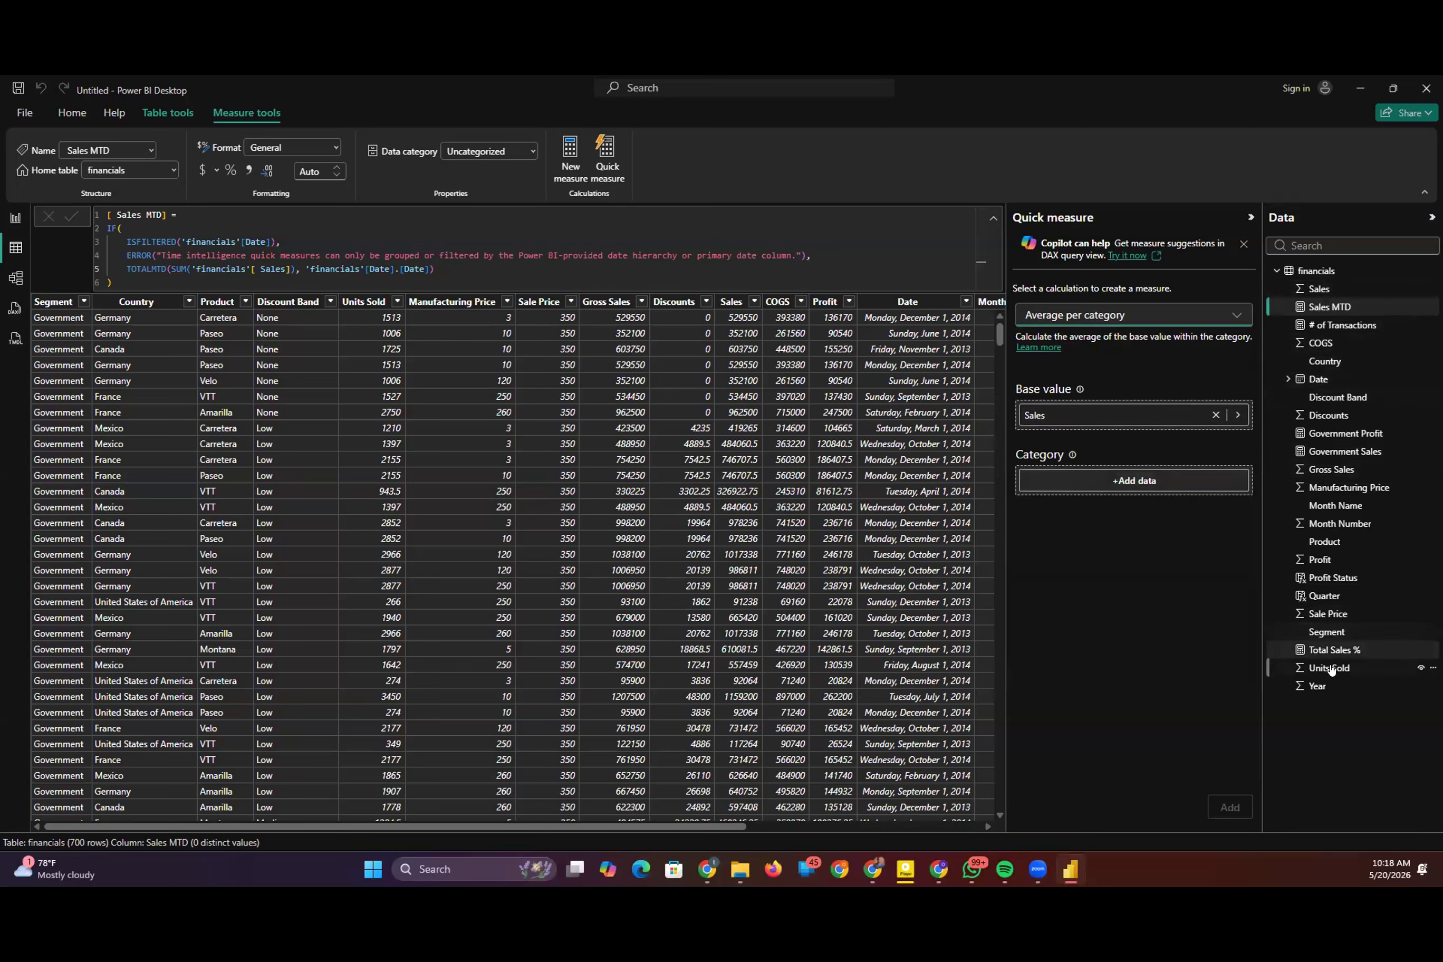
pyautogui.moveTo(1327, 632); pyautogui.dragTo(1134, 480)
pyautogui.click(1230, 807)
# Step: Add a clustered bar chart of Sales average per Segment by Segment on Page 2 and enlarge it
pyautogui.click(15, 218)
pyautogui.click(1205, 257)
pyautogui.moveTo(1368, 306); pyautogui.dragTo(1217, 496)
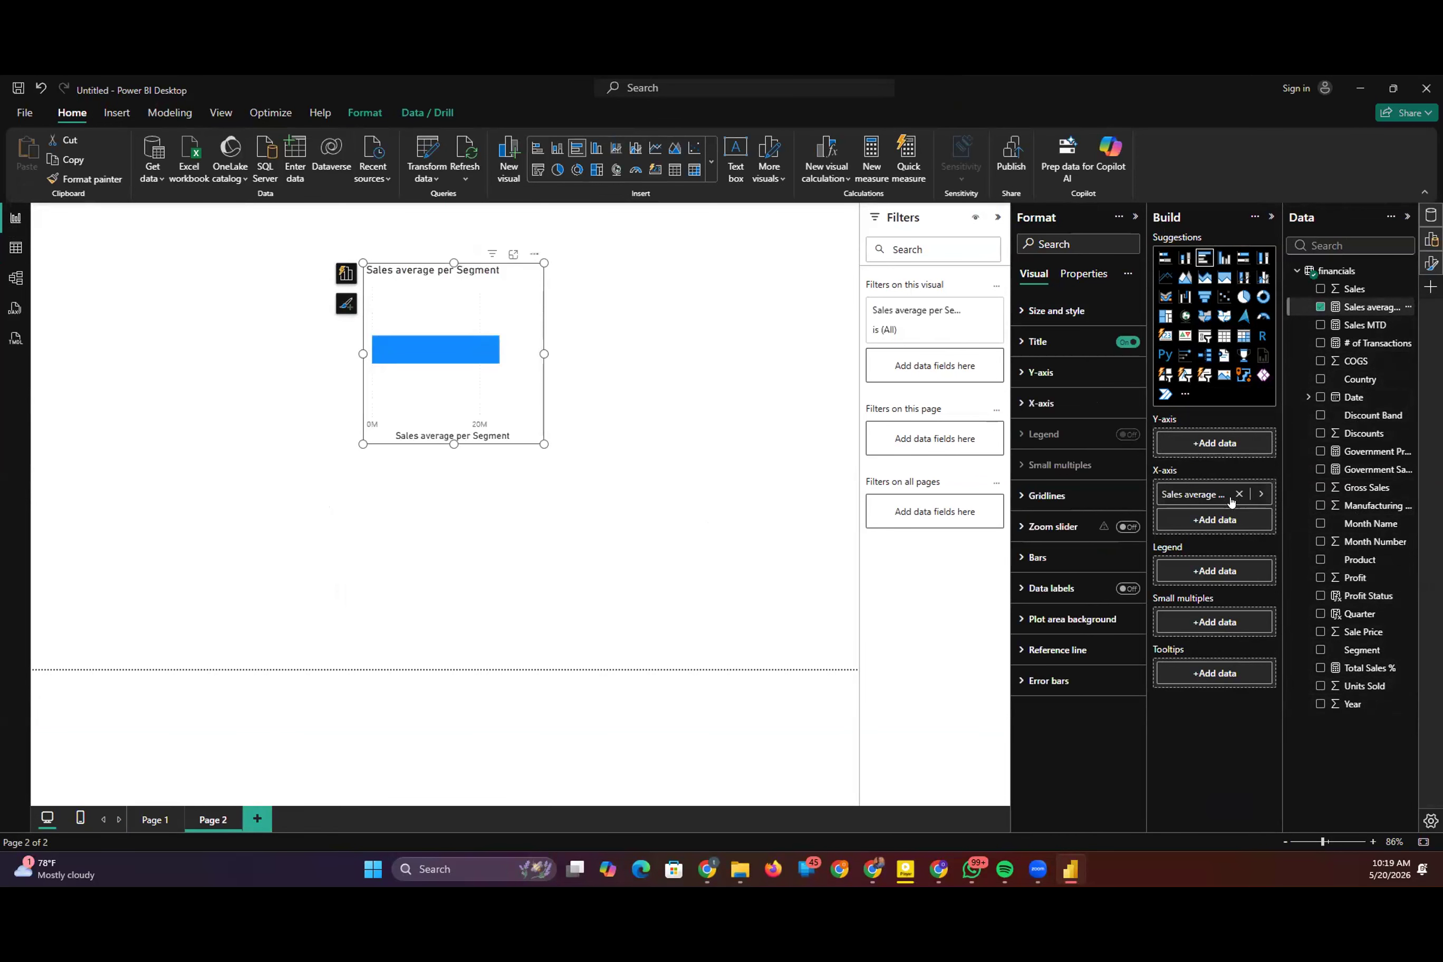
pyautogui.click(1362, 650)
pyautogui.moveTo(544, 443); pyautogui.dragTo(781, 595)
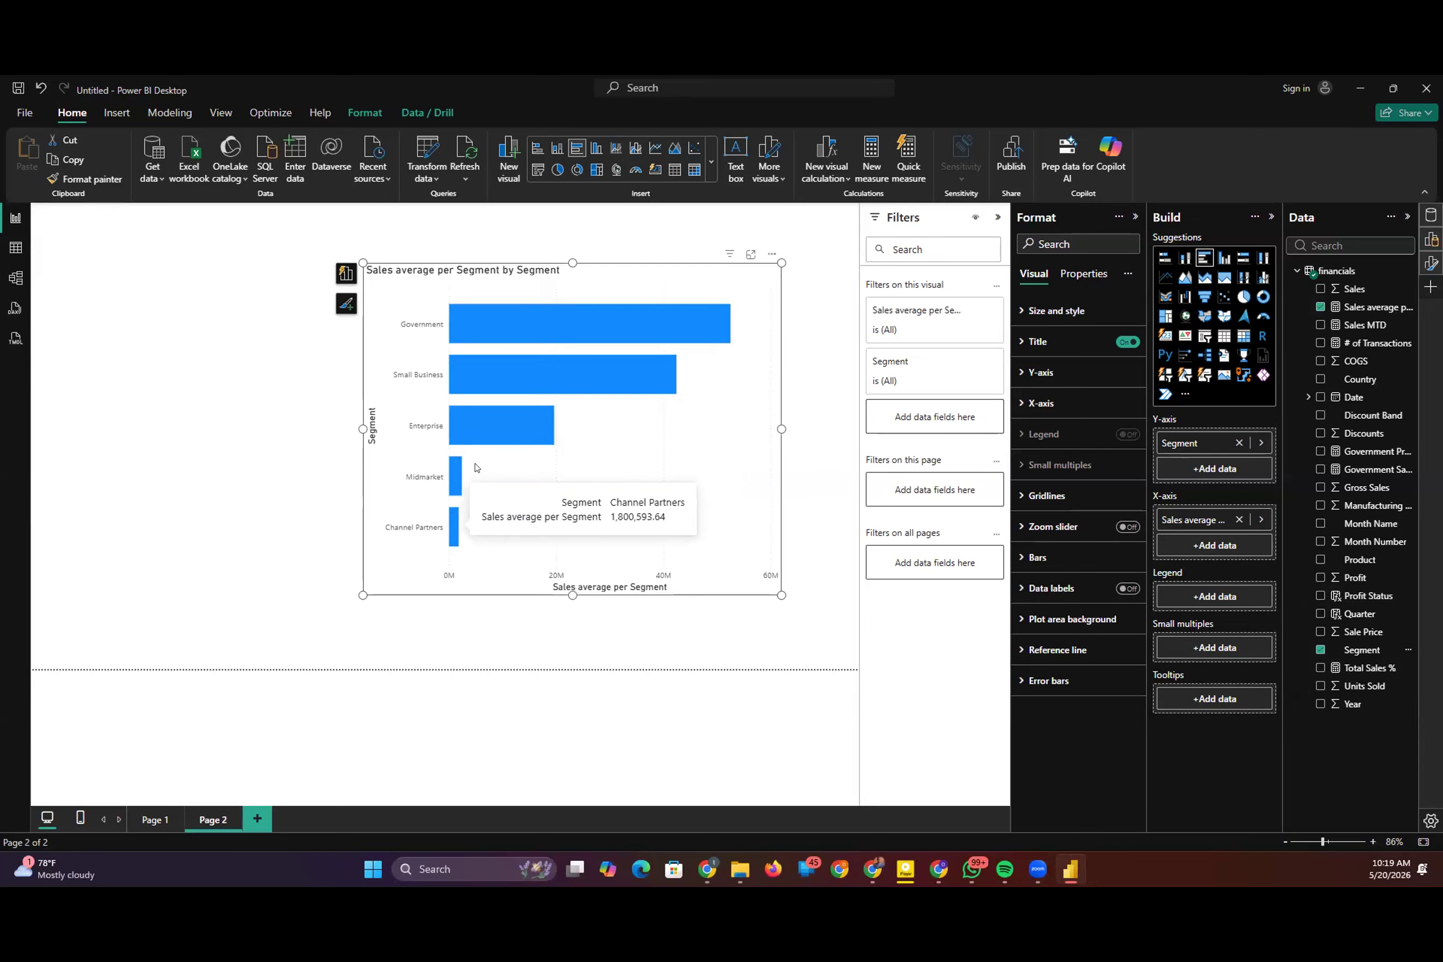
pyautogui.moveTo(532, 376)
pyautogui.moveTo(557, 312)
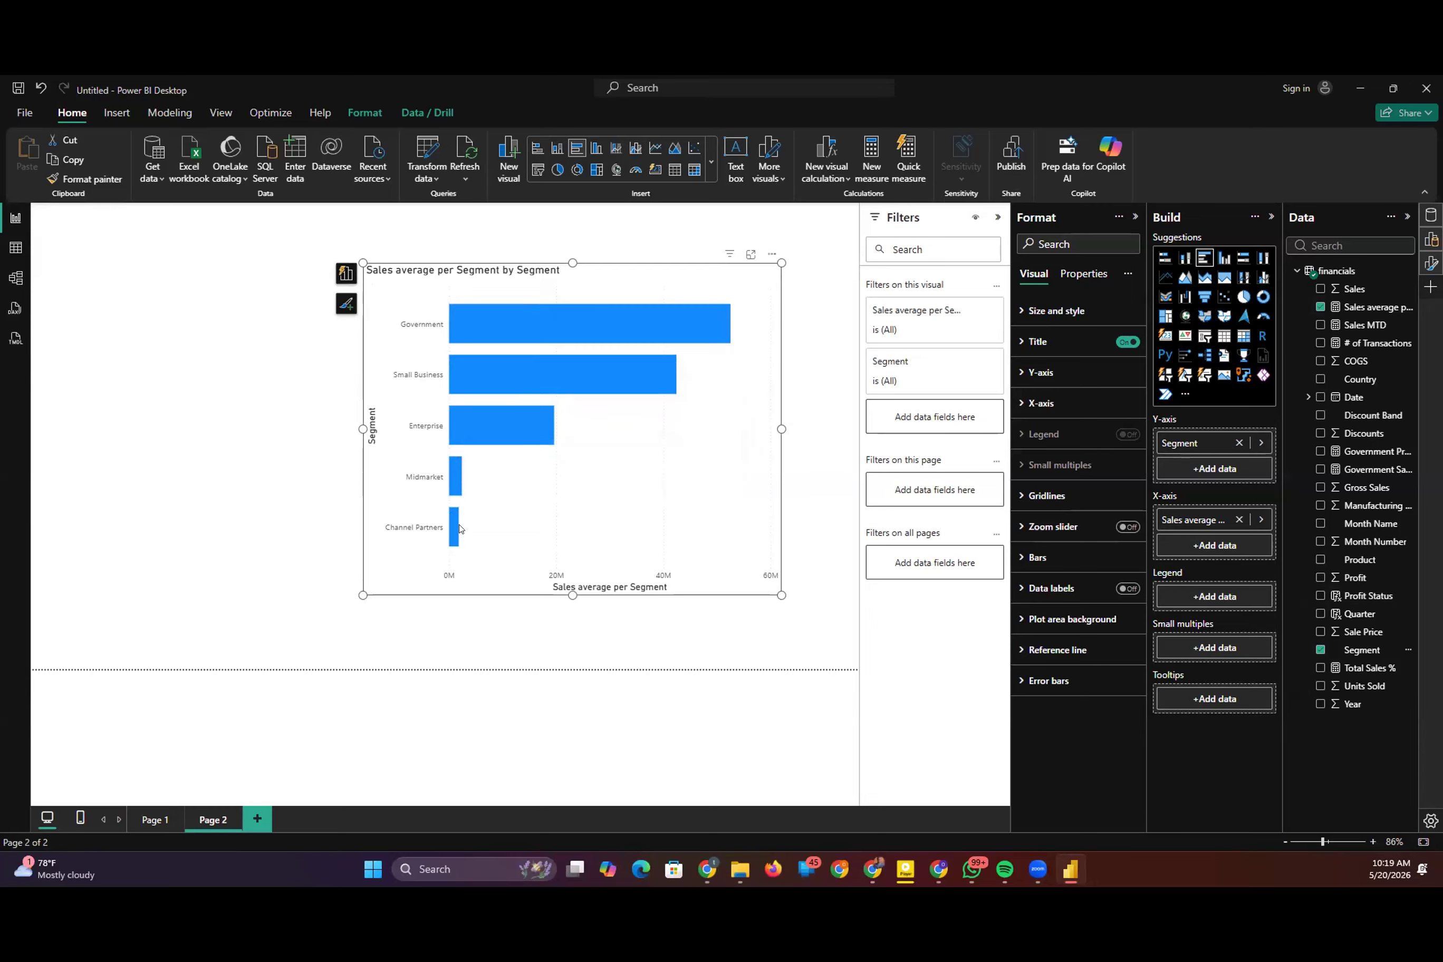
pyautogui.moveTo(506, 435)
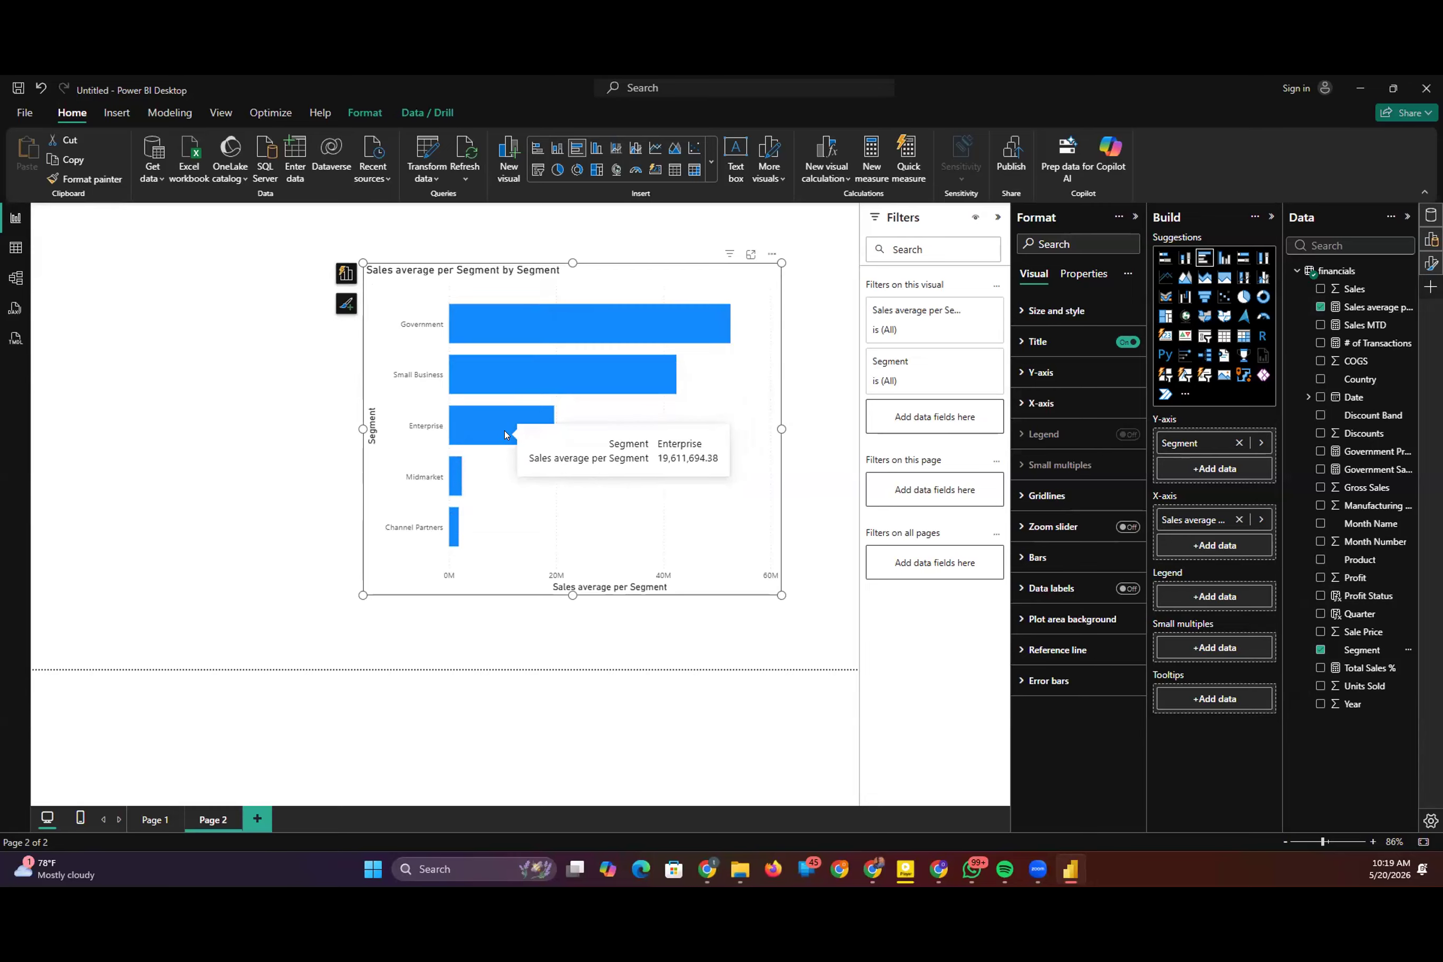
# Step: Convert the bar chart to a card visual, move it, and enlarge it to the full height of the page
pyautogui.click(1166, 341)
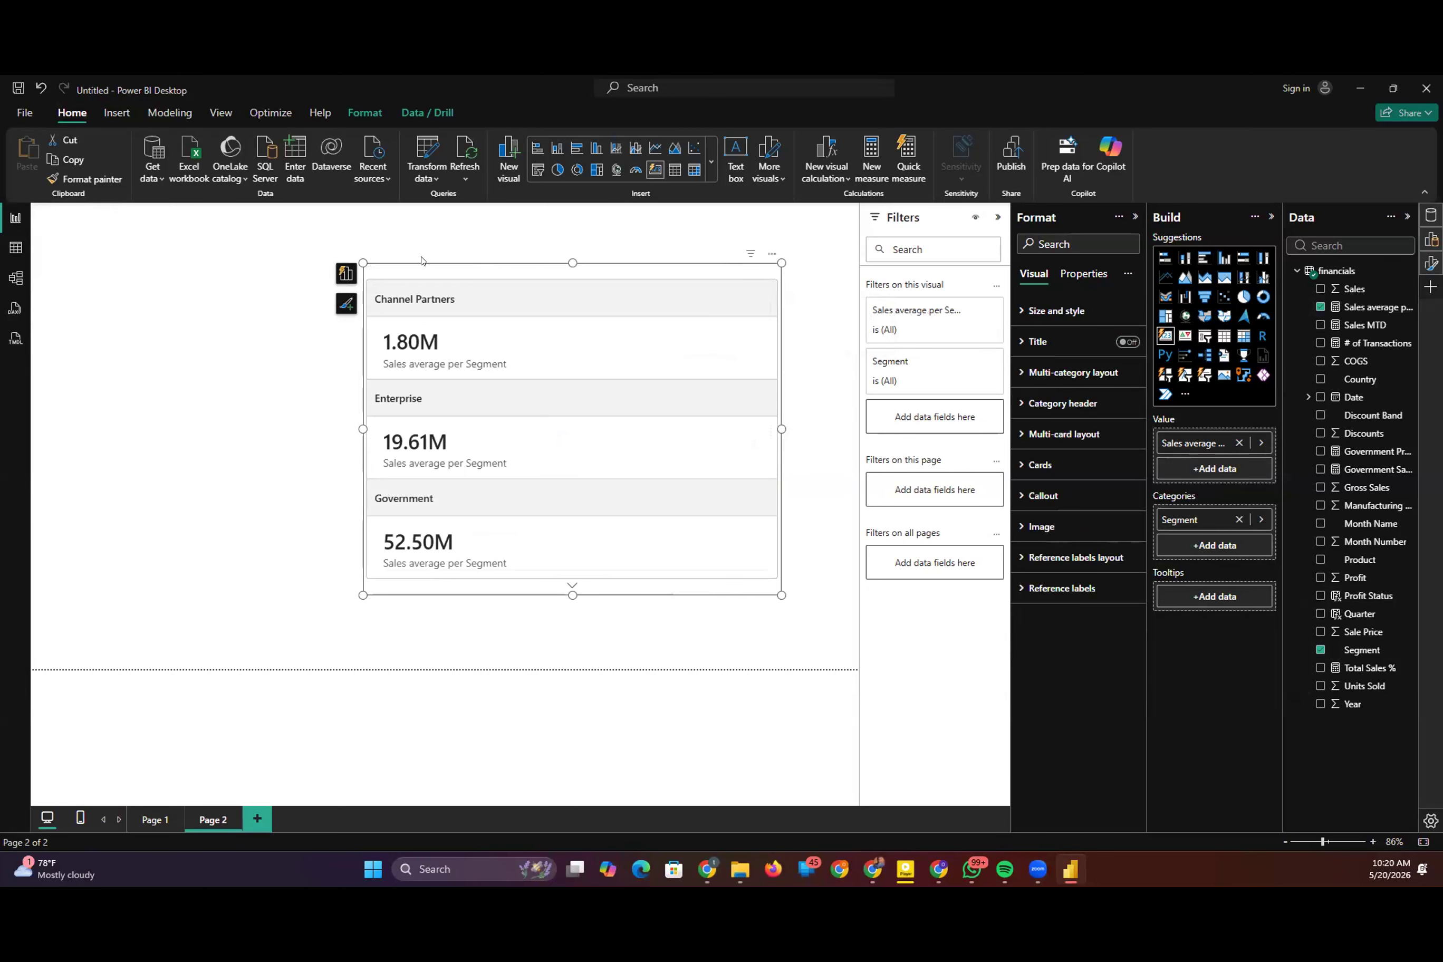
pyautogui.moveTo(505, 302); pyautogui.dragTo(414, 292)
pyautogui.moveTo(482, 585); pyautogui.dragTo(483, 668)
pyautogui.moveTo(482, 253); pyautogui.dragTo(483, 203)
pyautogui.moveTo(691, 436); pyautogui.dragTo(836, 436)
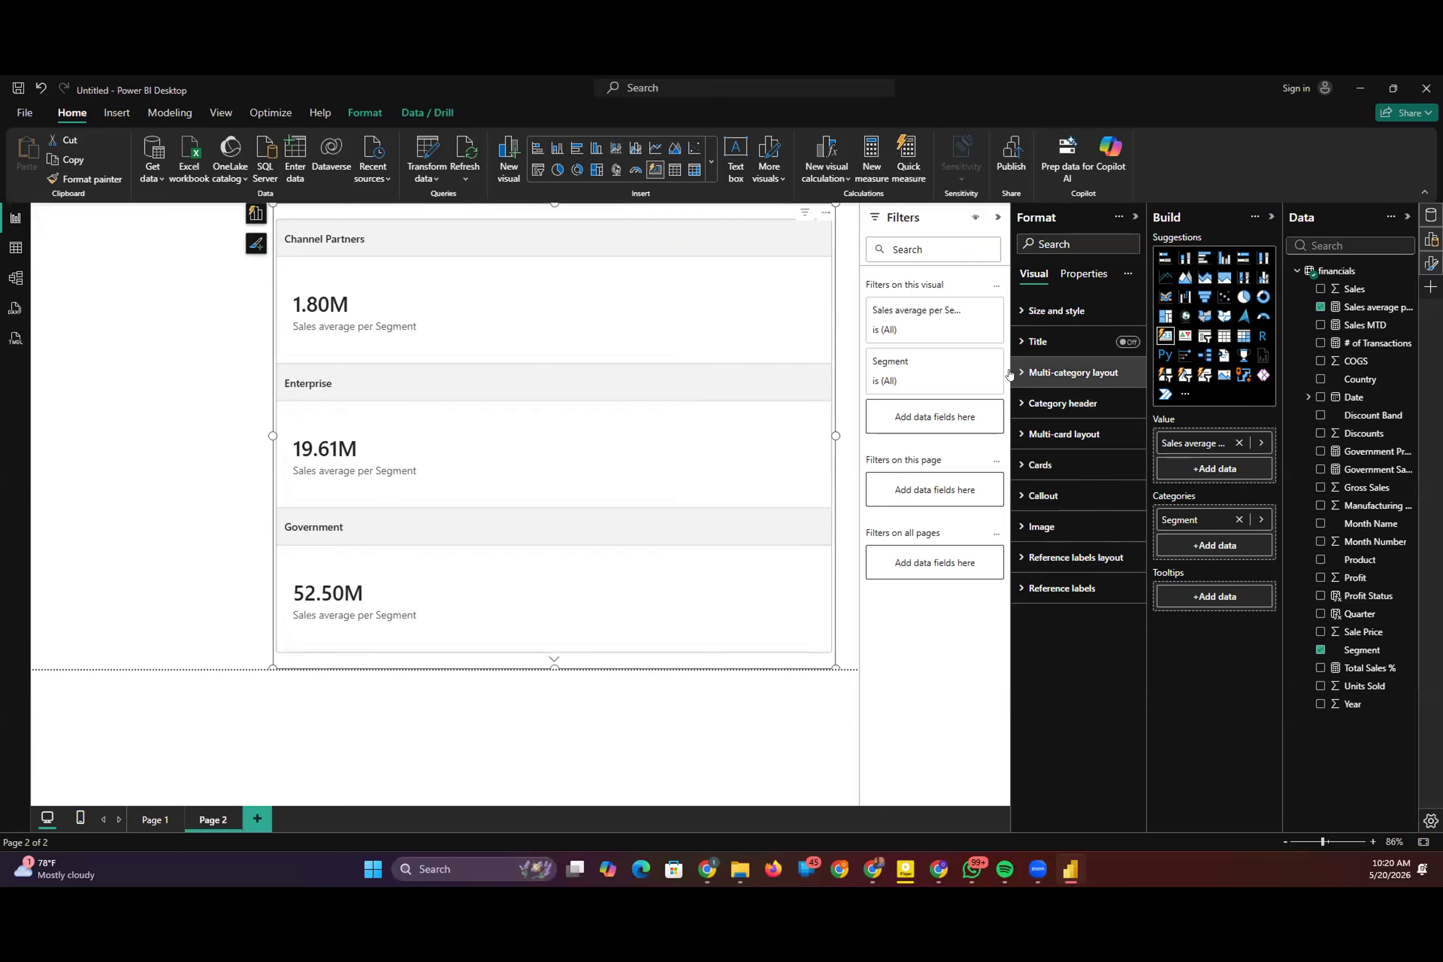
# Step: Set the card's multi-category layout to Tiles style with a Grid arrangement, and widen the visual
pyautogui.click(1025, 381)
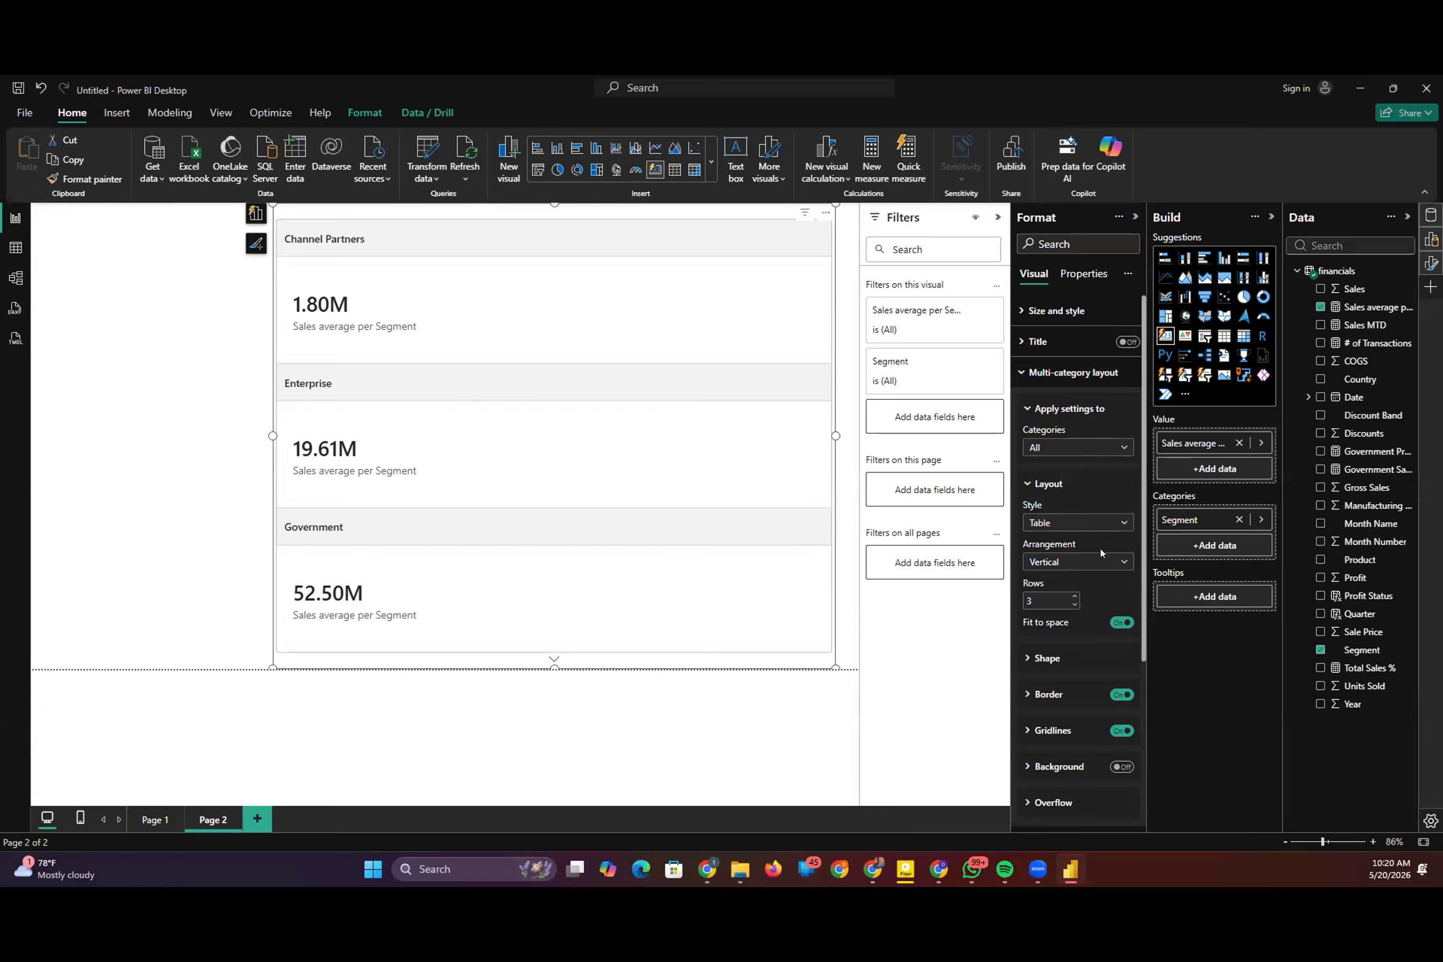
pyautogui.click(1102, 521)
pyautogui.click(1074, 564)
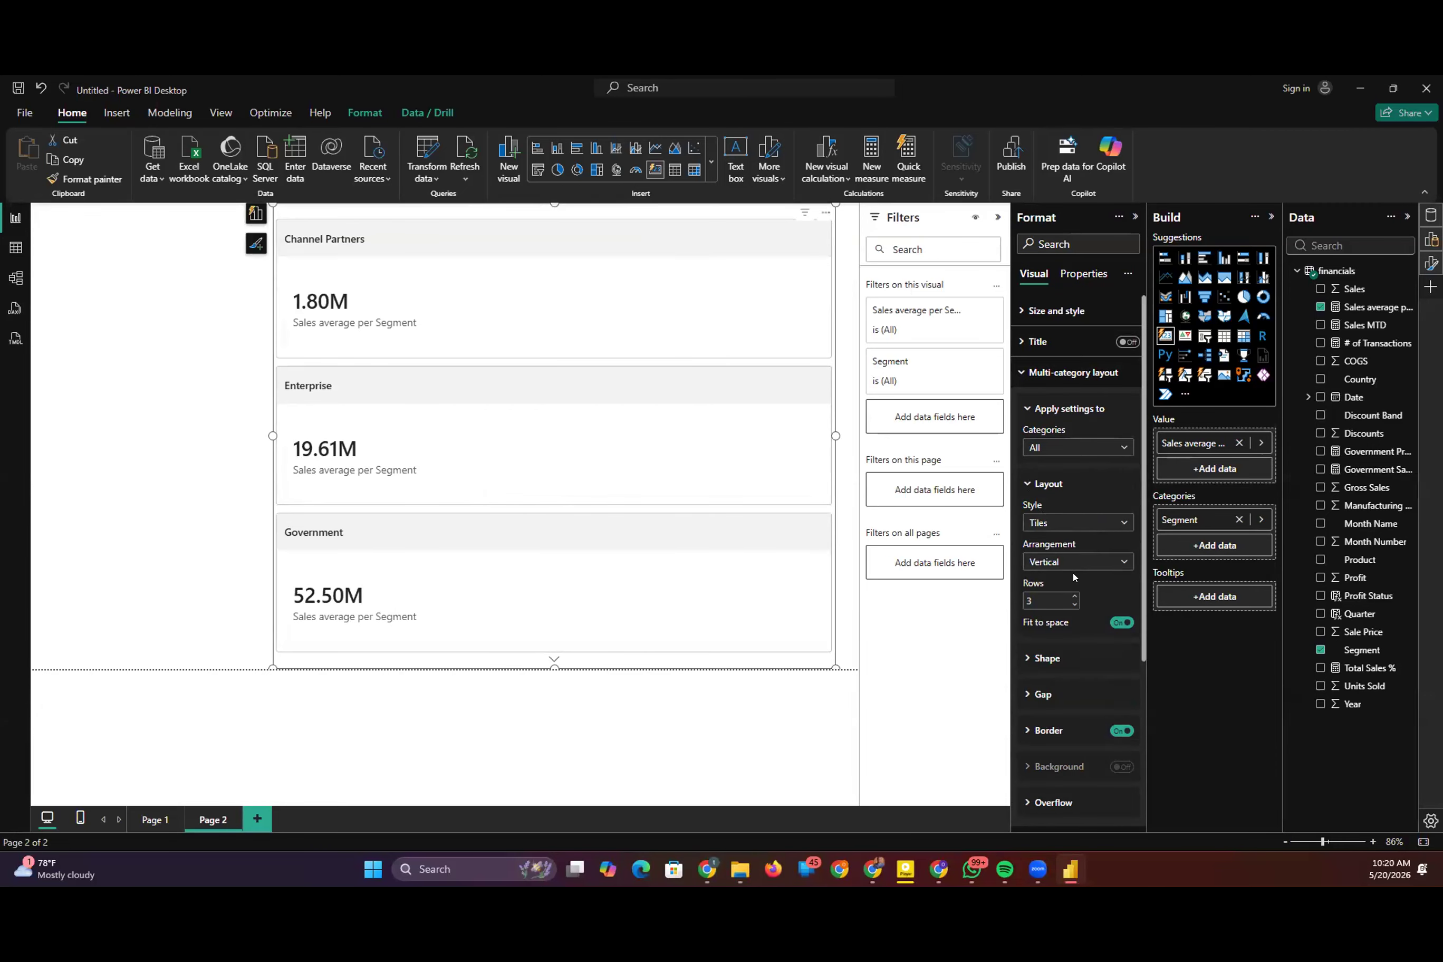
pyautogui.click(1117, 566)
pyautogui.click(1074, 621)
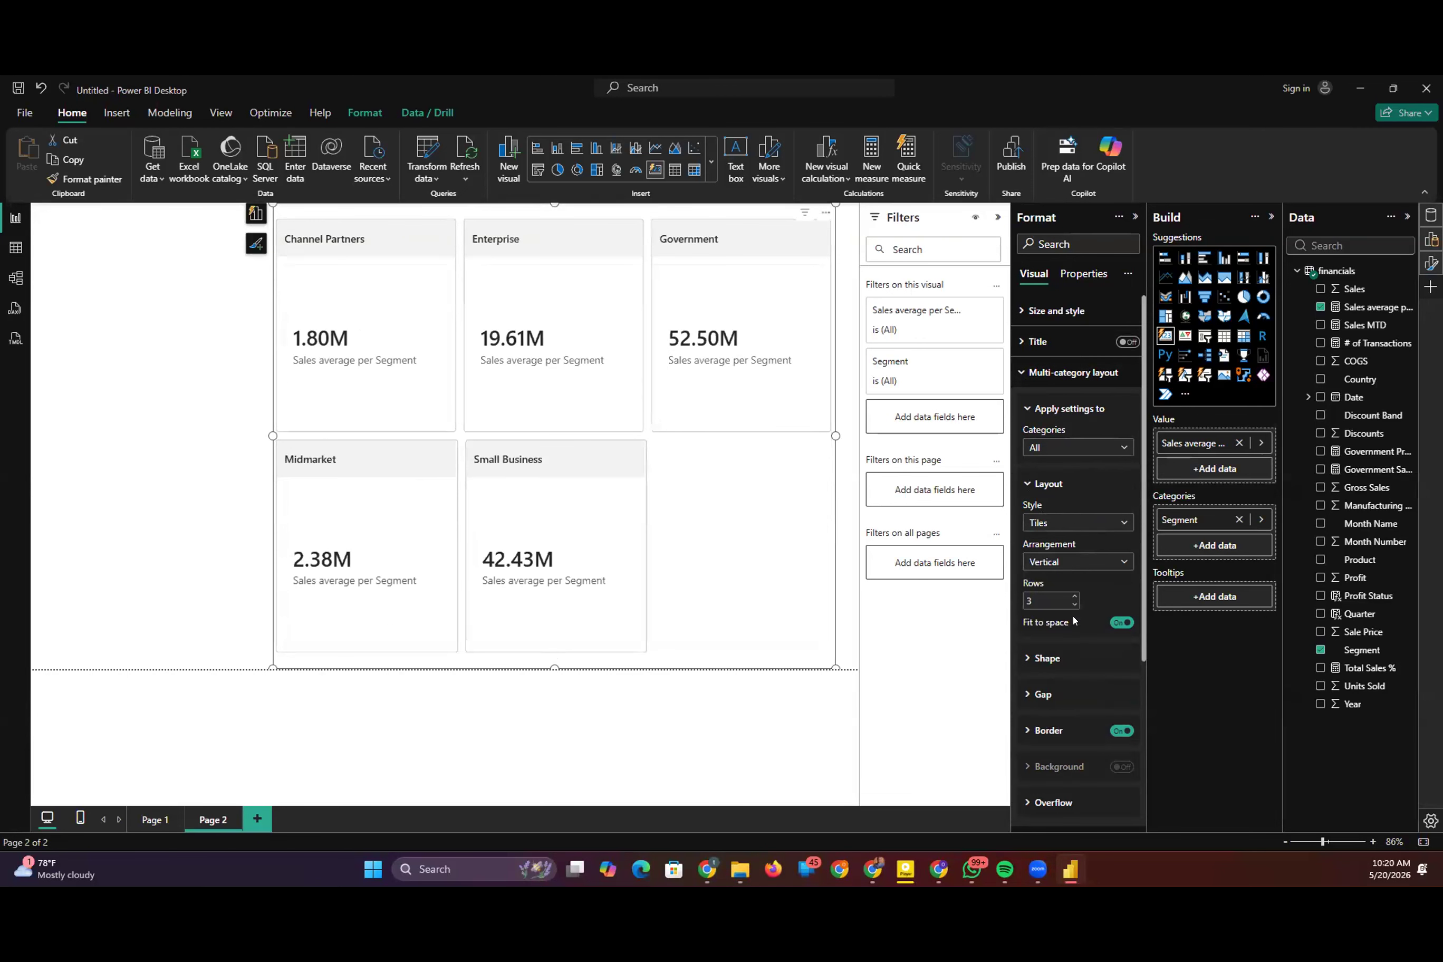
pyautogui.moveTo(273, 436); pyautogui.dragTo(161, 436)
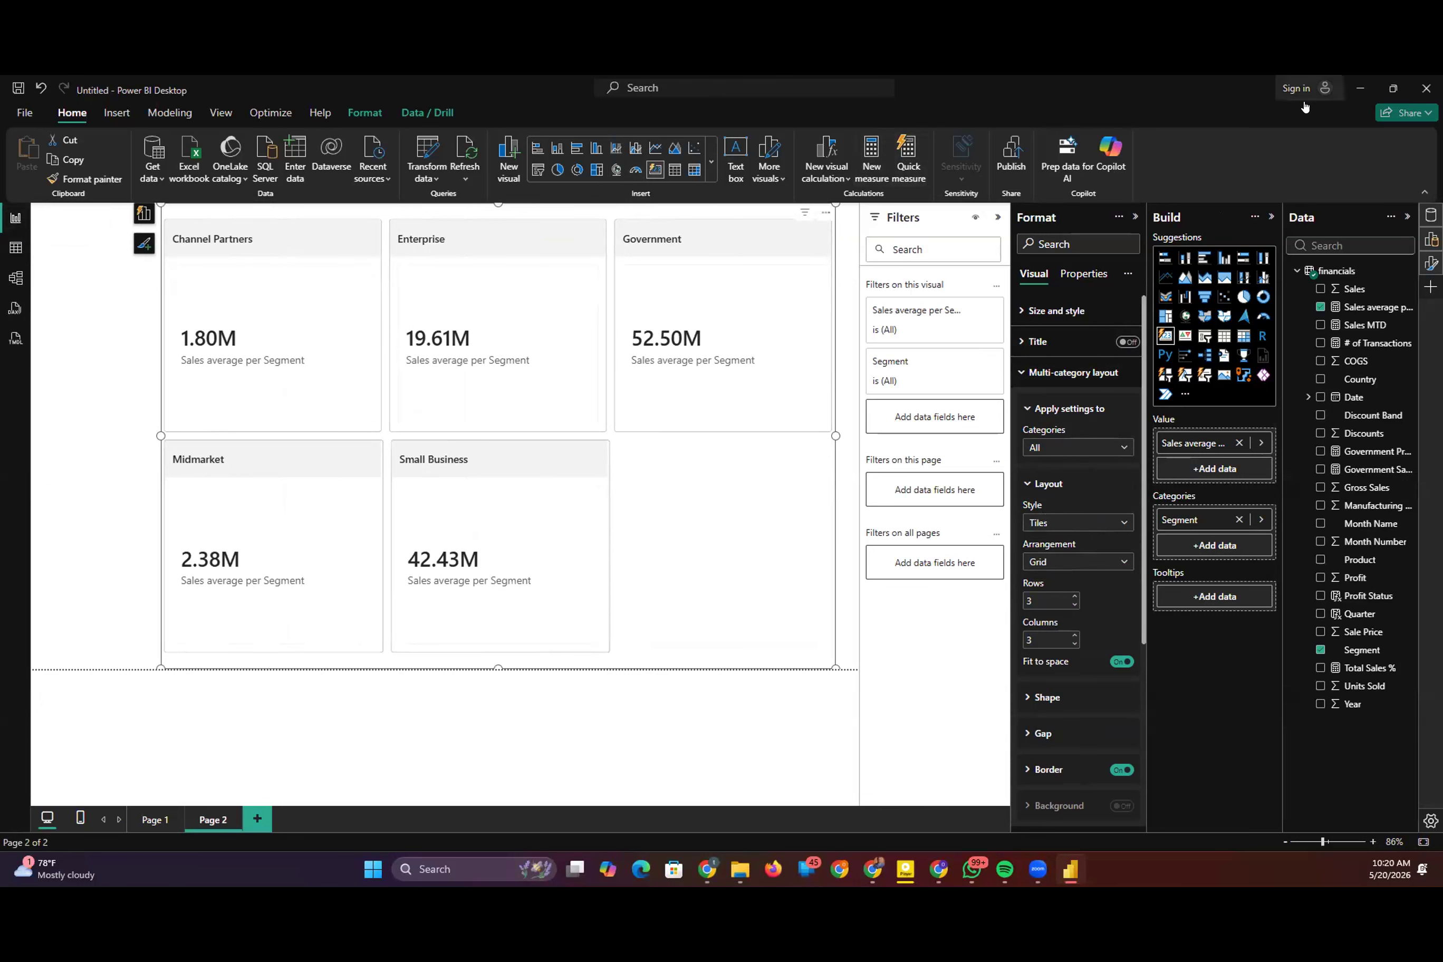
# Step: Switch to the Lecture 28 presentation in Google Slides and show the Quick Measures Overview slide
pyautogui.click(1360, 89)
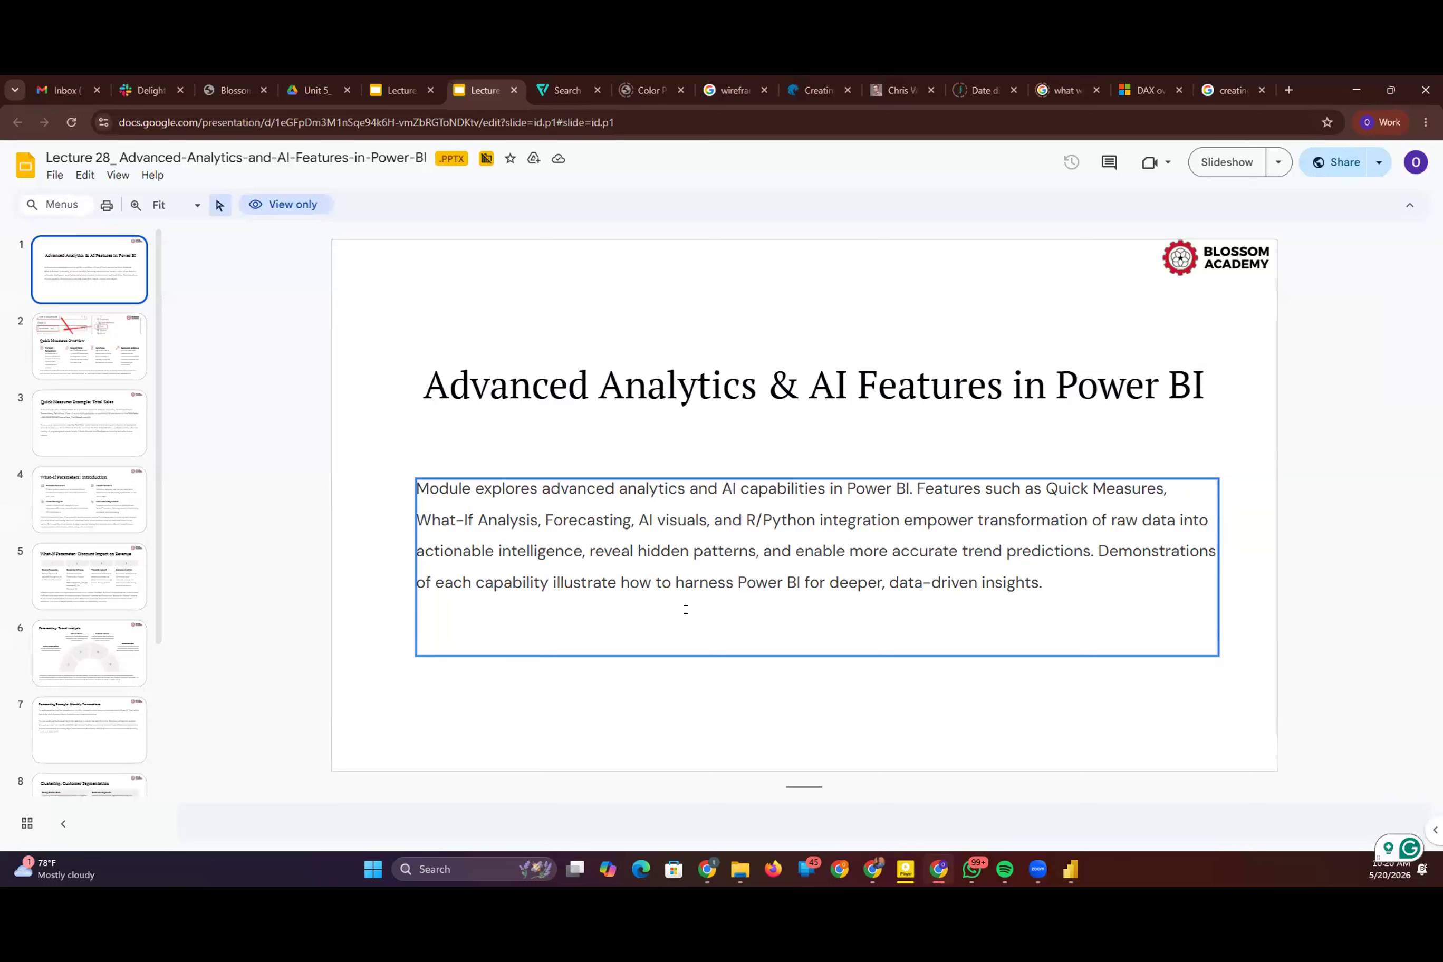
pyautogui.click(368, 369)
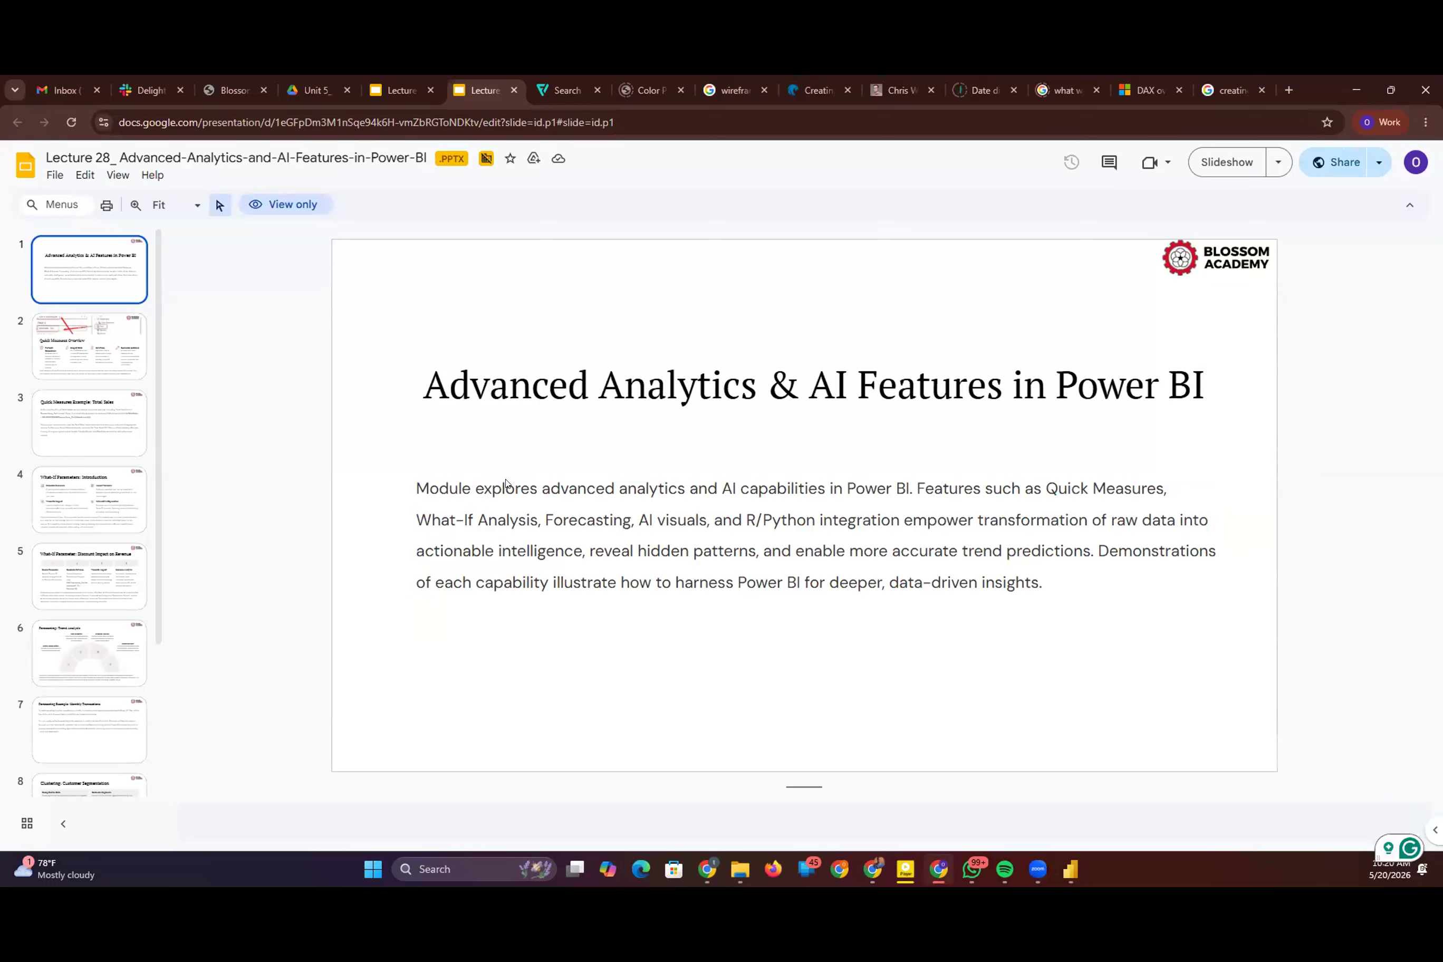
pyautogui.press('Down')
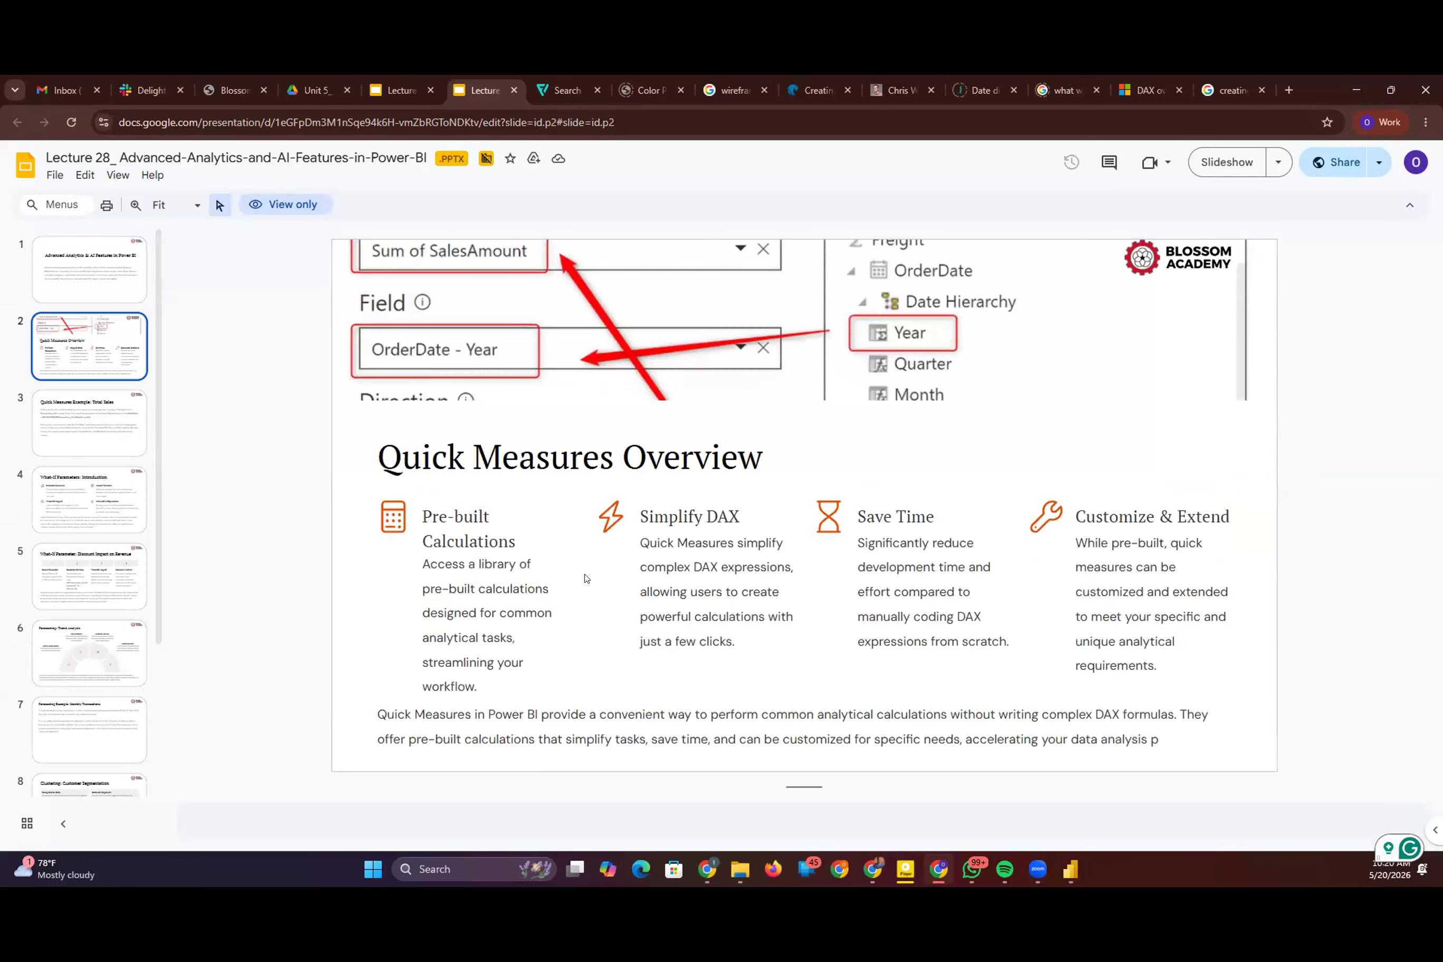
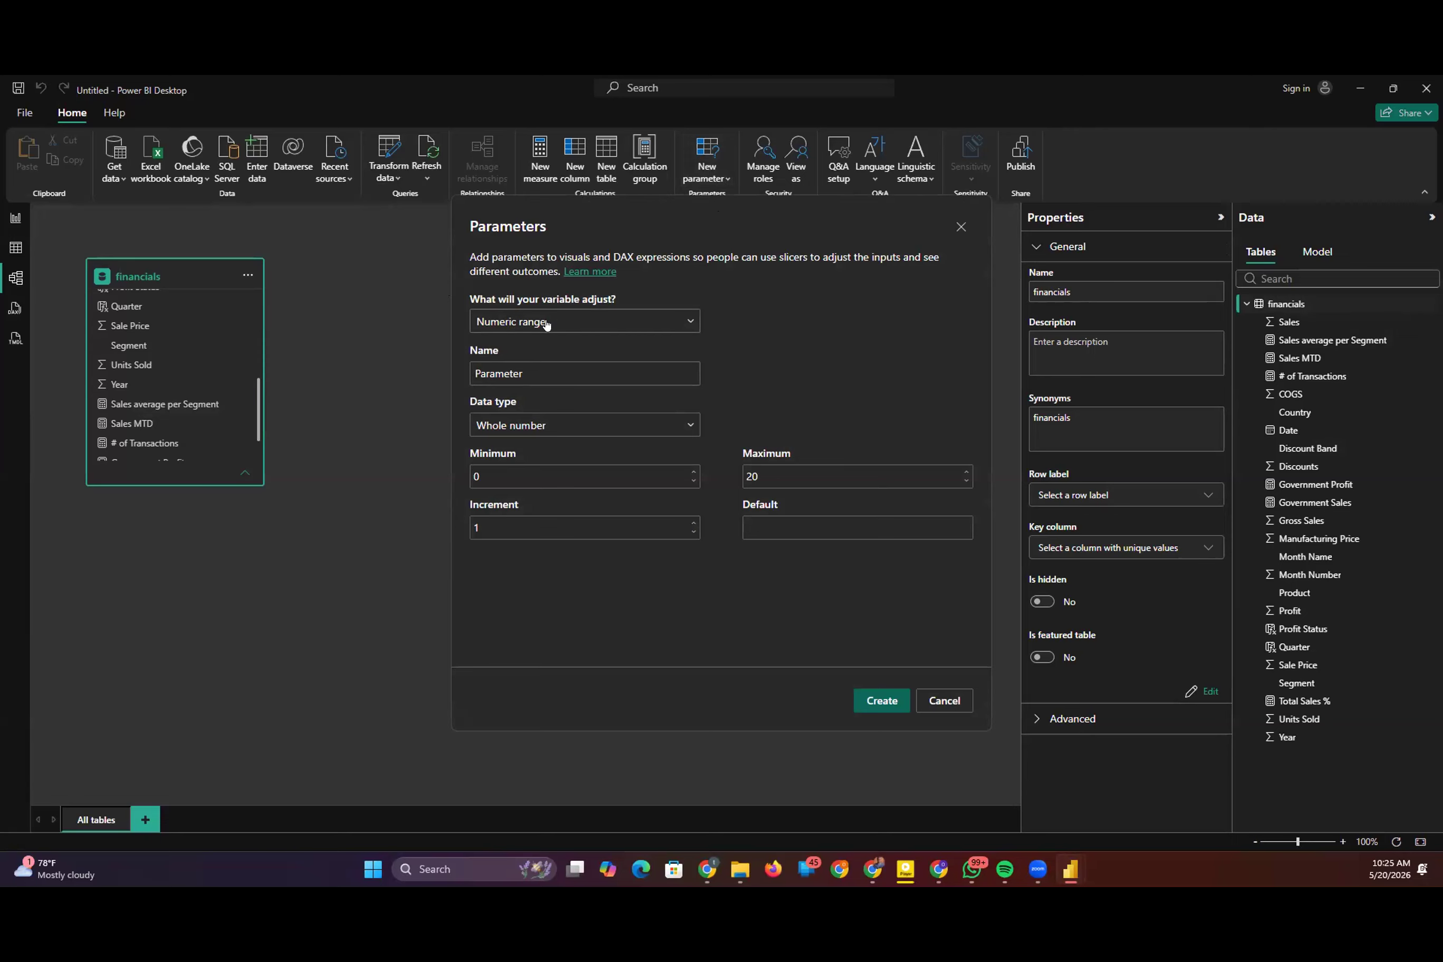
pyautogui.click(634, 322)
pyautogui.click(634, 322)
pyautogui.click(945, 701)
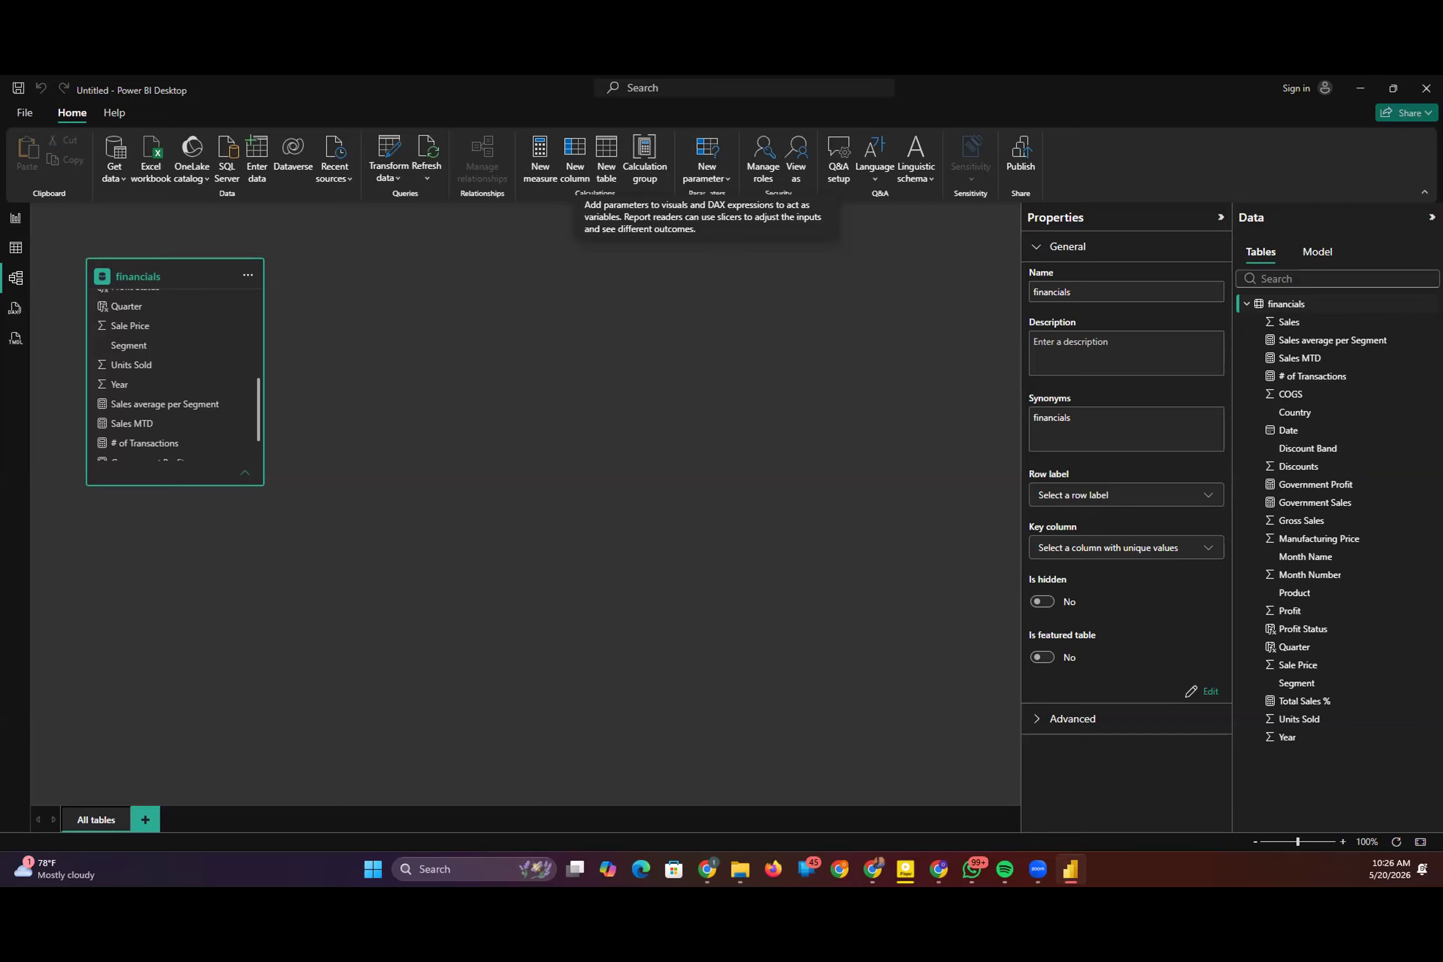
# Step: Start a new numeric range parameter and name it Price Increase %
pyautogui.click(627, 337)
pyautogui.click(724, 169)
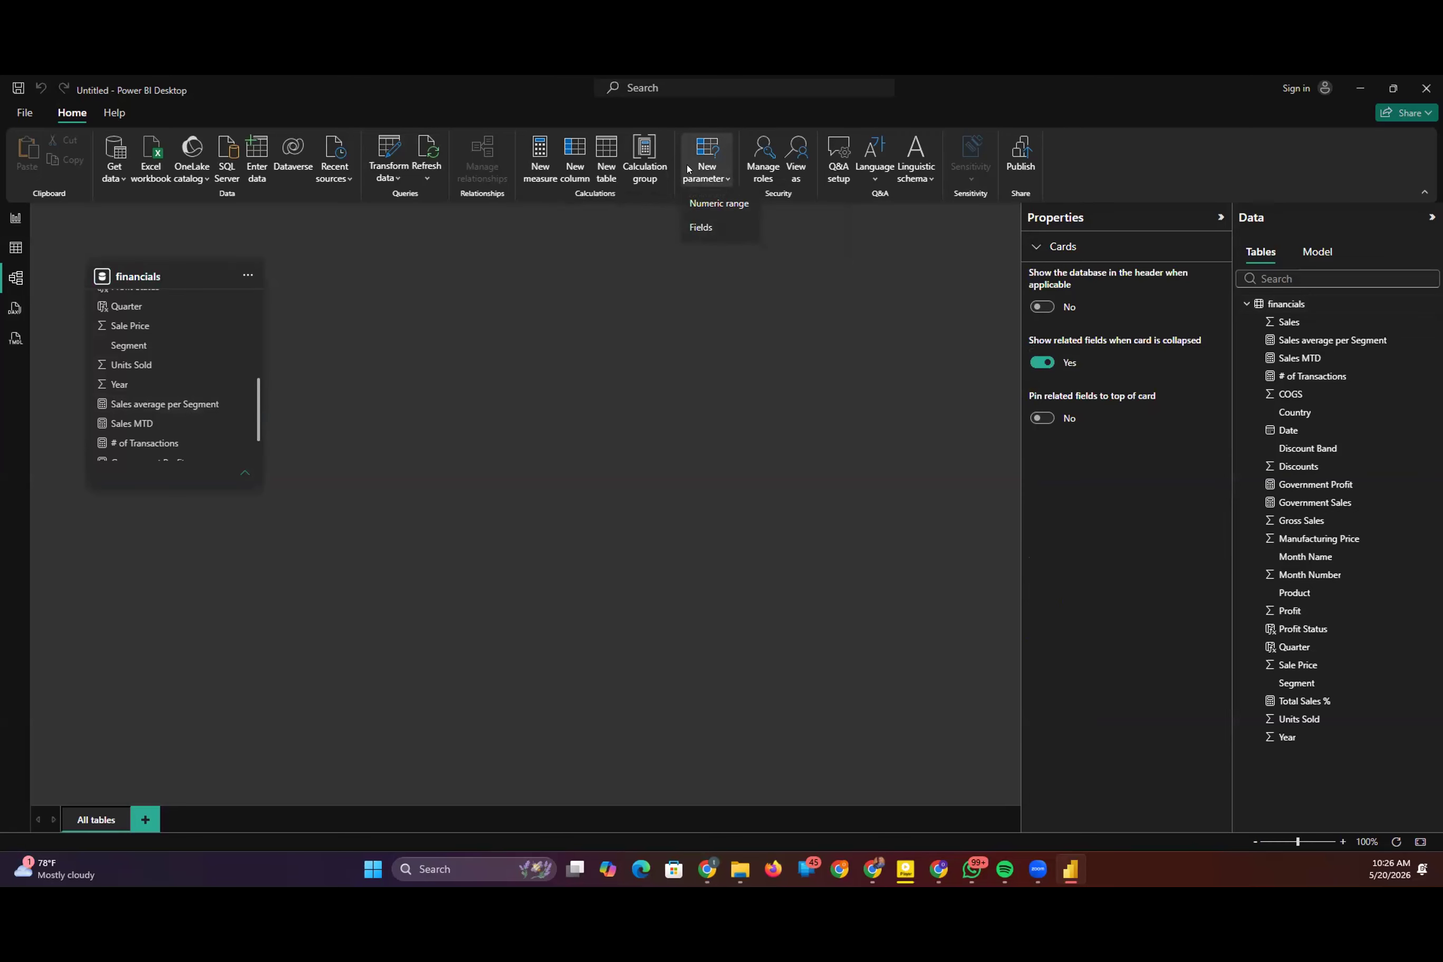
pyautogui.click(703, 210)
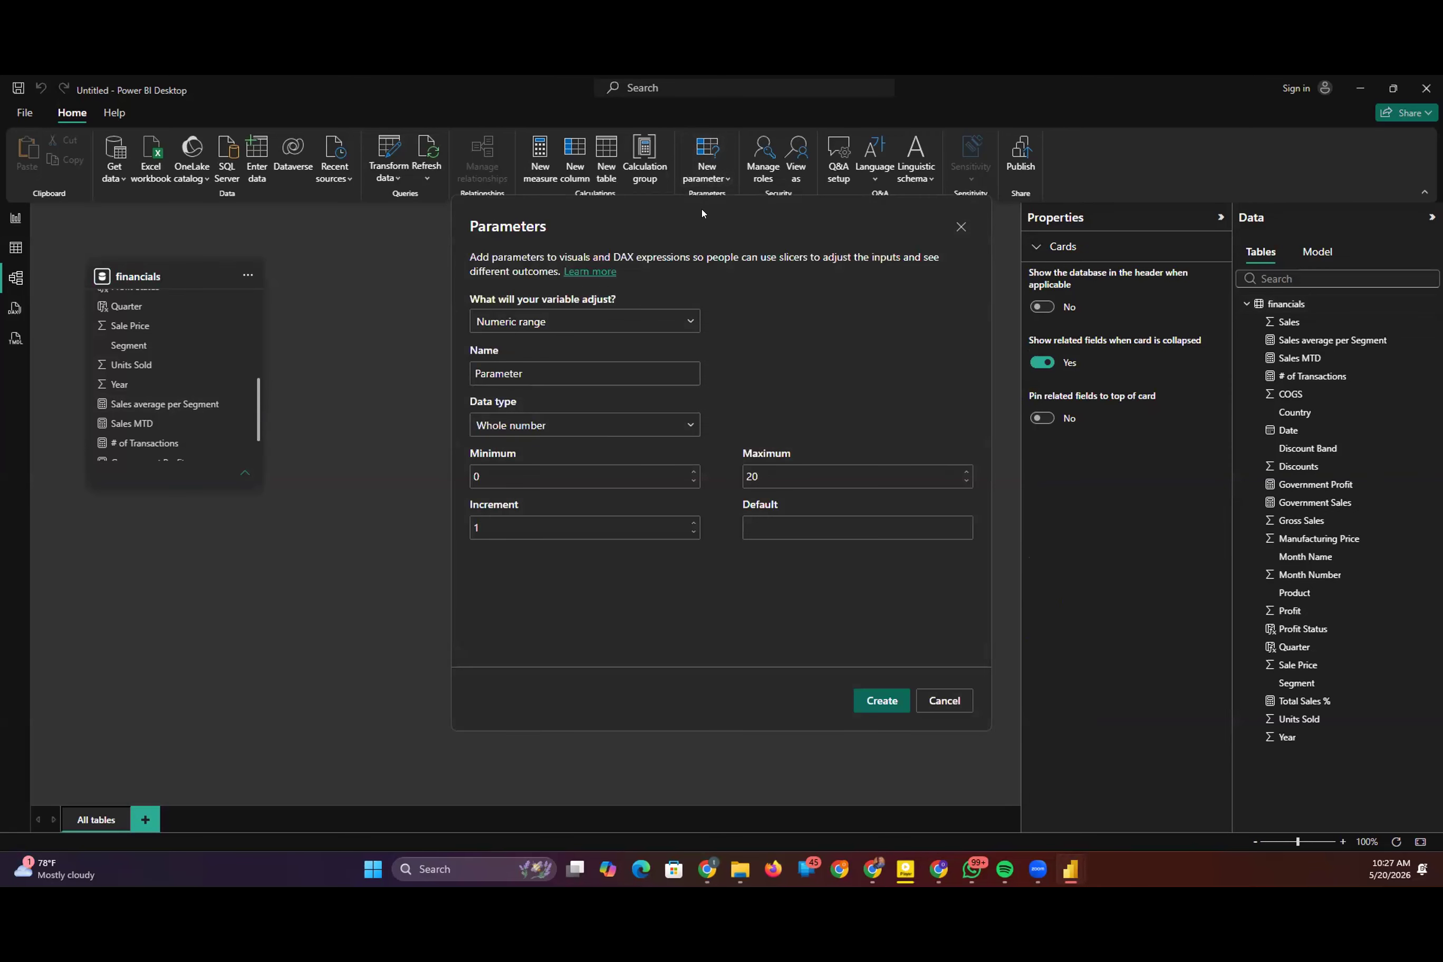
pyautogui.click(581, 428)
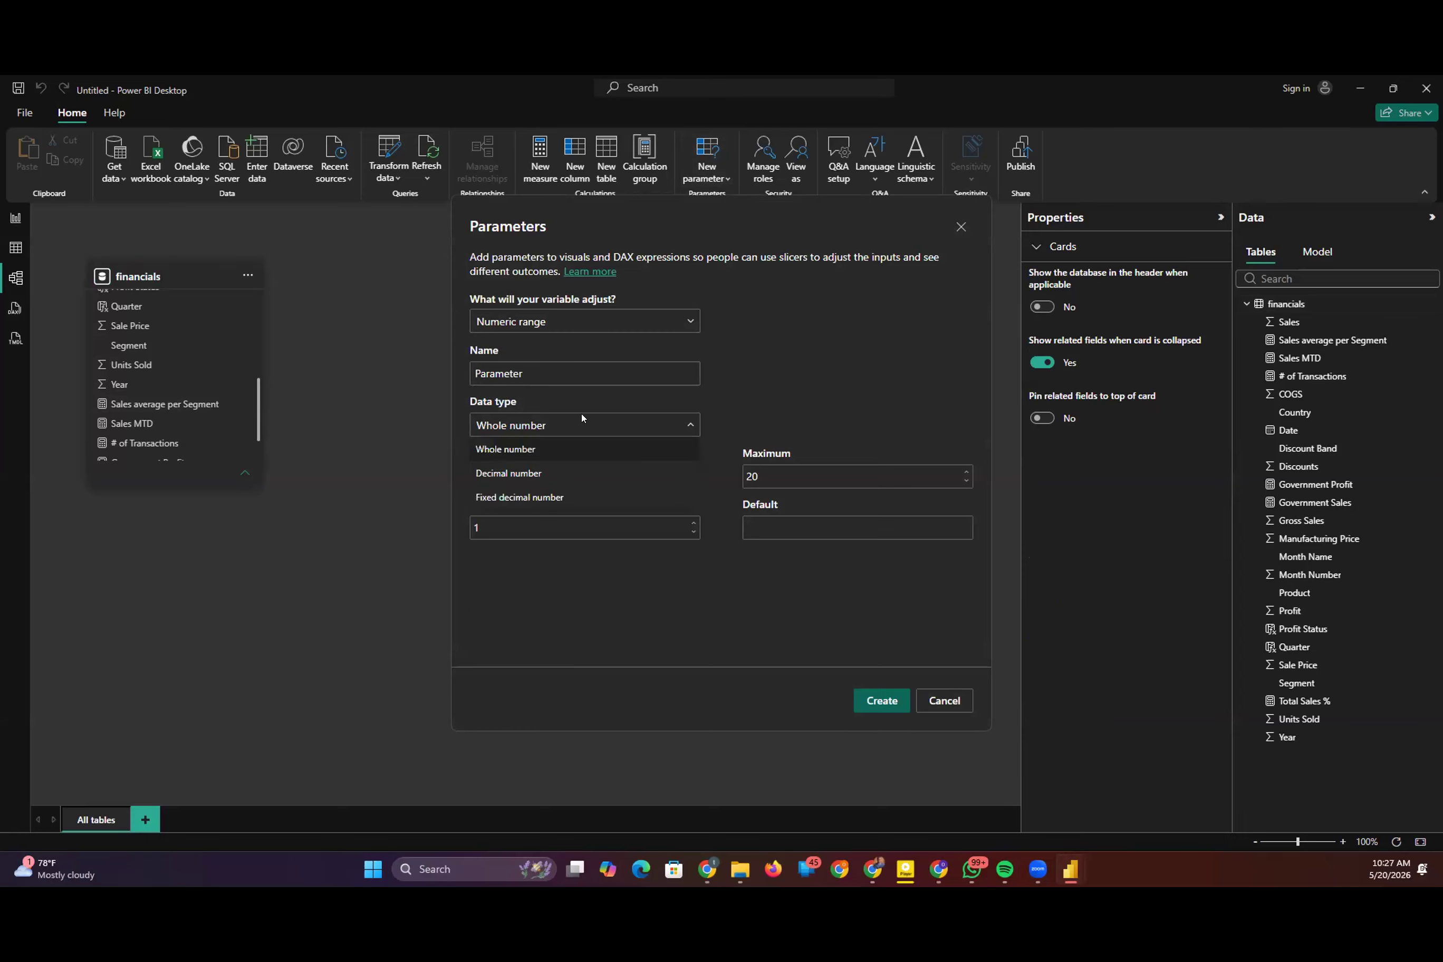
pyautogui.click(584, 370)
pyautogui.click(586, 368)
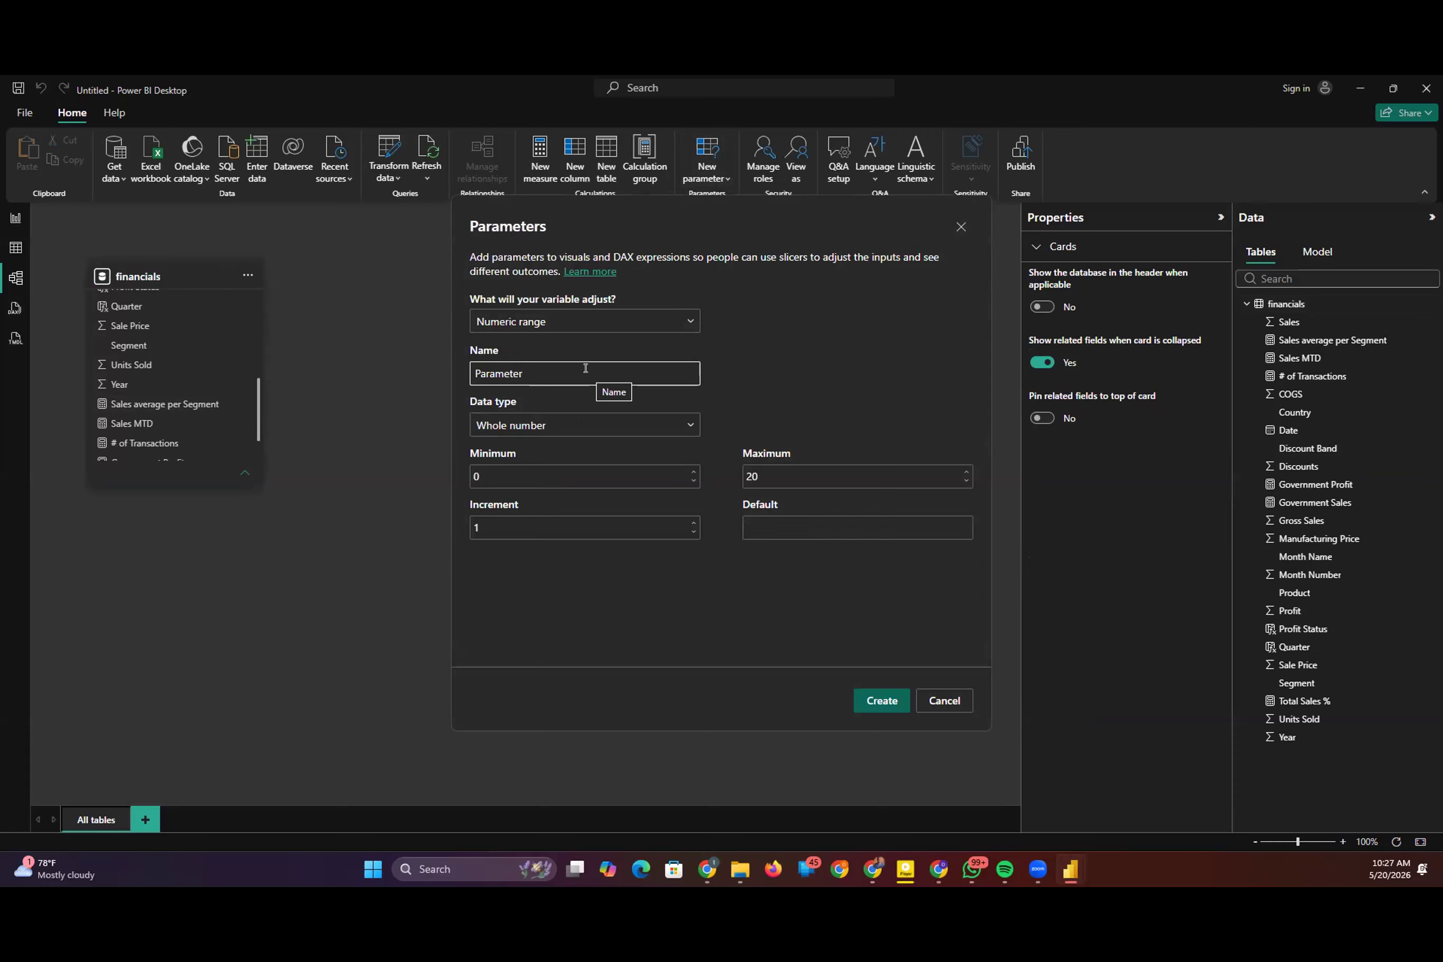
pyautogui.press('BackSpace')
pyautogui.press('BackSpace')
pyautogui.press('BackSpace')
pyautogui.press('BackSpace')
pyautogui.press('BackSpace')
pyautogui.press('BackSpace')
pyautogui.press('BackSpace')
pyautogui.press('BackSpace')
pyautogui.write('rice Increase %')
# Step: Set the parameter's maximum to 50 and create it
pyautogui.click(929, 471)
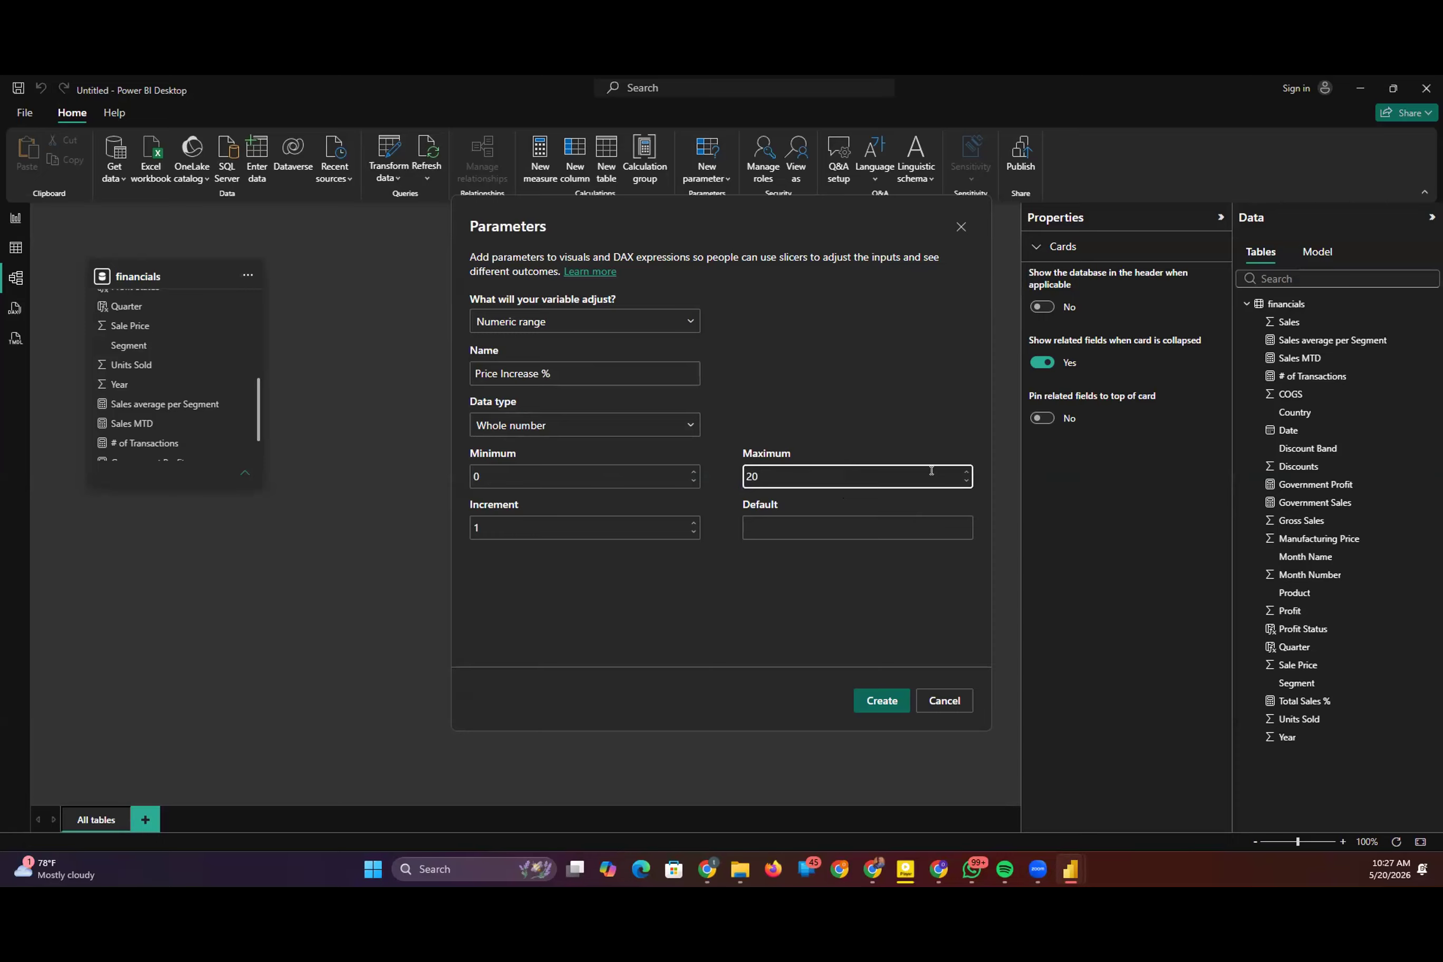
pyautogui.press('BackSpace')
pyautogui.press('BackSpace')
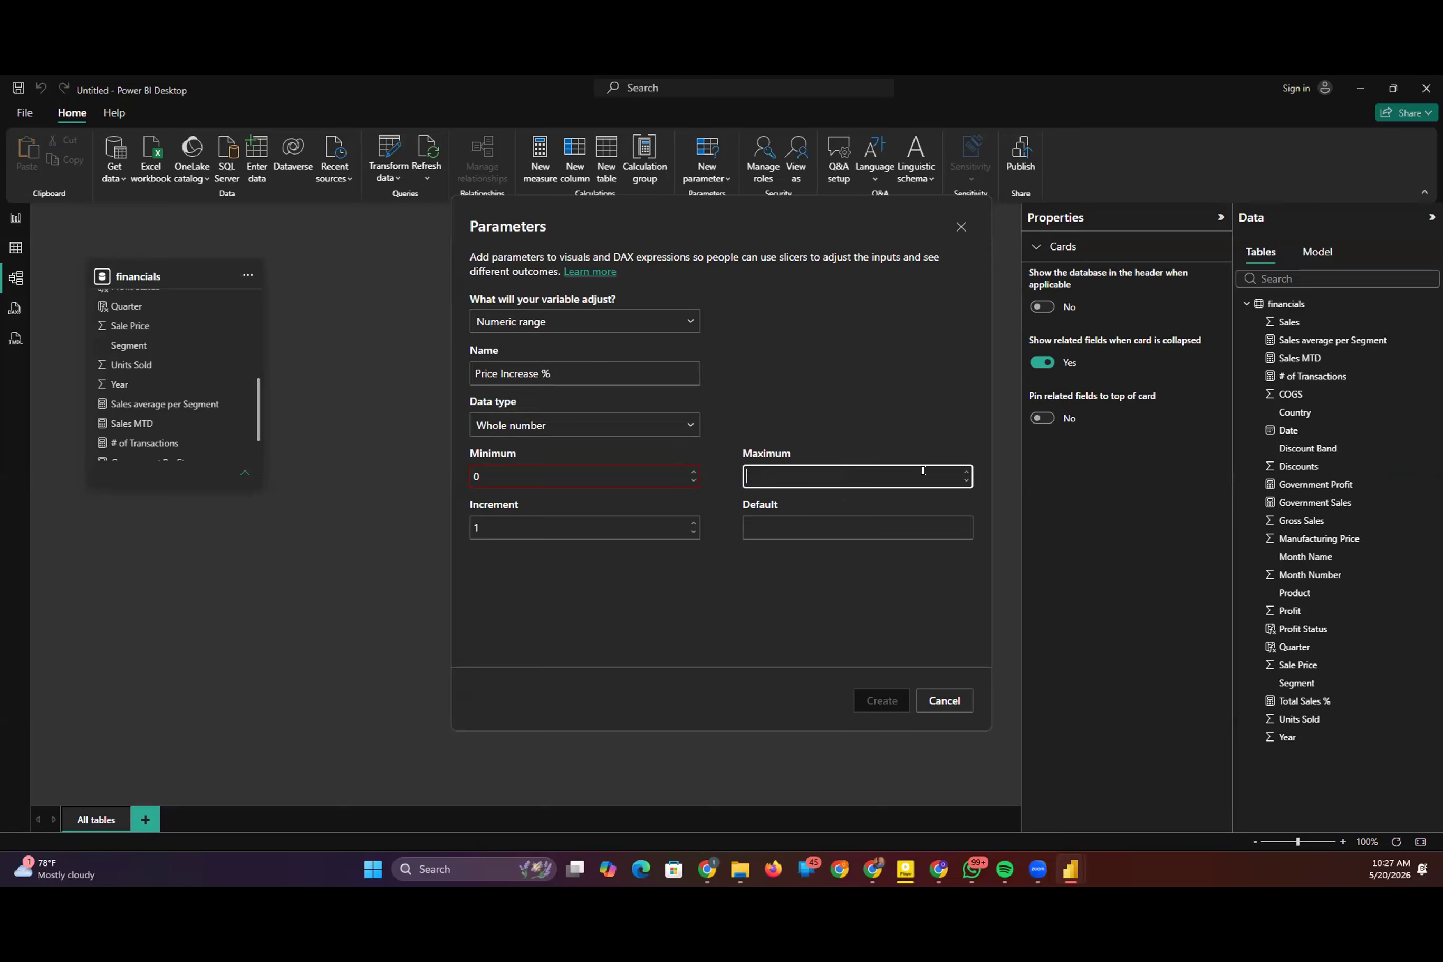
pyautogui.write('50')
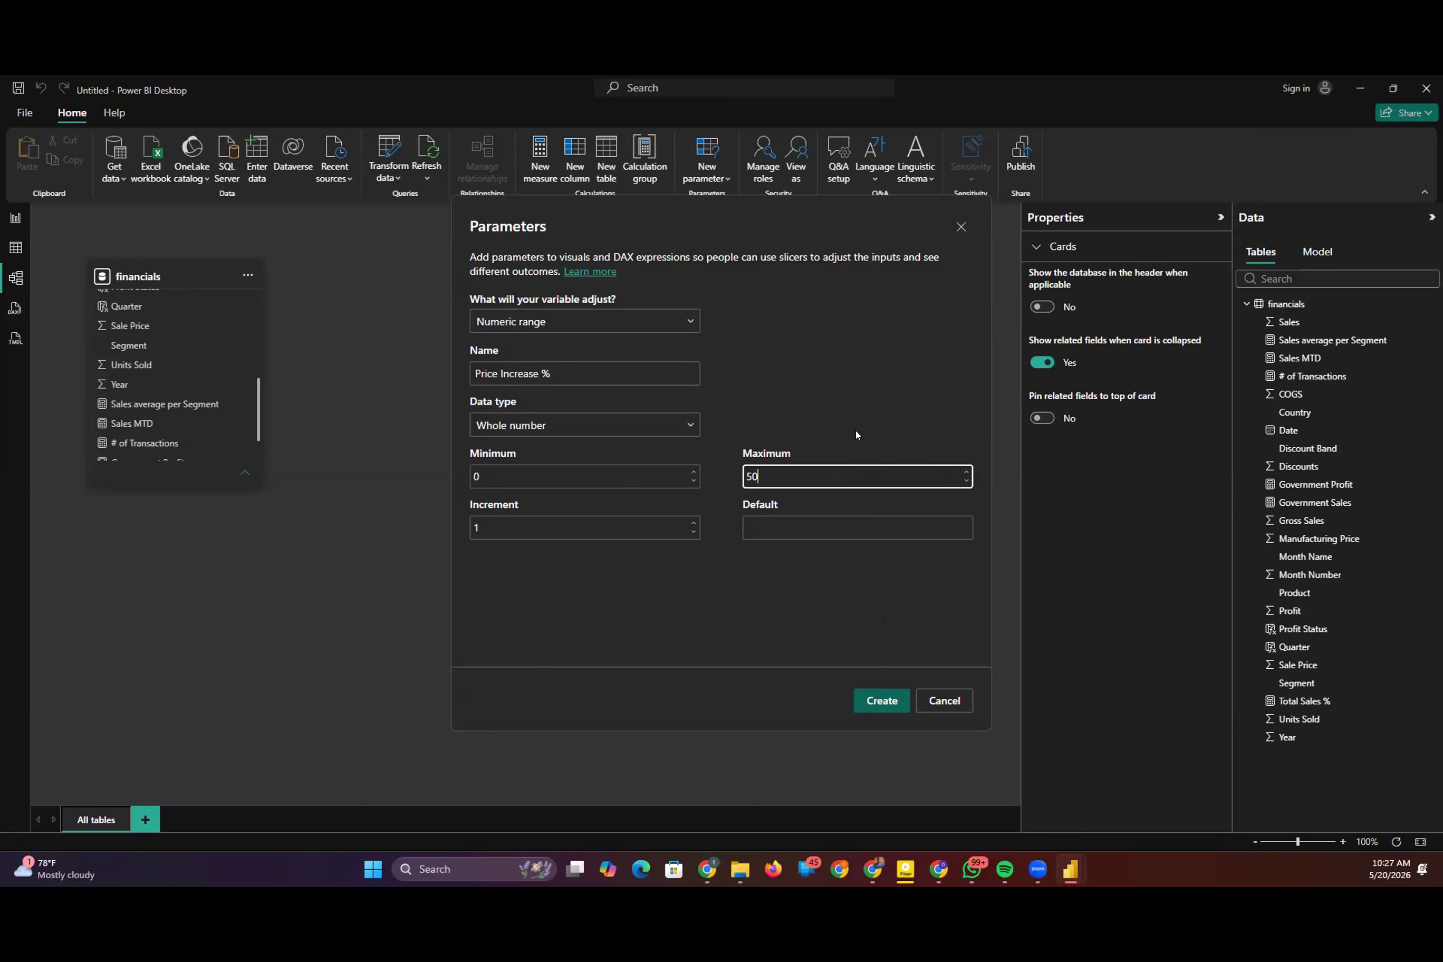
pyautogui.click(874, 700)
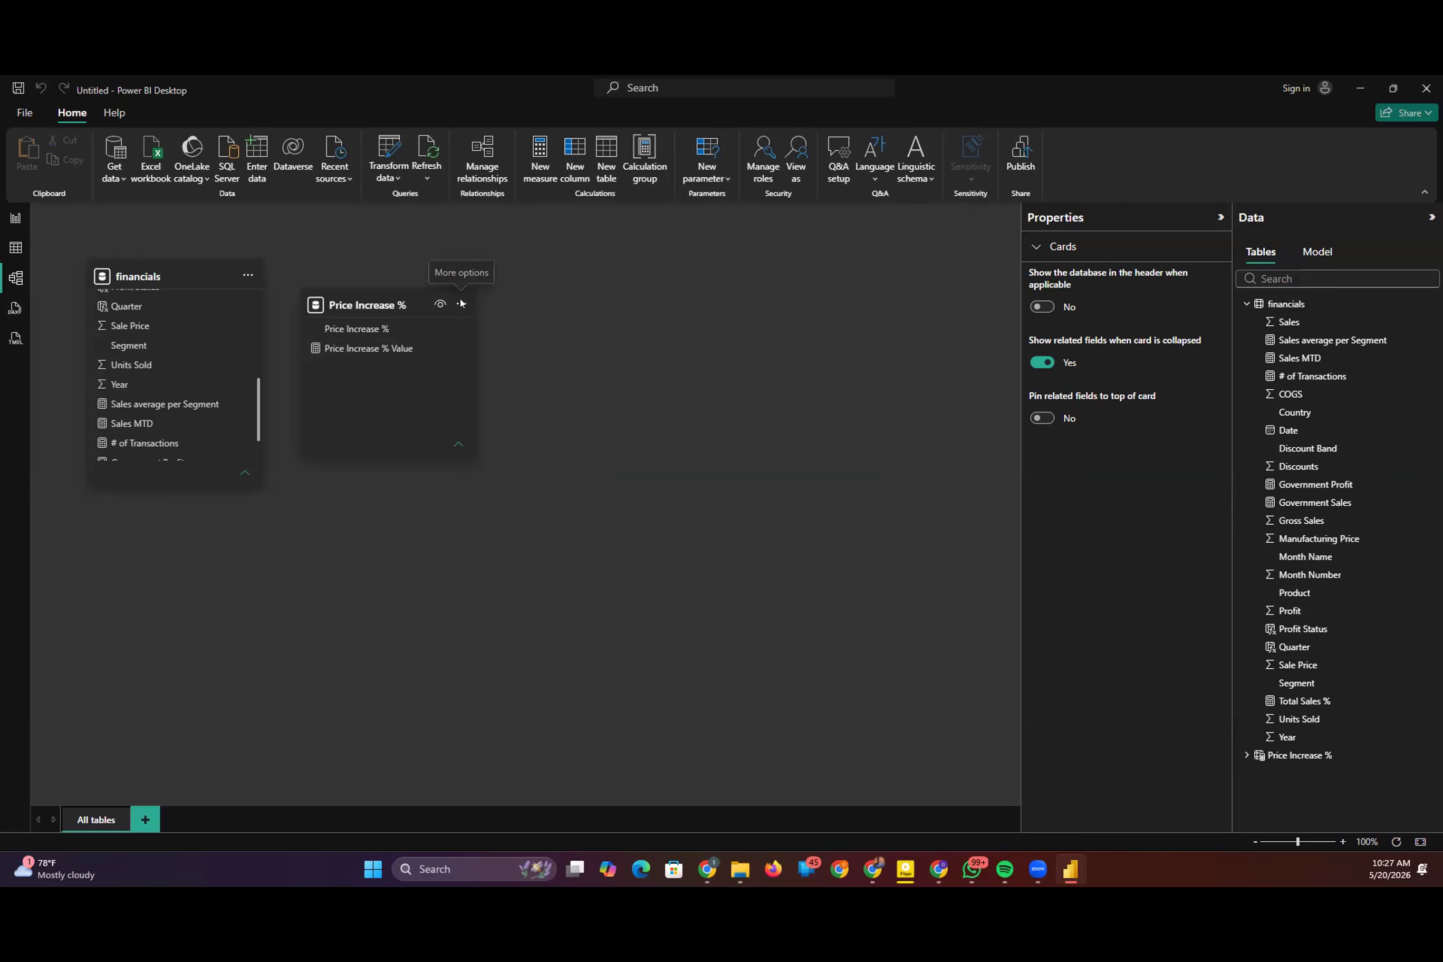
# Step: Examine the Price Increase % table's options and expand its list of fields
pyautogui.click(459, 303)
pyautogui.moveTo(560, 371)
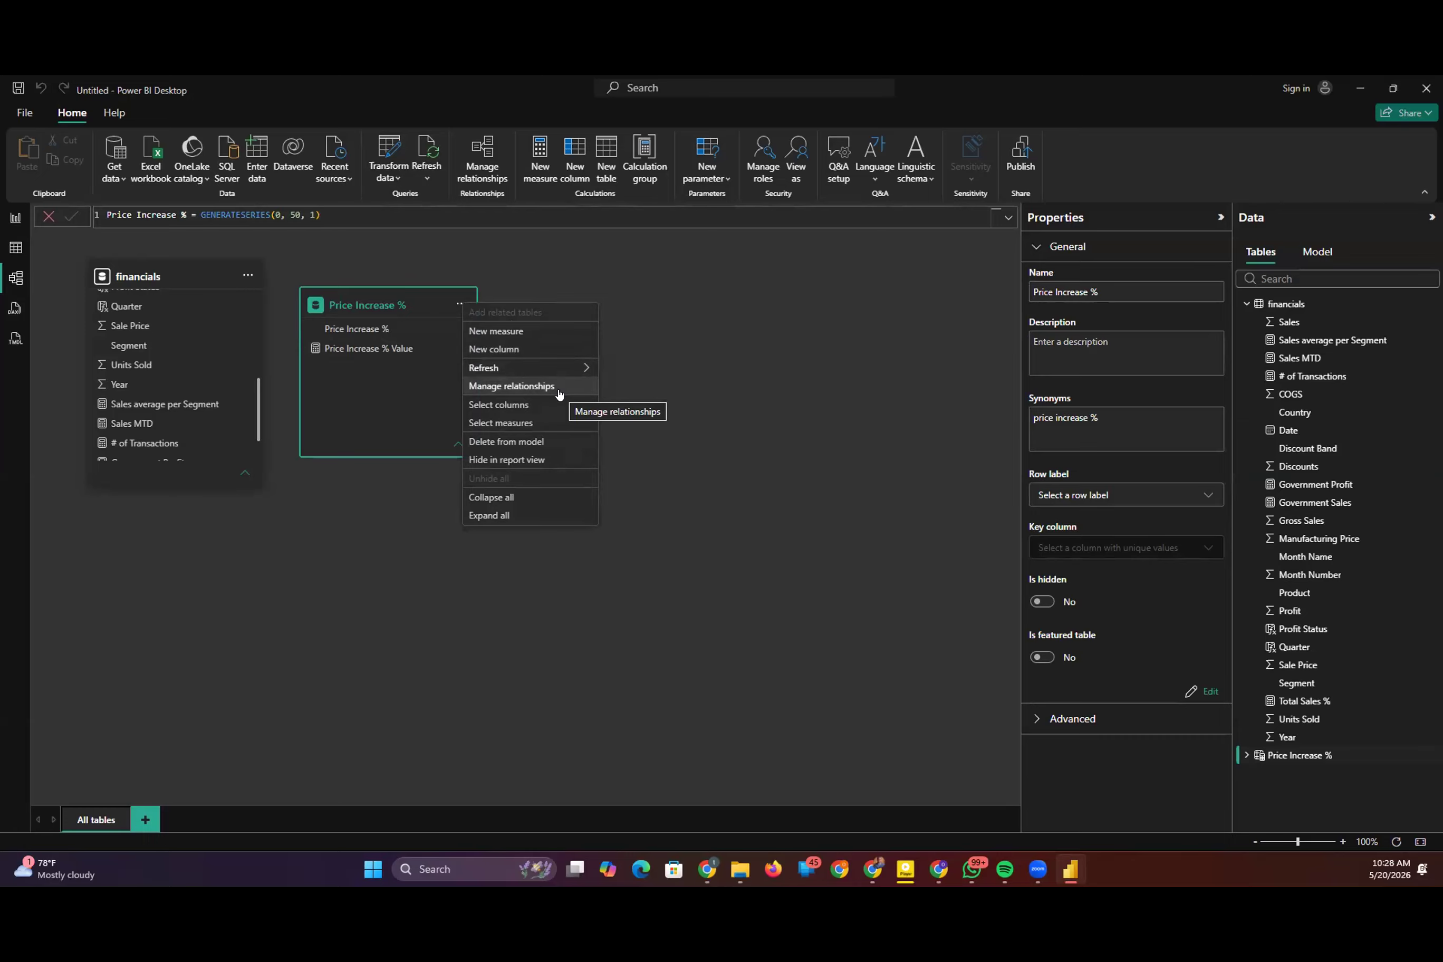
pyautogui.click(351, 350)
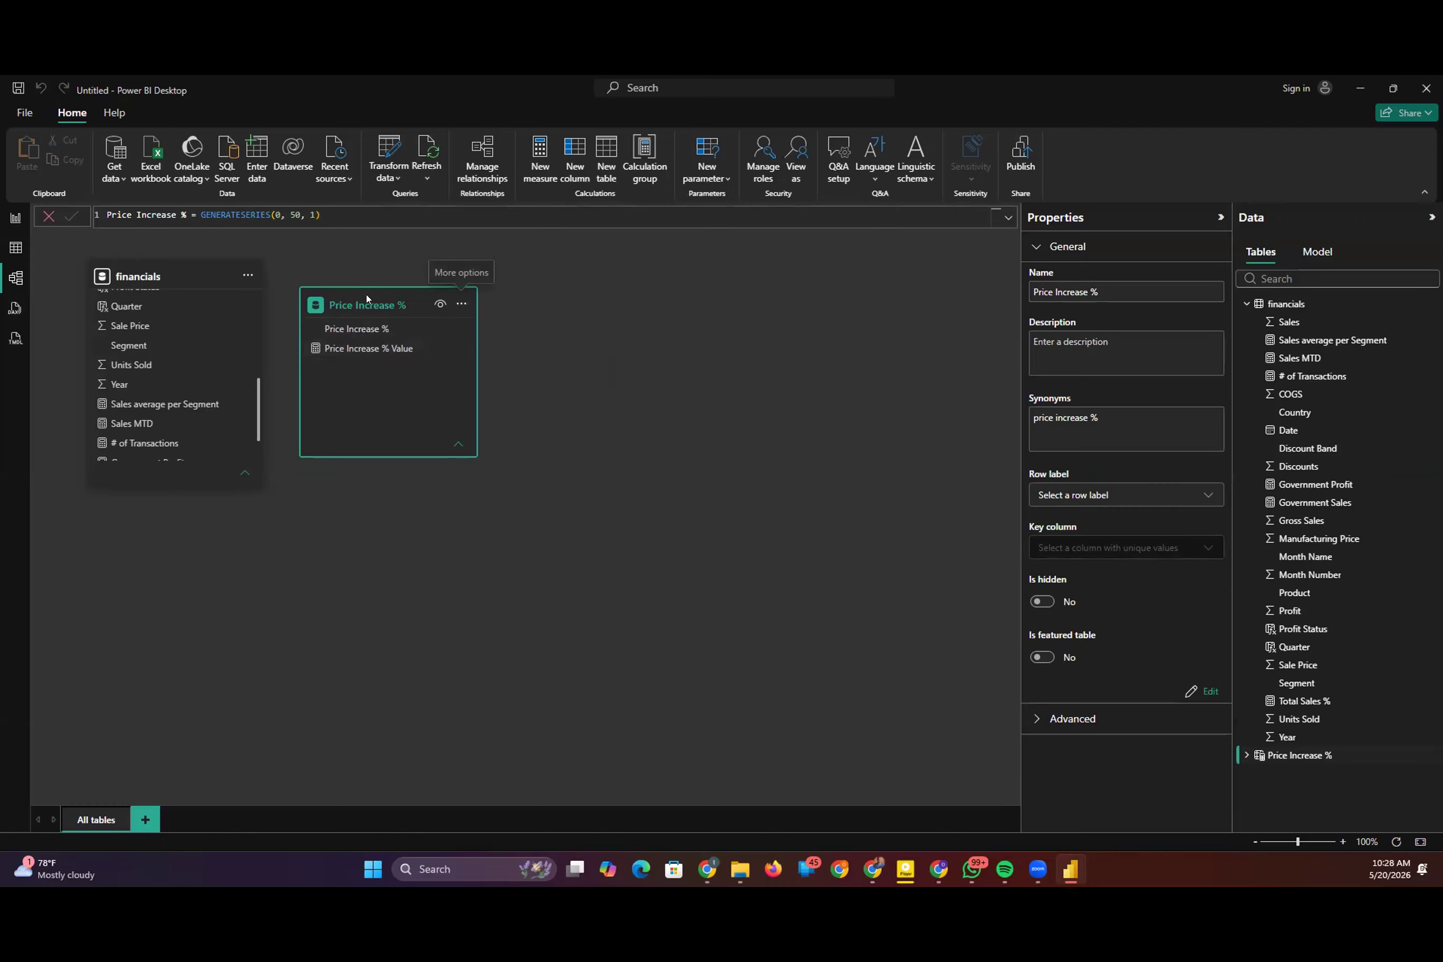
pyautogui.click(1295, 754)
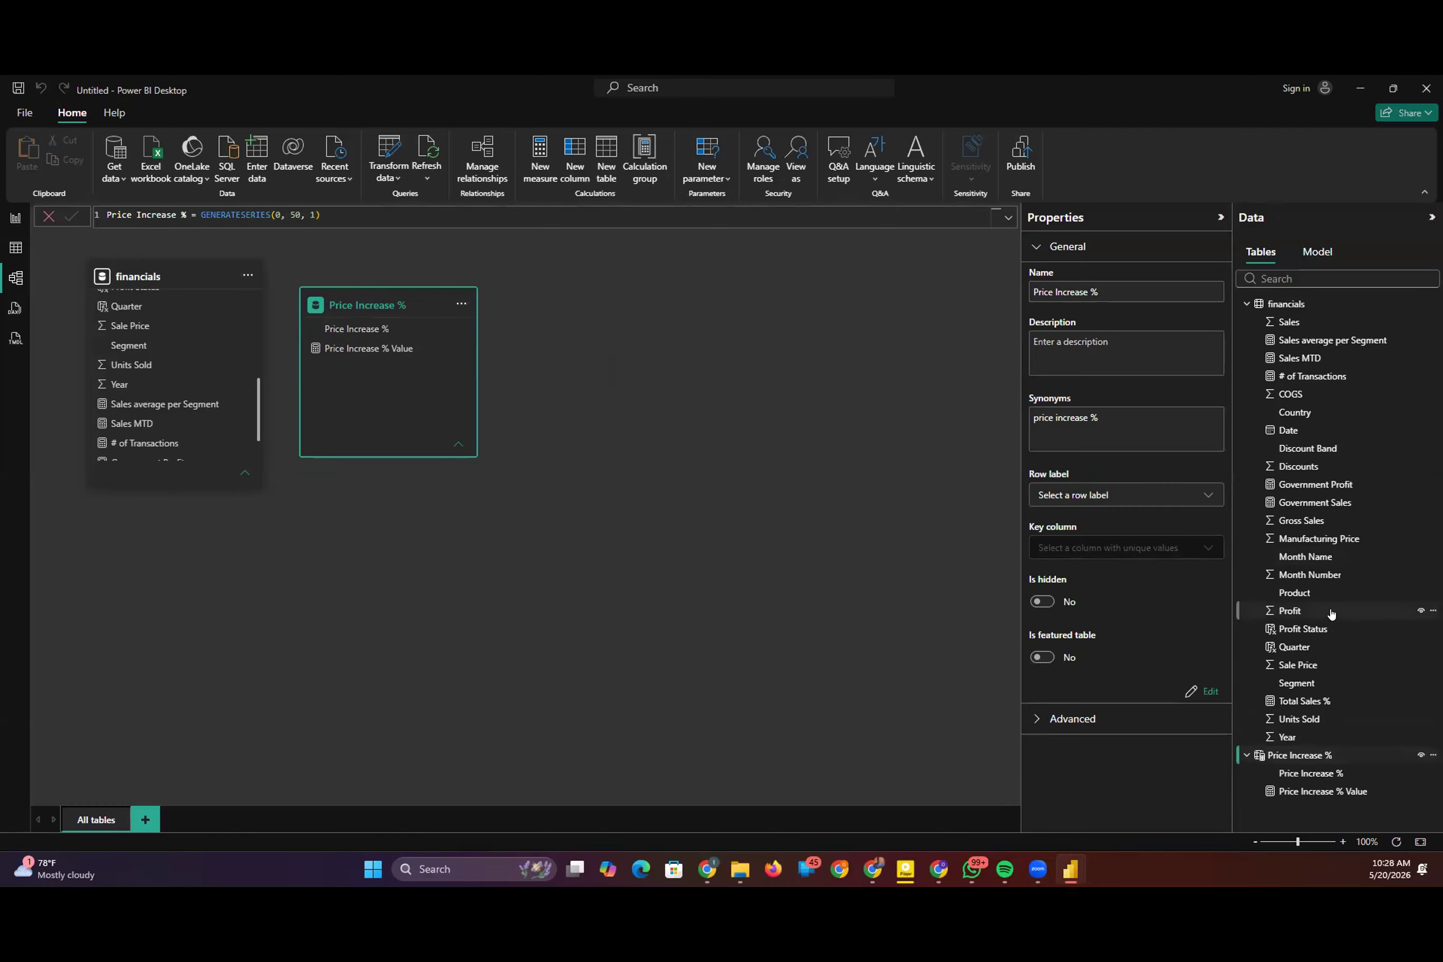
# Step: Switch to the report view and add a new blank page after Page 2
pyautogui.click(15, 217)
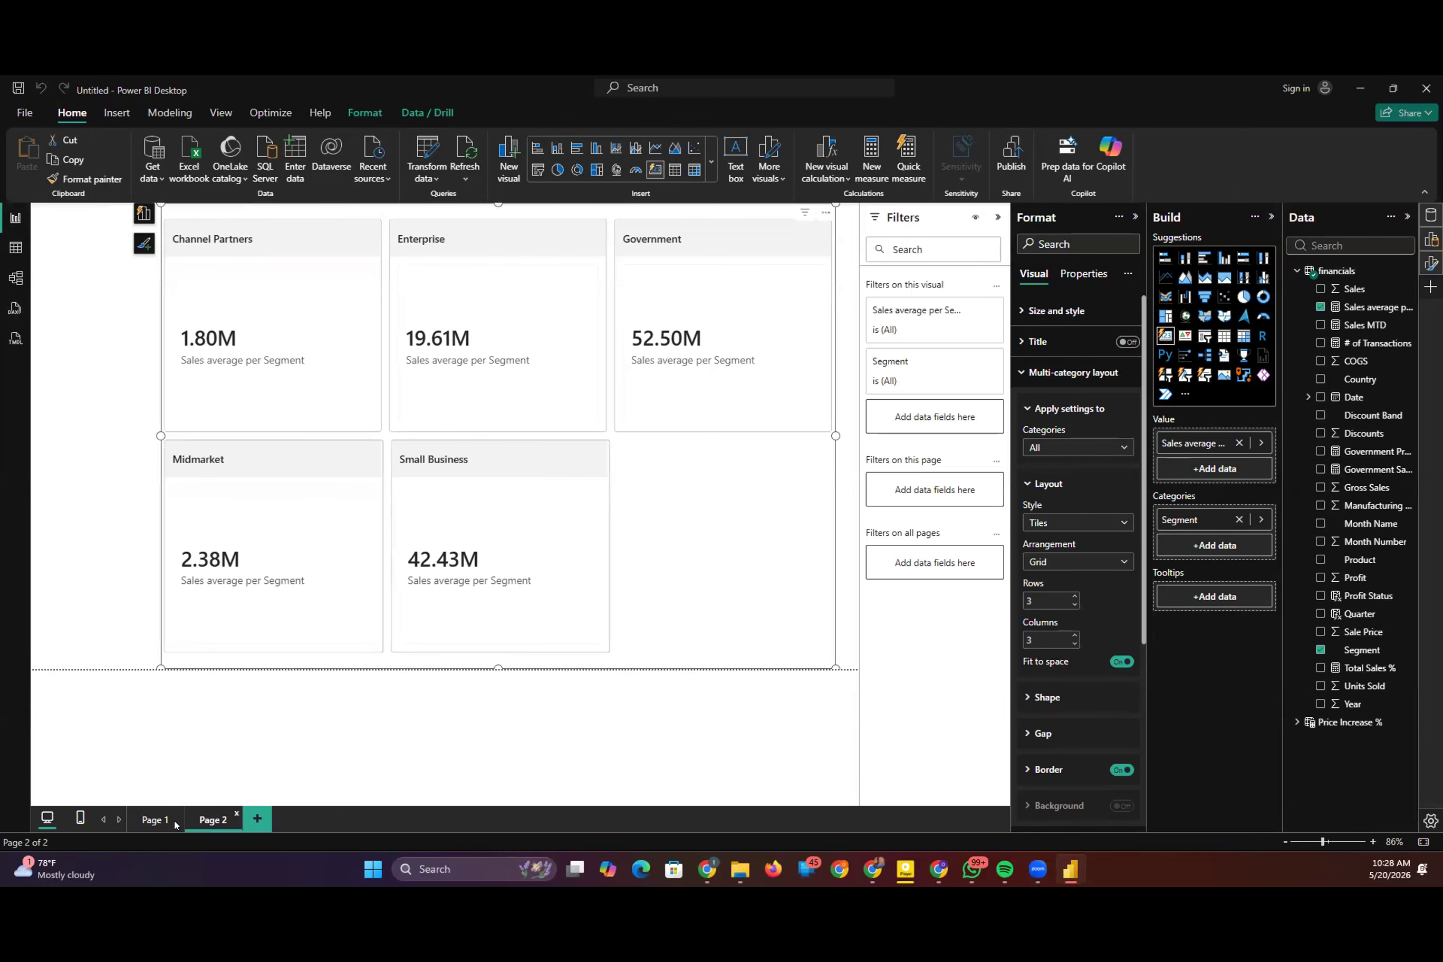
pyautogui.click(157, 821)
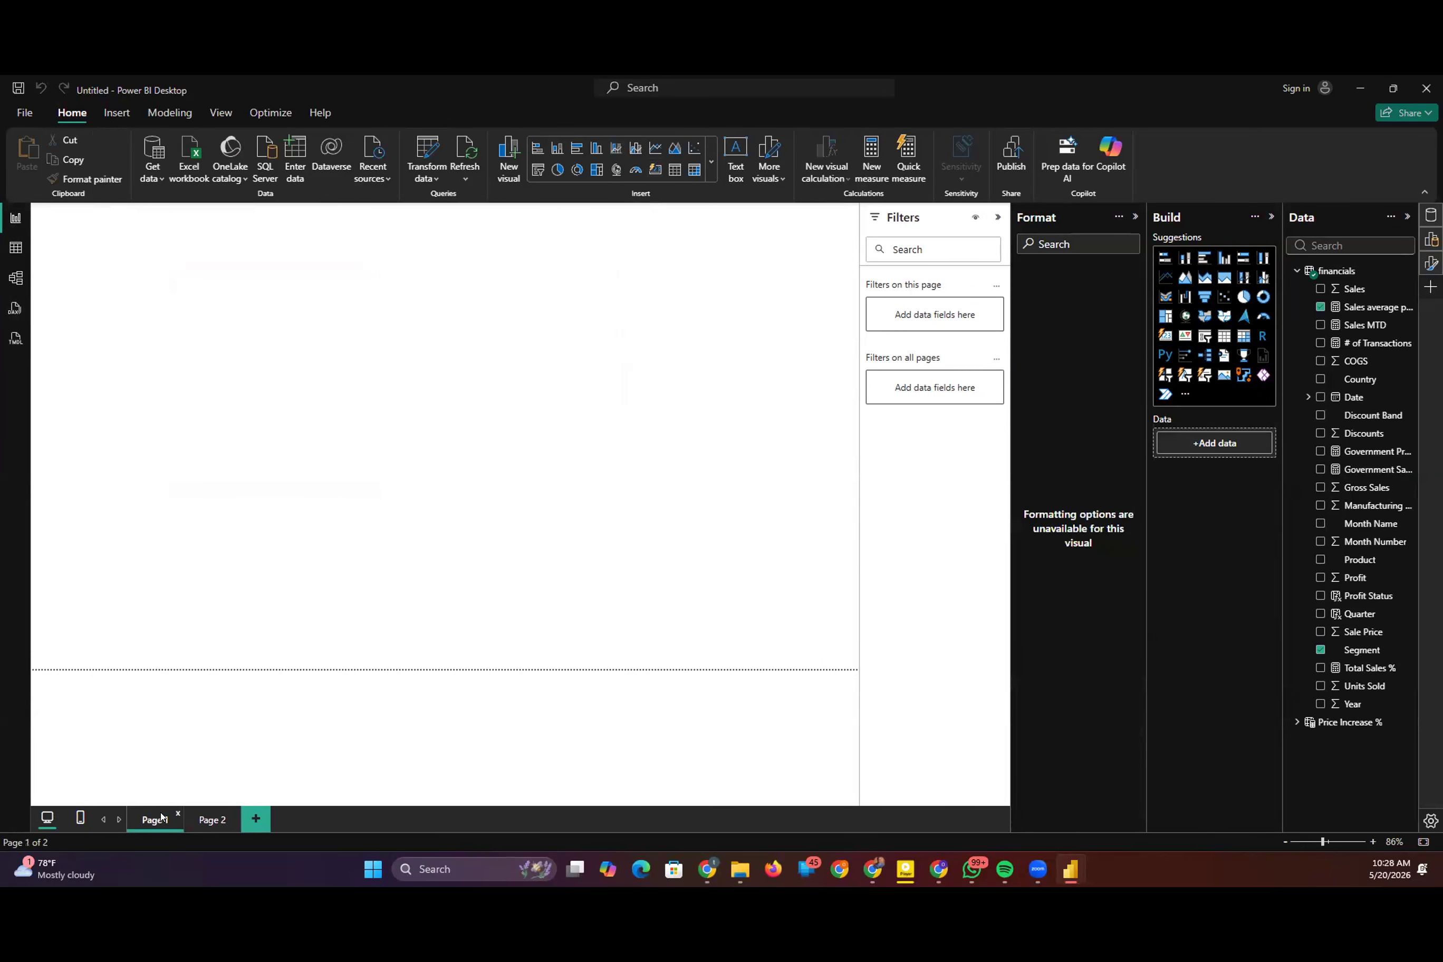
pyautogui.click(210, 820)
pyautogui.click(256, 819)
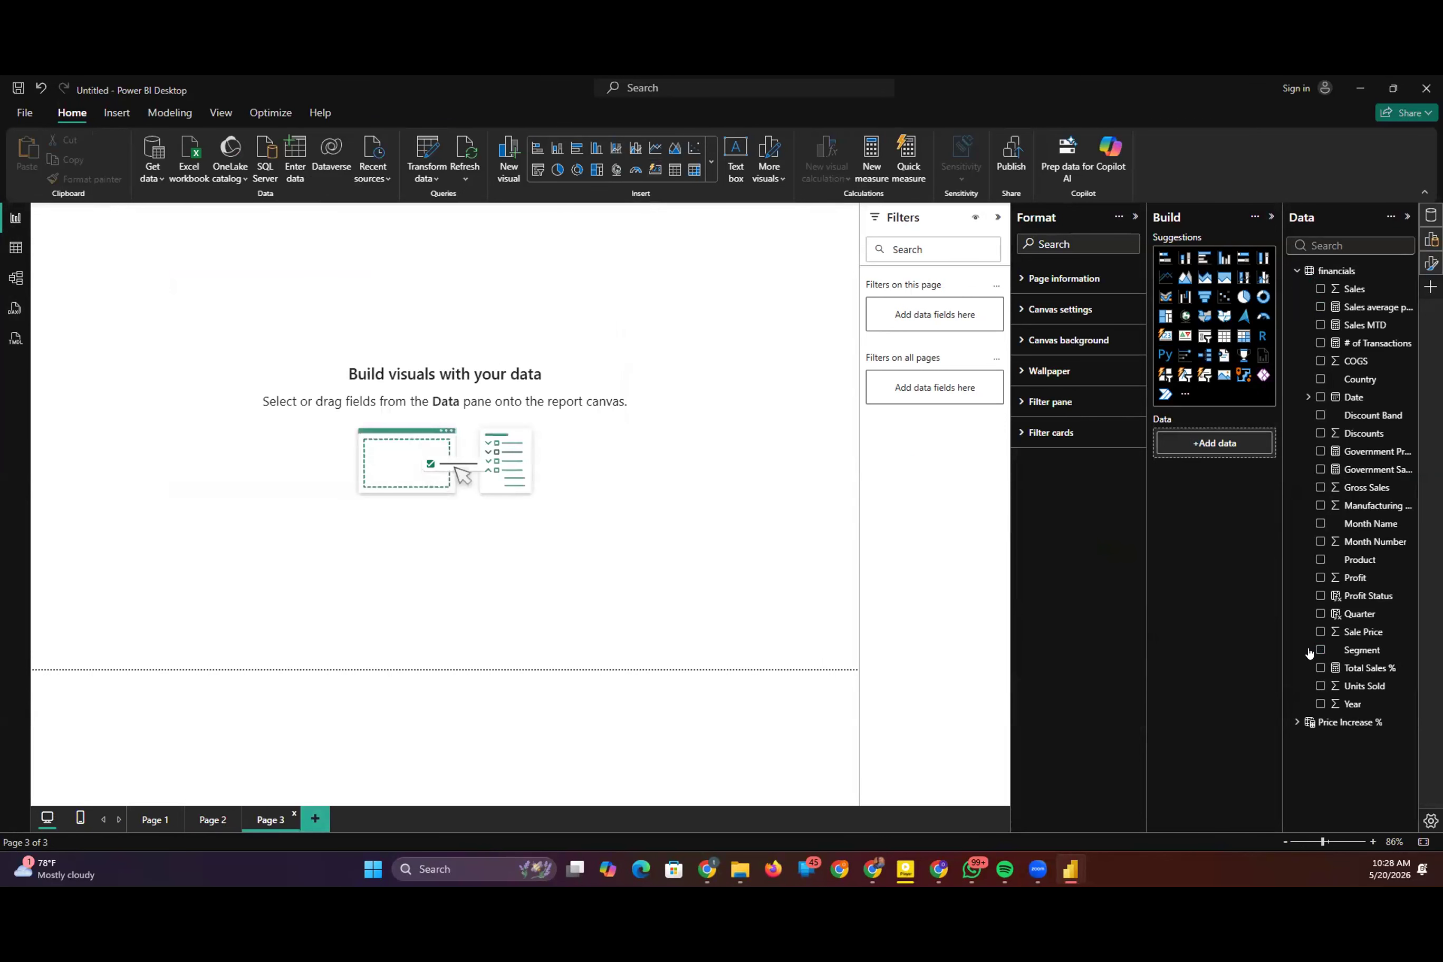
# Step: Add a slicer to Page 3 and assign it the Price Increase % field from the parameter table
pyautogui.click(1205, 336)
pyautogui.click(1297, 723)
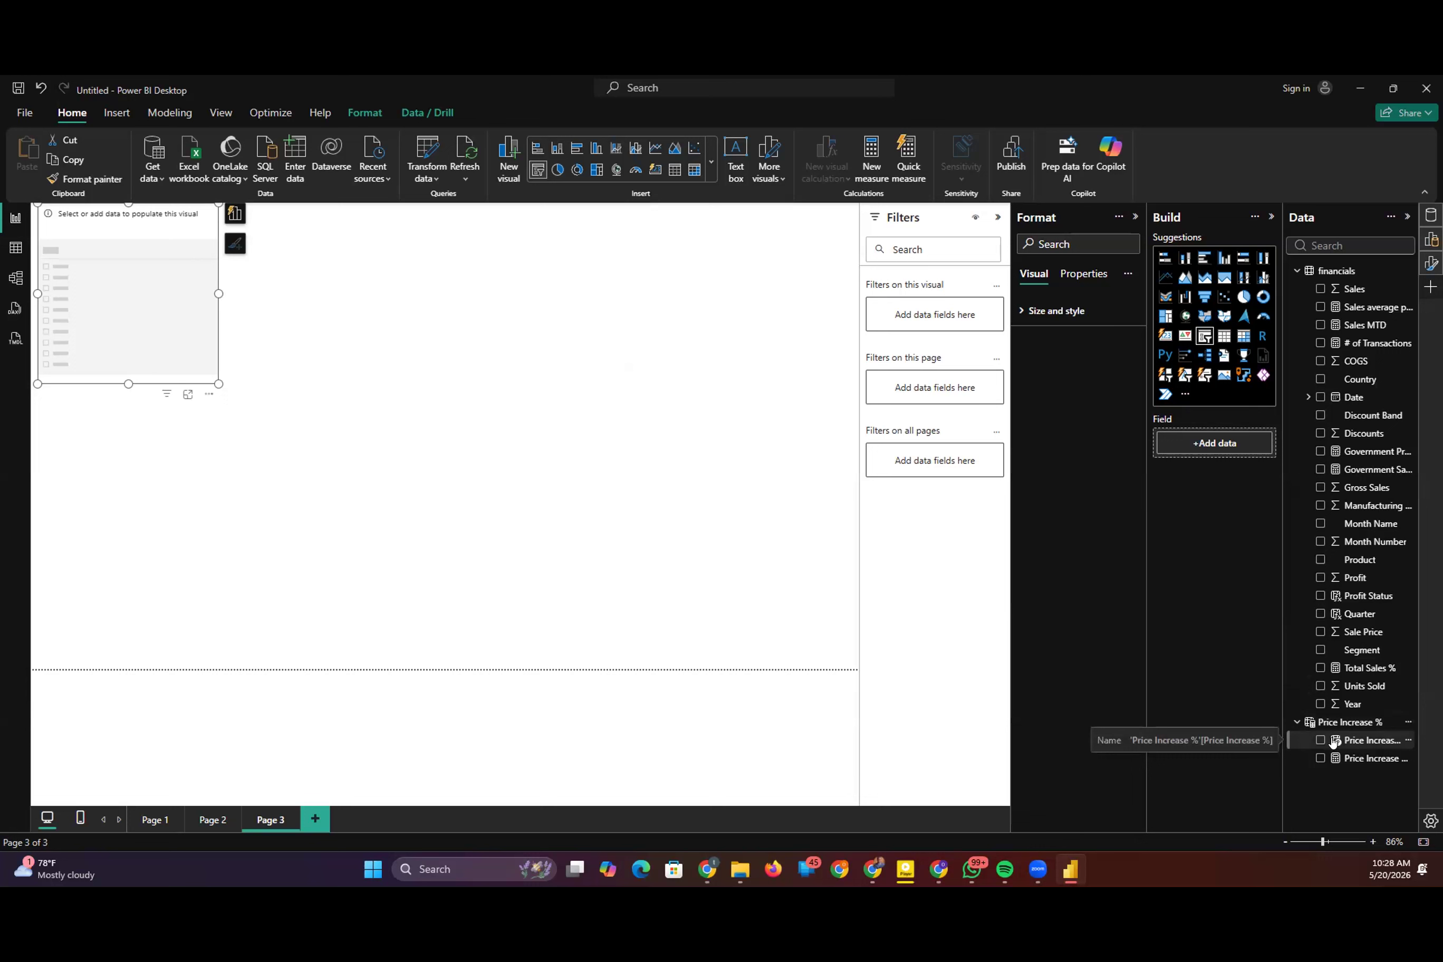
pyautogui.click(1374, 741)
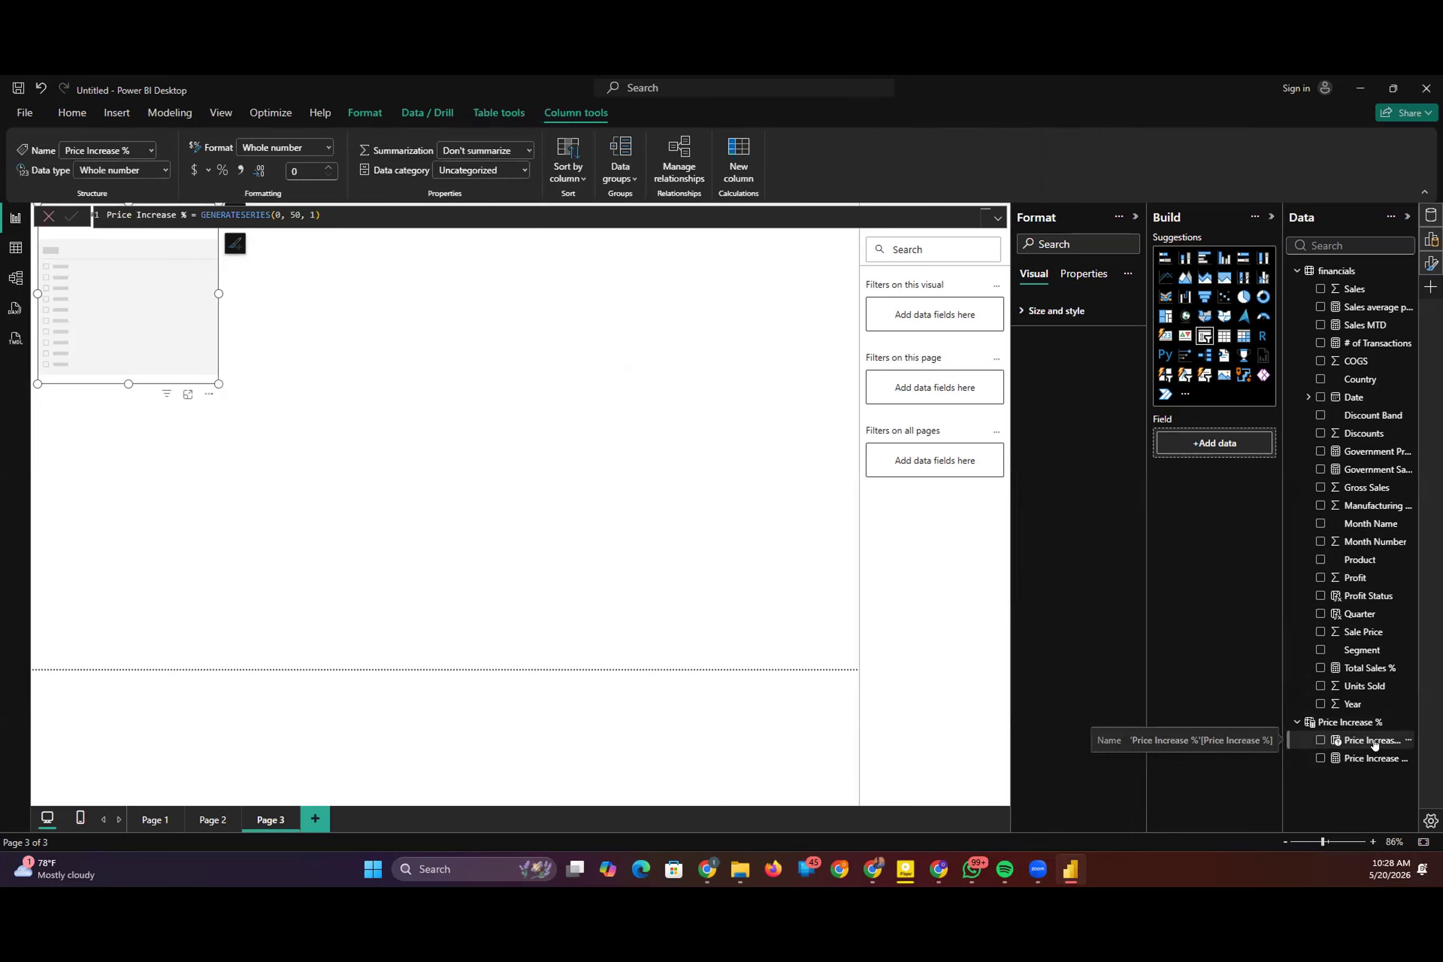
pyautogui.moveTo(1375, 744); pyautogui.dragTo(130, 340)
# Step: Set the Price Increase % slicer to 23 and resize it to be shorter and wider
pyautogui.moveTo(132, 317); pyautogui.dragTo(209, 341)
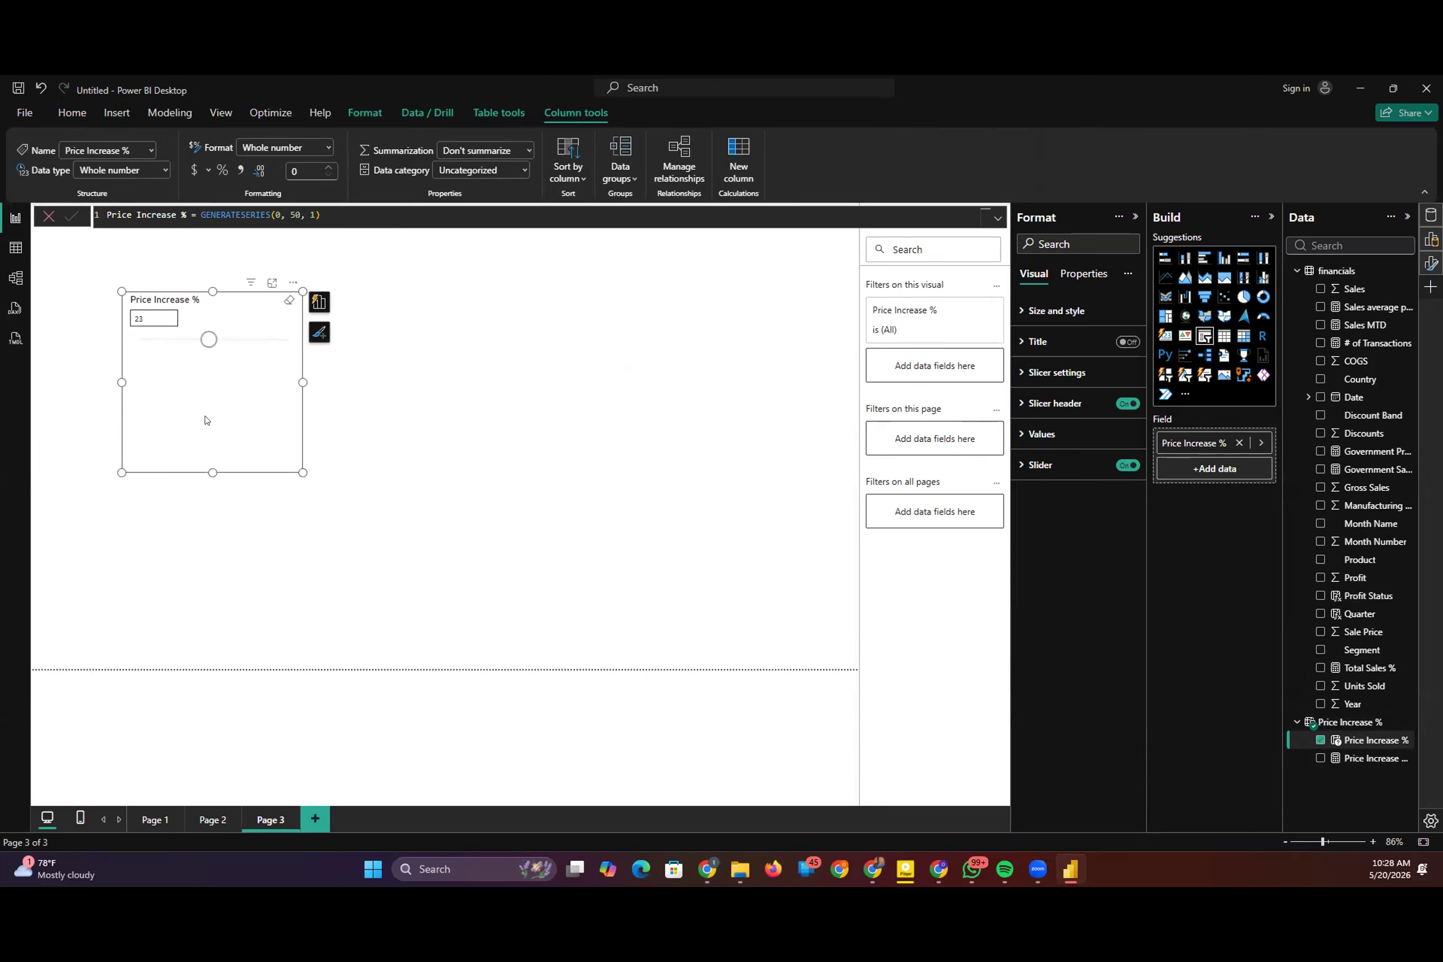
pyautogui.moveTo(208, 469); pyautogui.dragTo(230, 366)
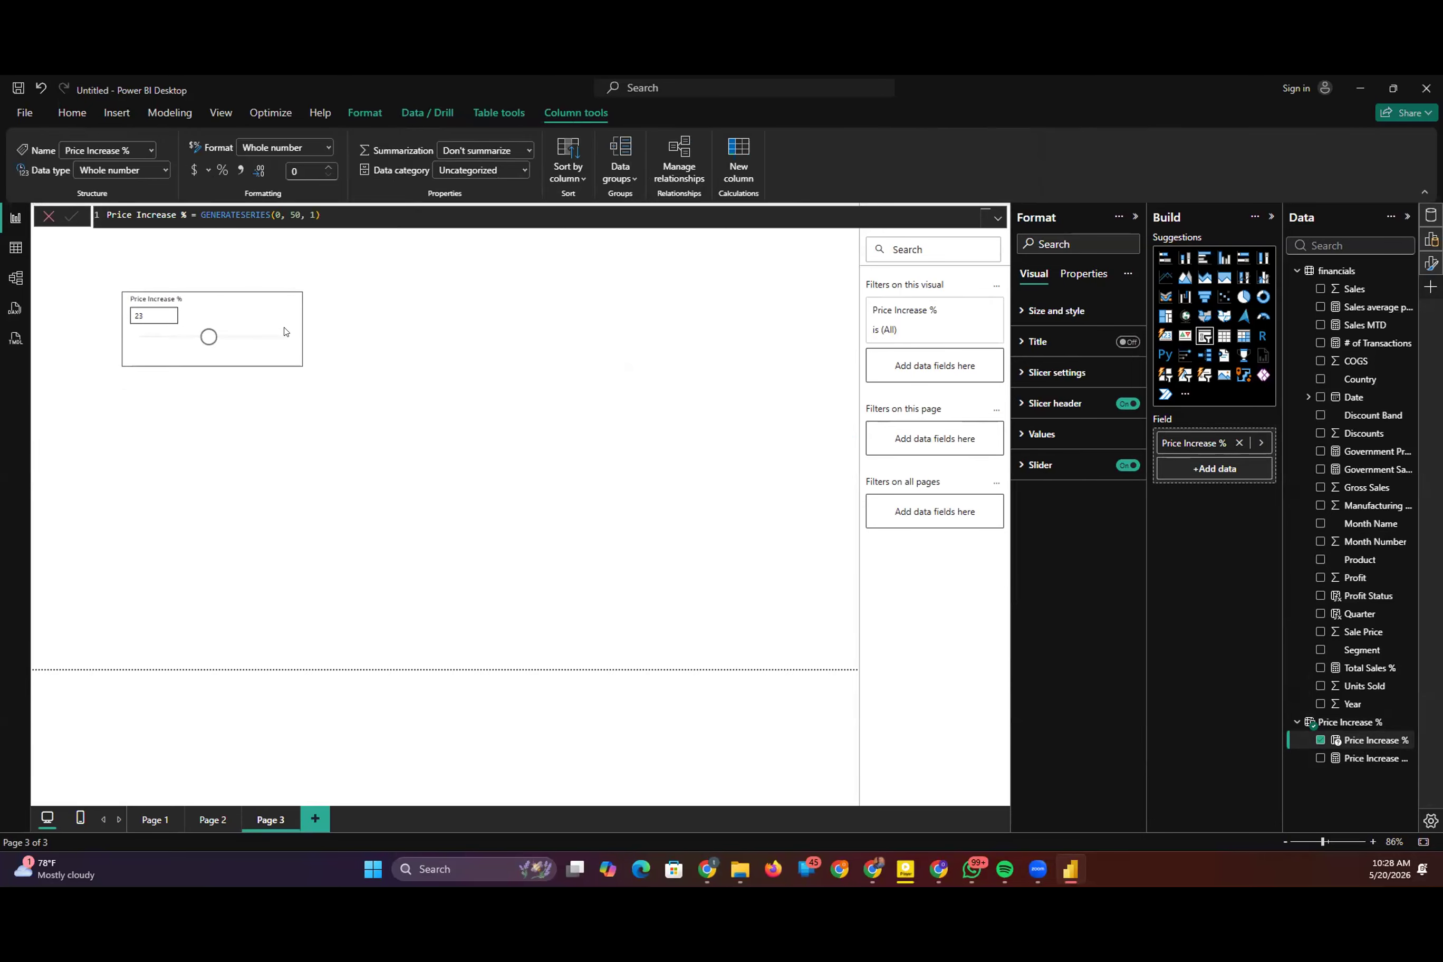
pyautogui.moveTo(375, 326); pyautogui.dragTo(378, 330)
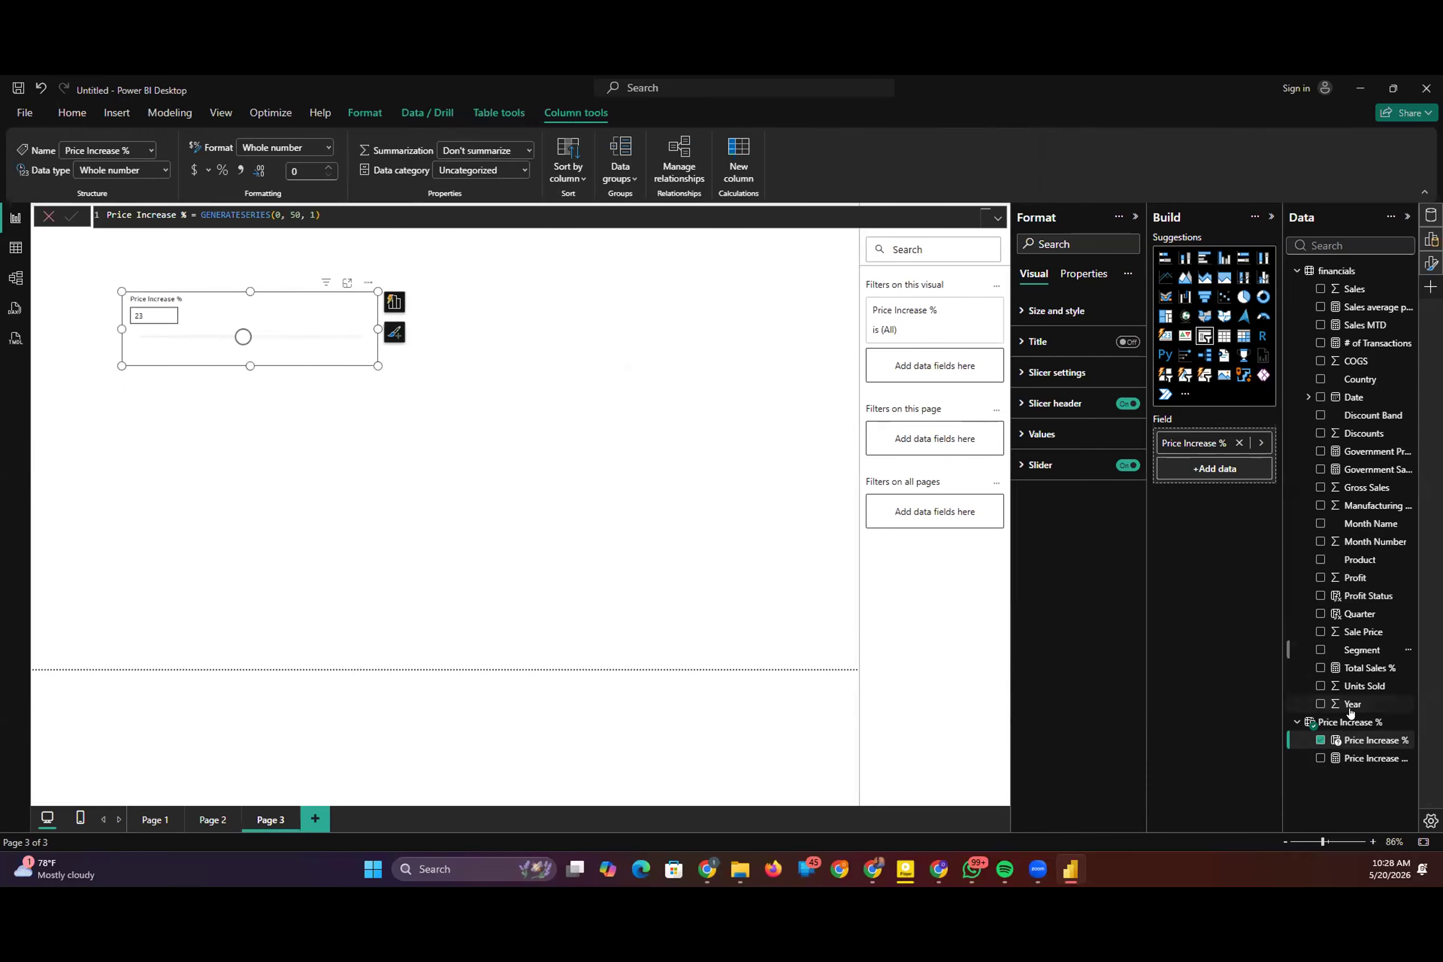
# Step: Try to add the Price Increase % Value measure to the slicer's field
pyautogui.moveTo(1370, 758); pyautogui.dragTo(1232, 467)
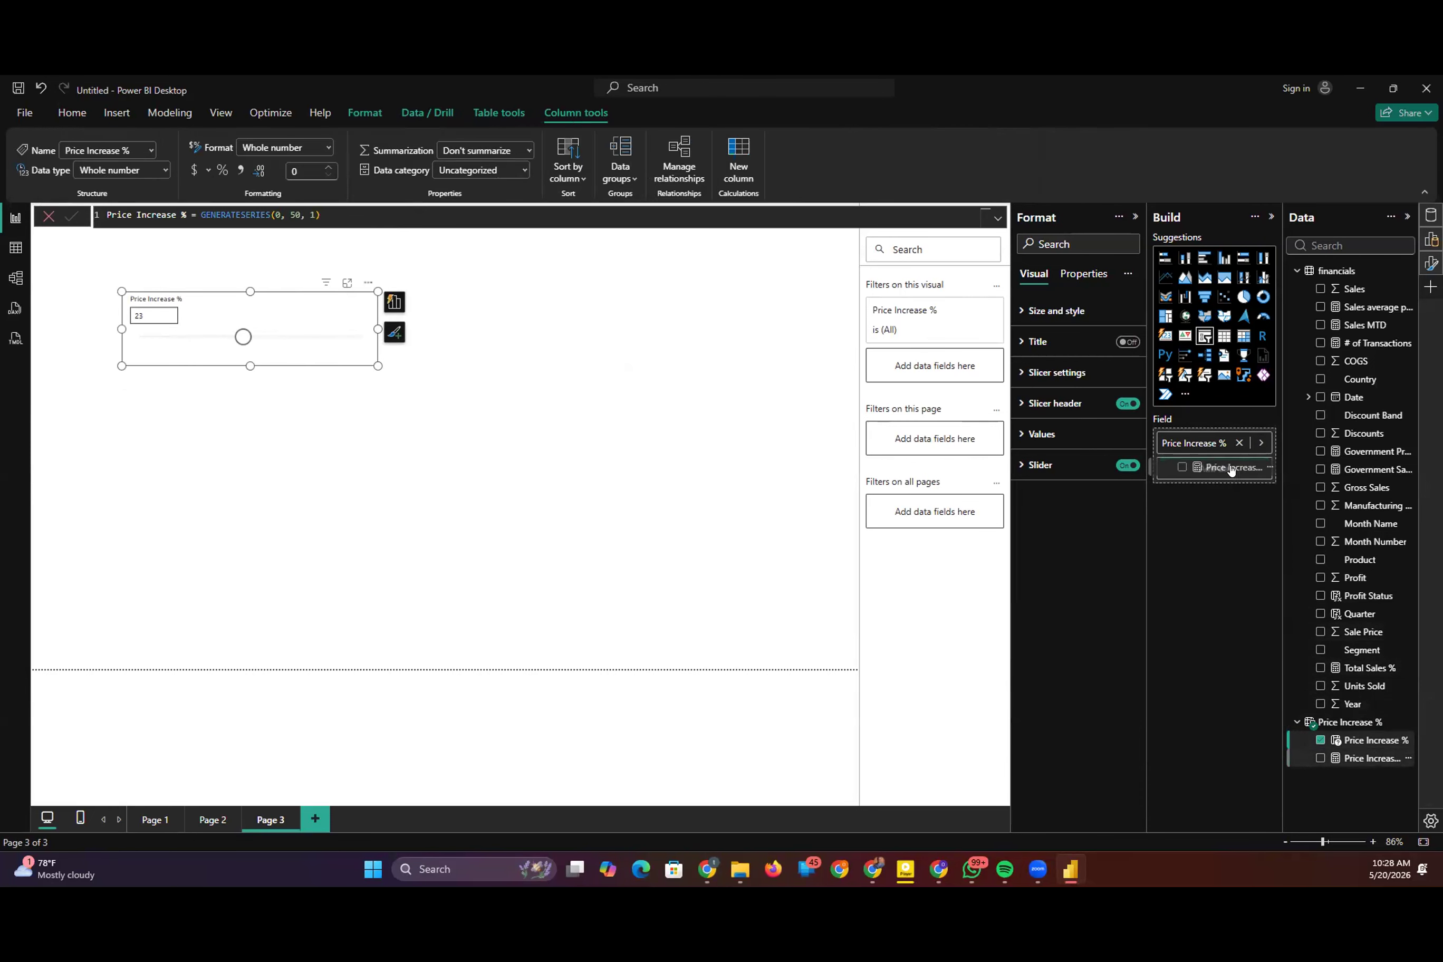